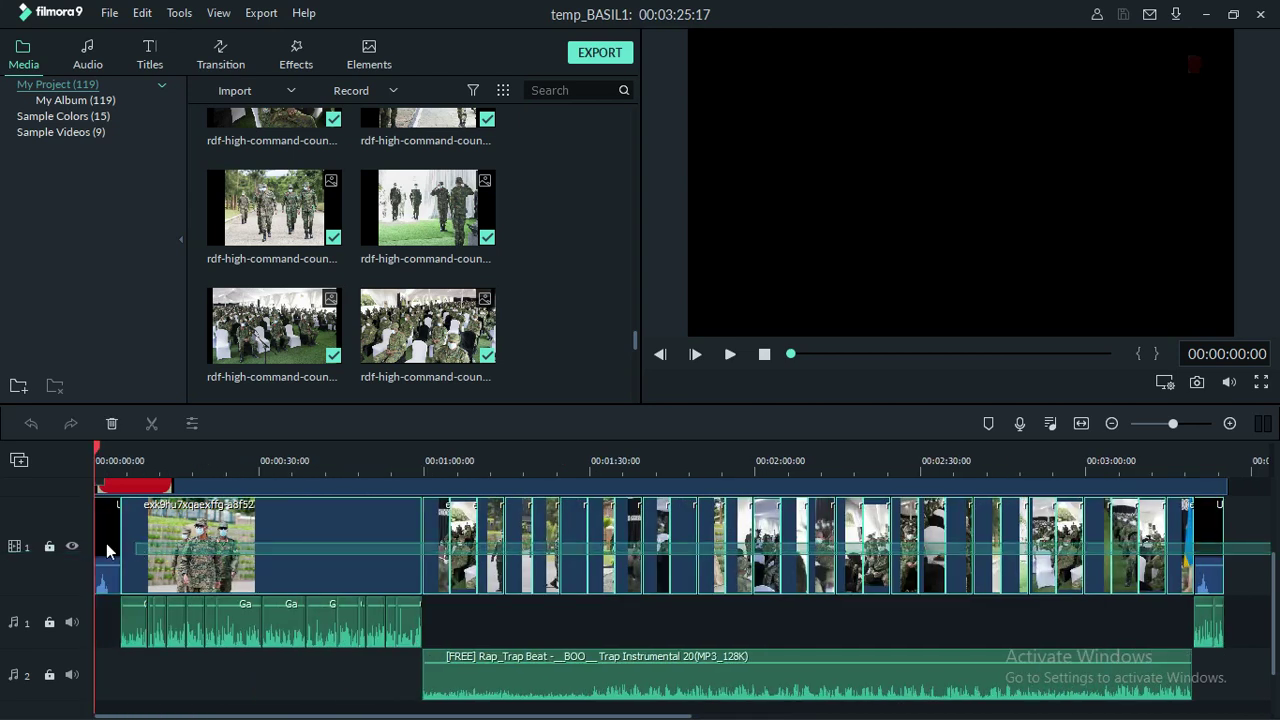
Step: Delete all clips from video track 1 and from audio tracks 1 and 2 in the timeline
key(Delete)
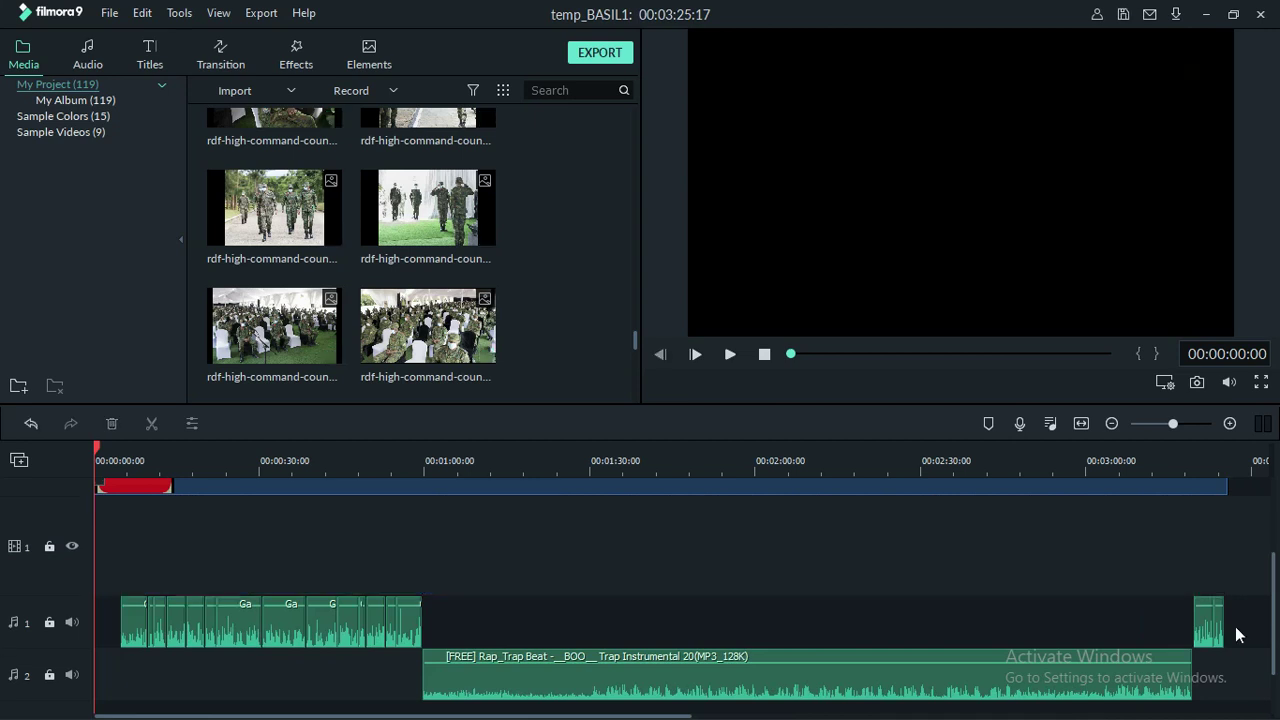
scroll(100, 665, up, 2)
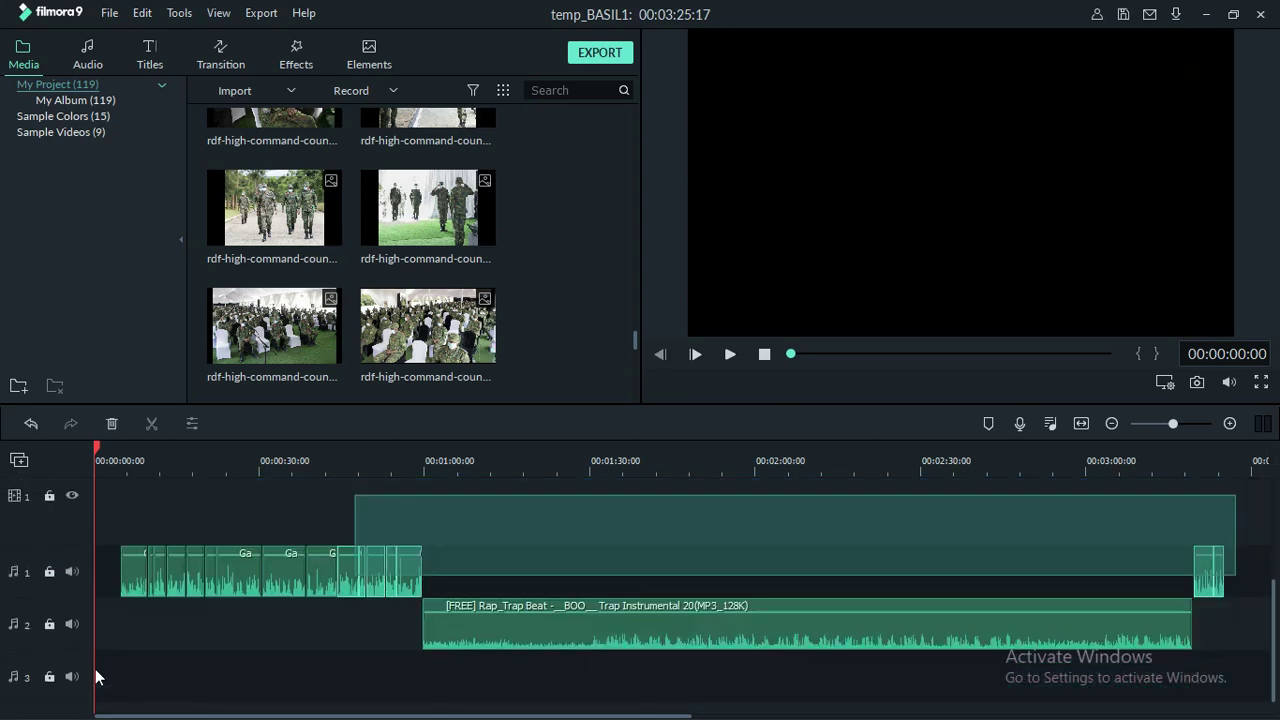
scroll(123, 640, down, 2)
click(123, 652)
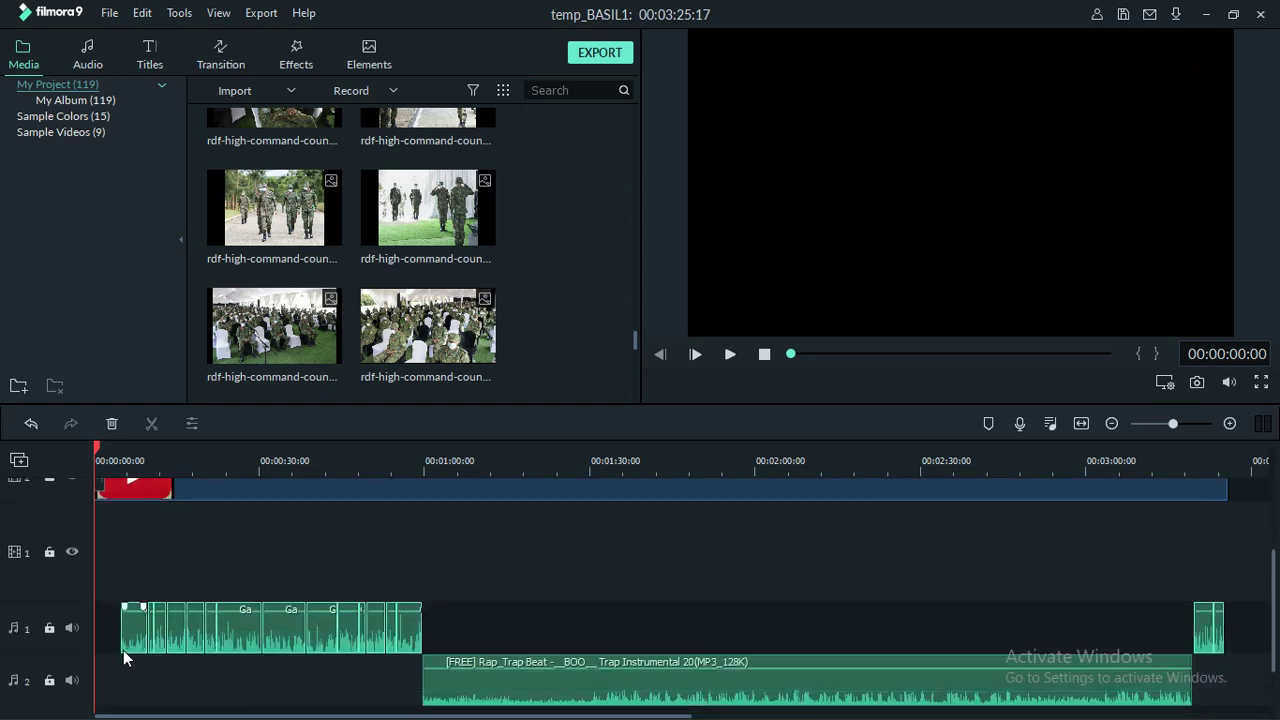
key(Delete)
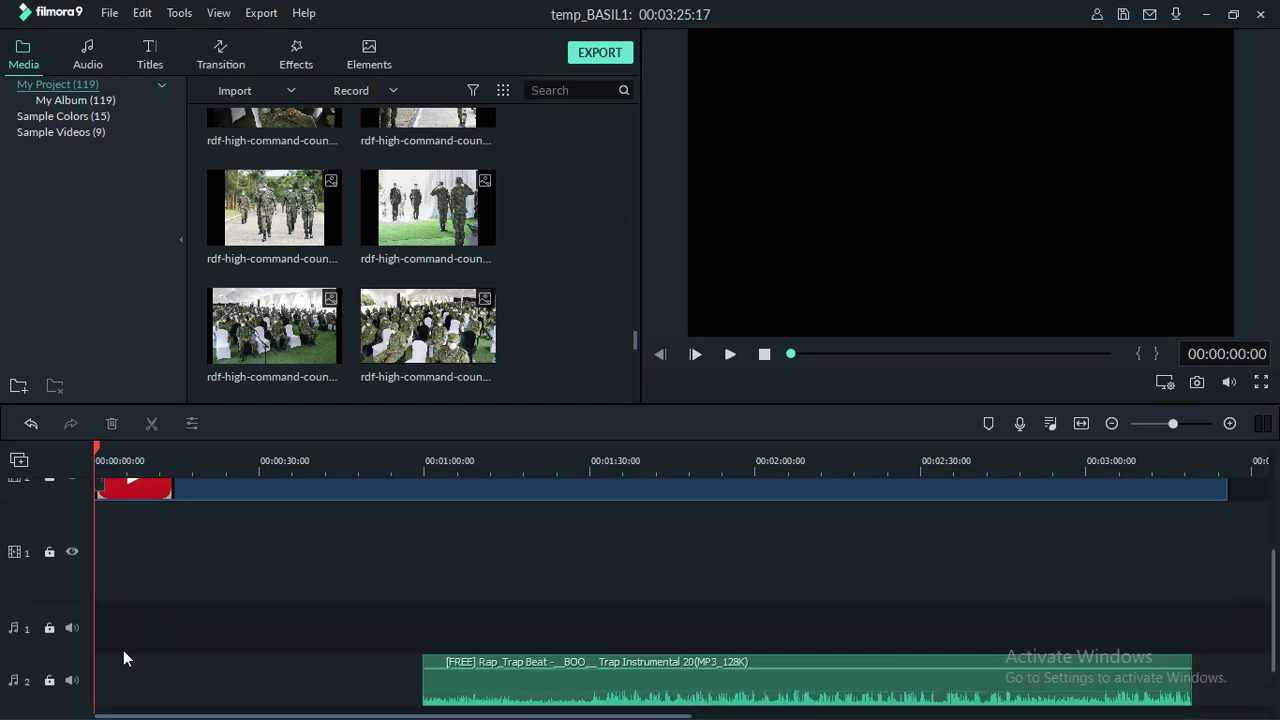
click(797, 700)
key(Delete)
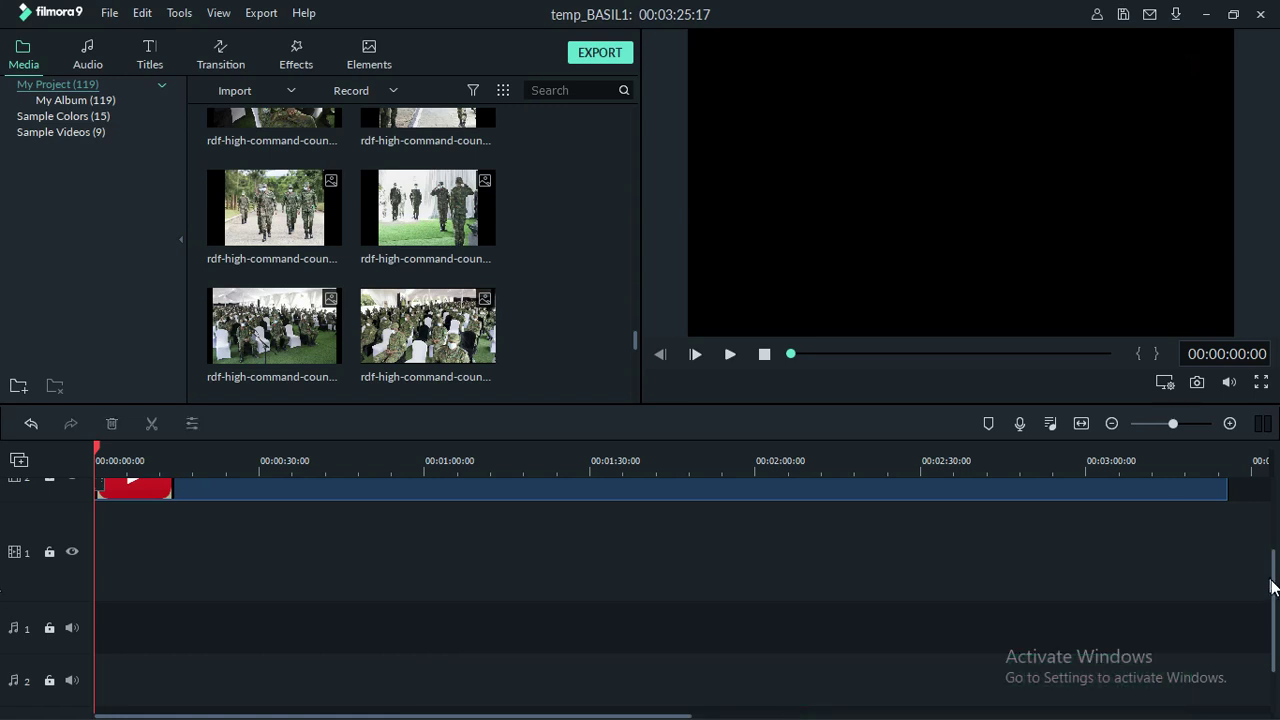
Step: Delete the Subtitle 3 title and the clips on video track 2, emptying the timeline
drag(1274, 572, 1274, 500)
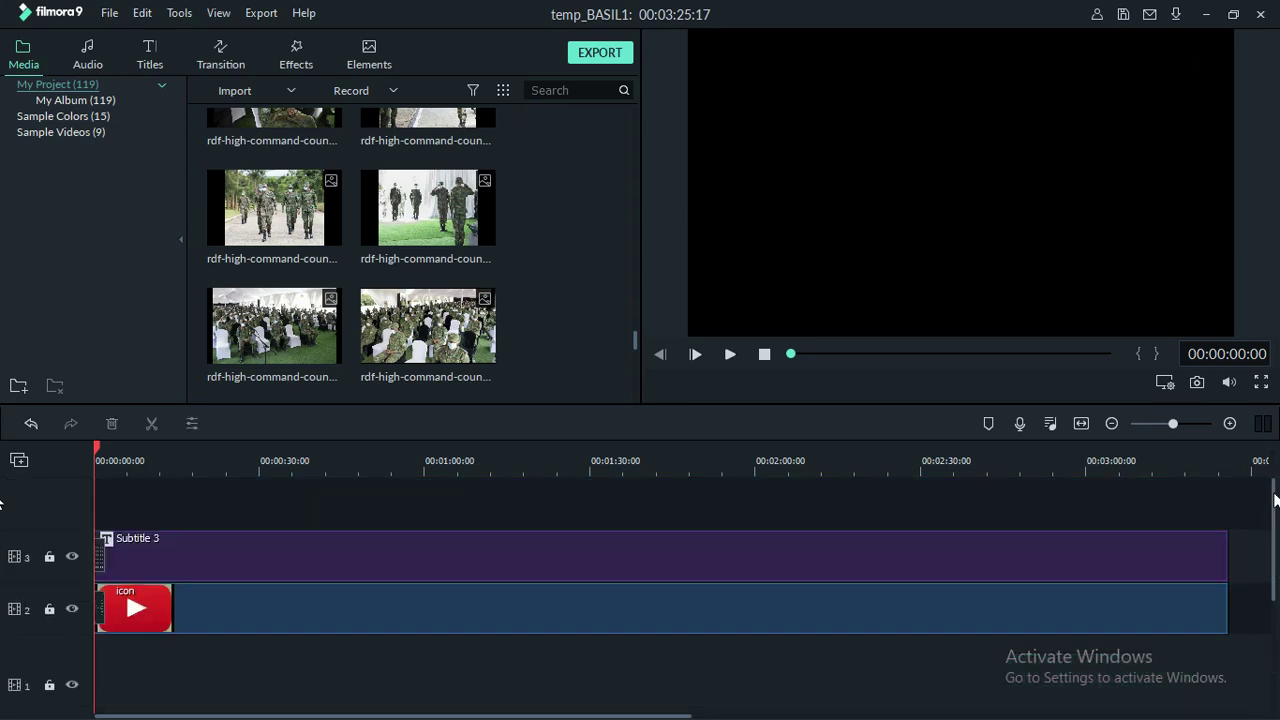
click(178, 572)
key(Delete)
click(196, 616)
key(Delete)
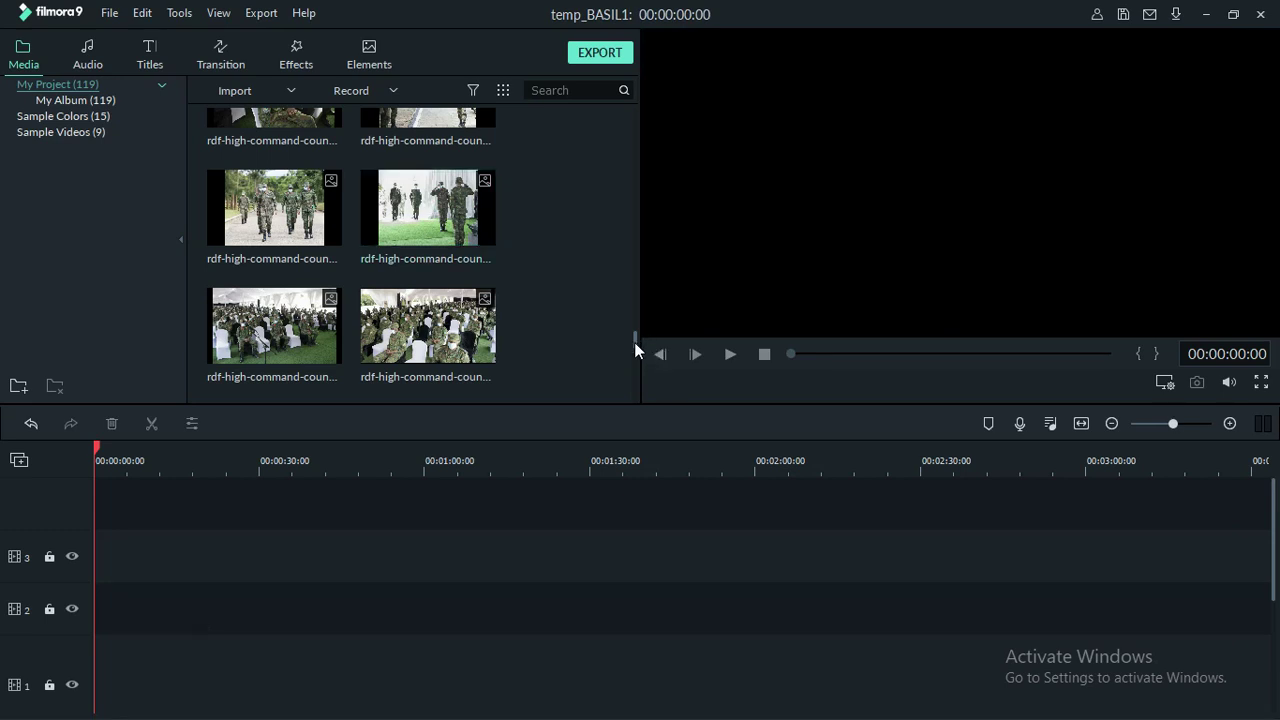
drag(634, 342, 633, 226)
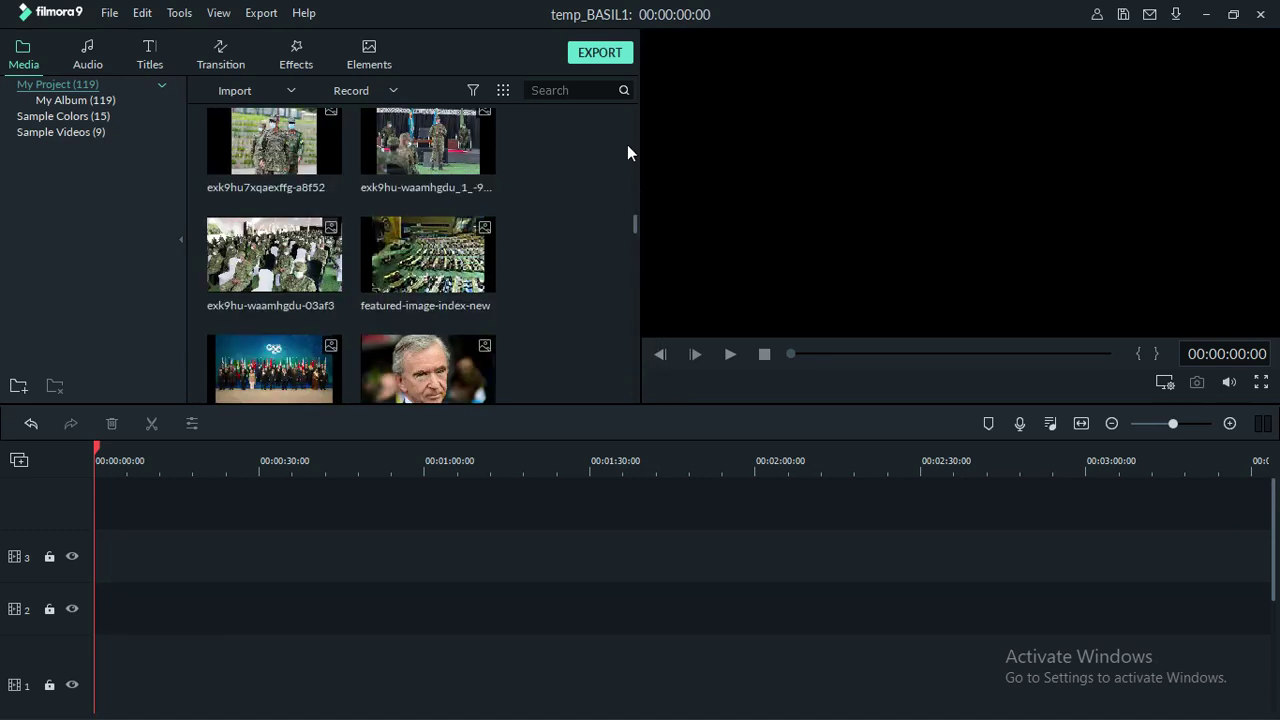
scroll(628, 152, up, 5)
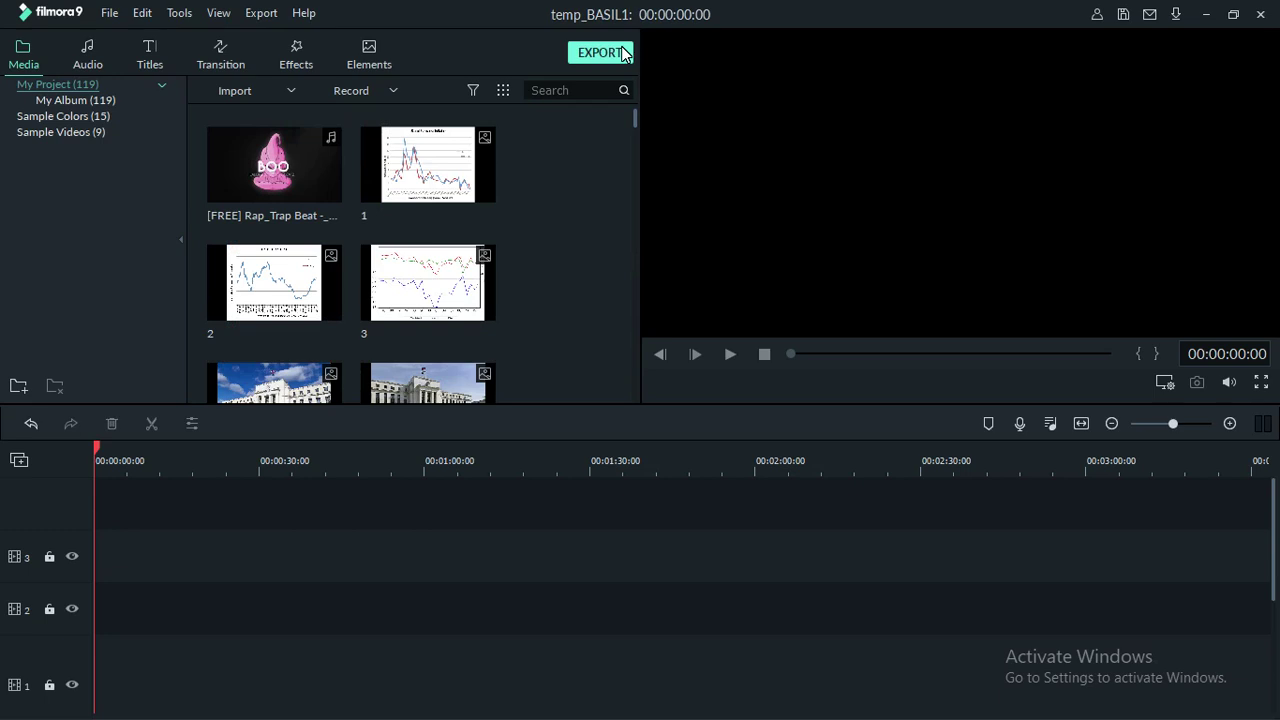
click(296, 287)
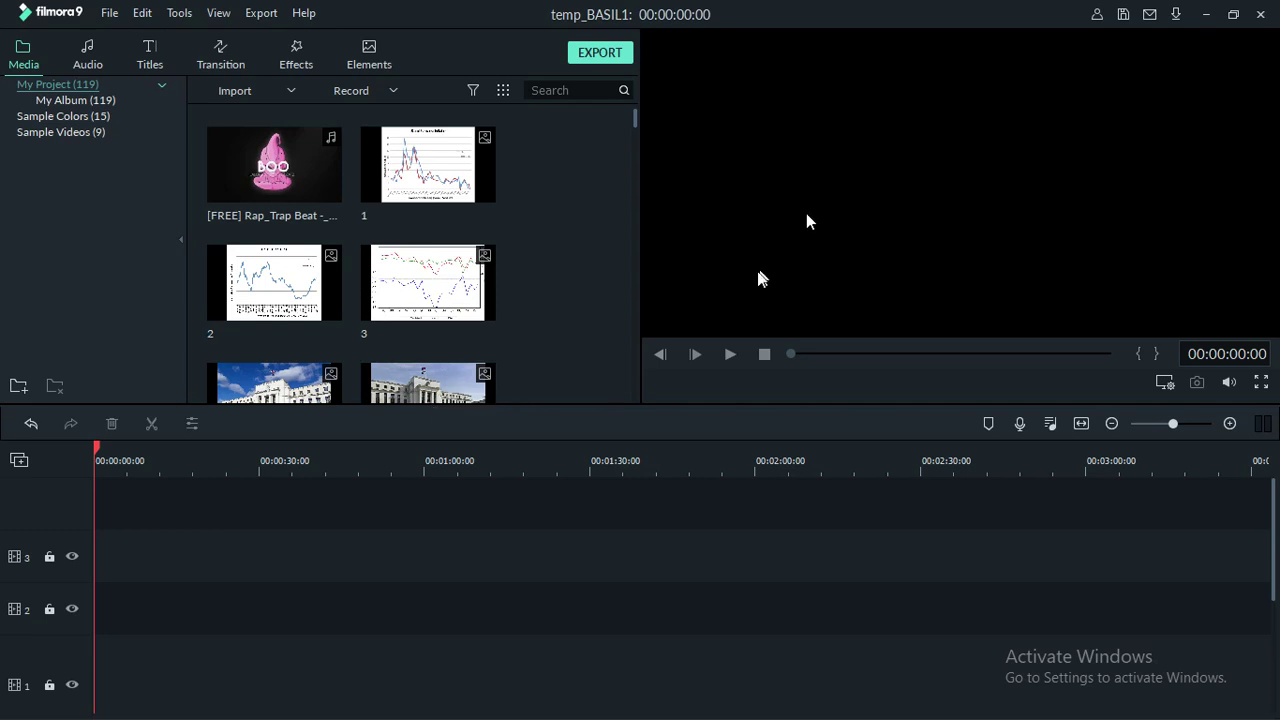
Step: Switch to File Explorer and open the V folder inside the desktop's AVI folder
click(1205, 16)
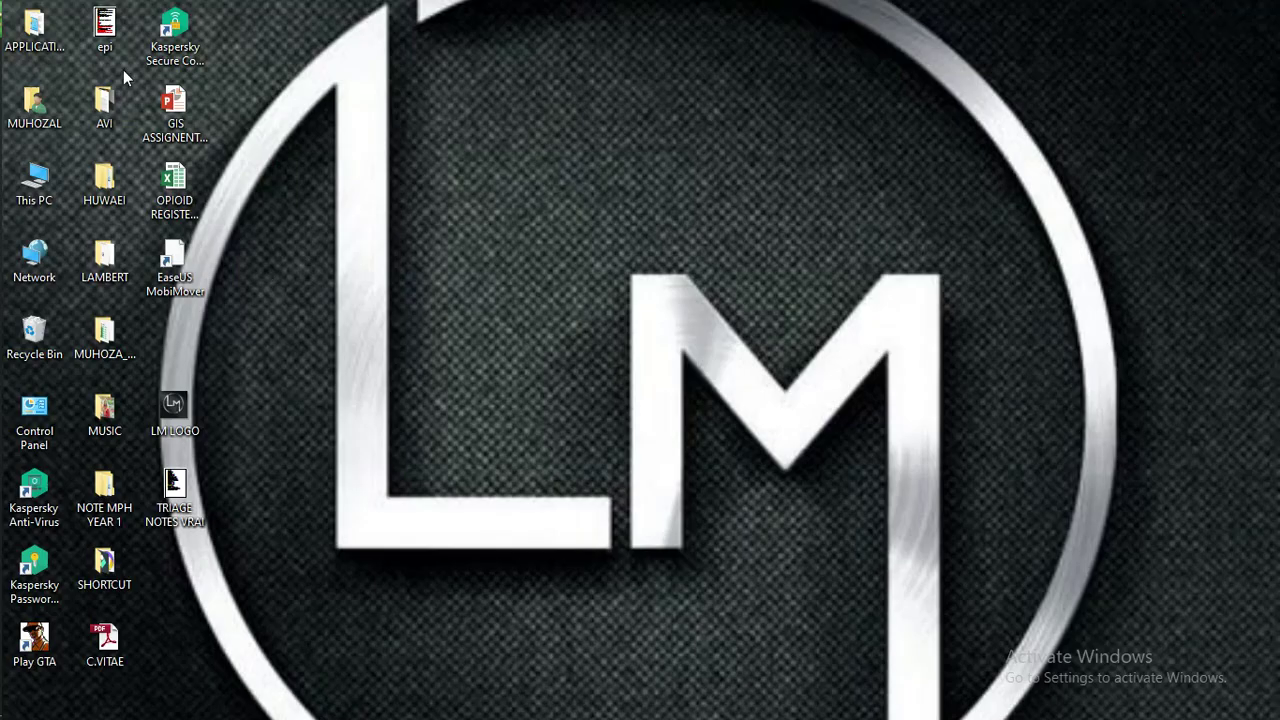
double_click(106, 106)
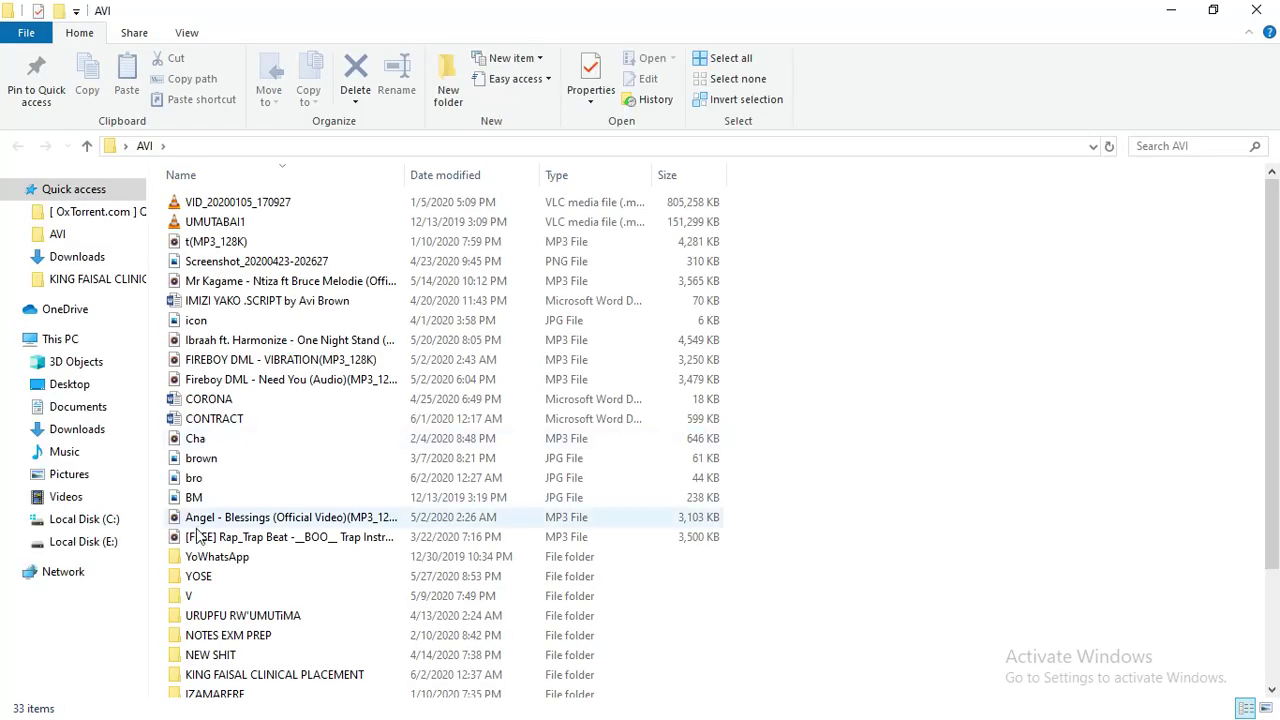
click(194, 596)
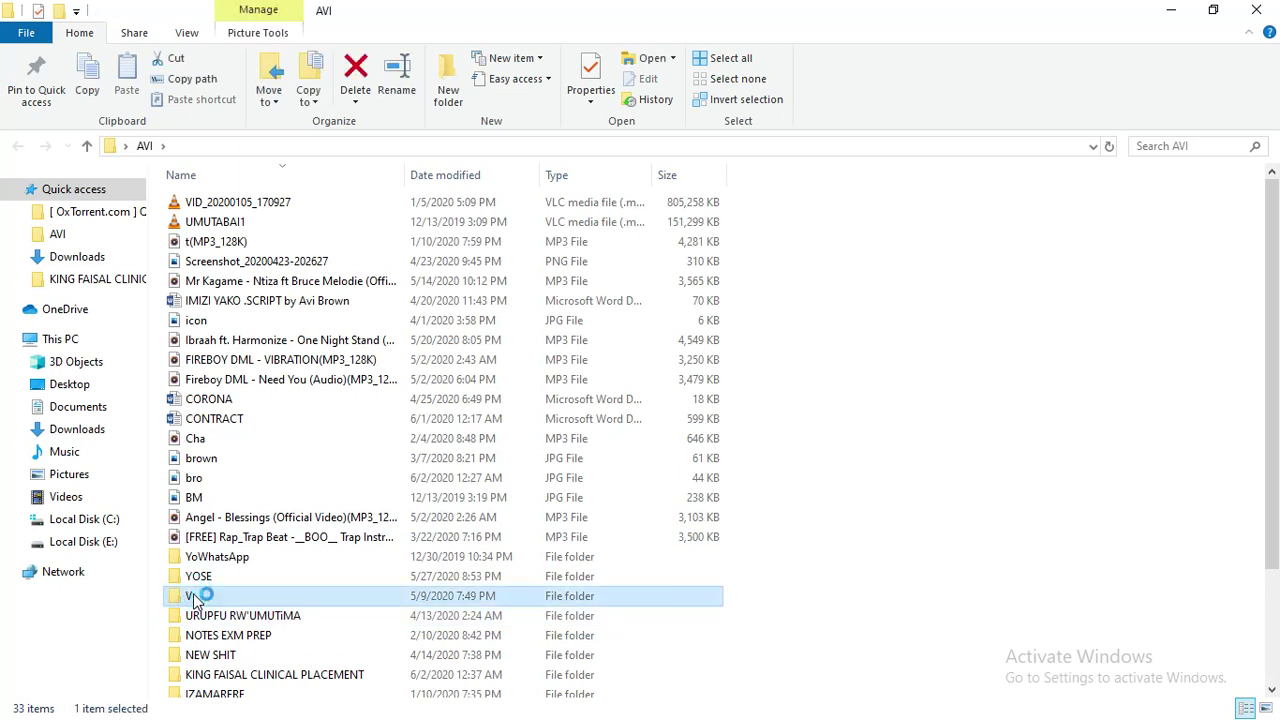
double_click(194, 596)
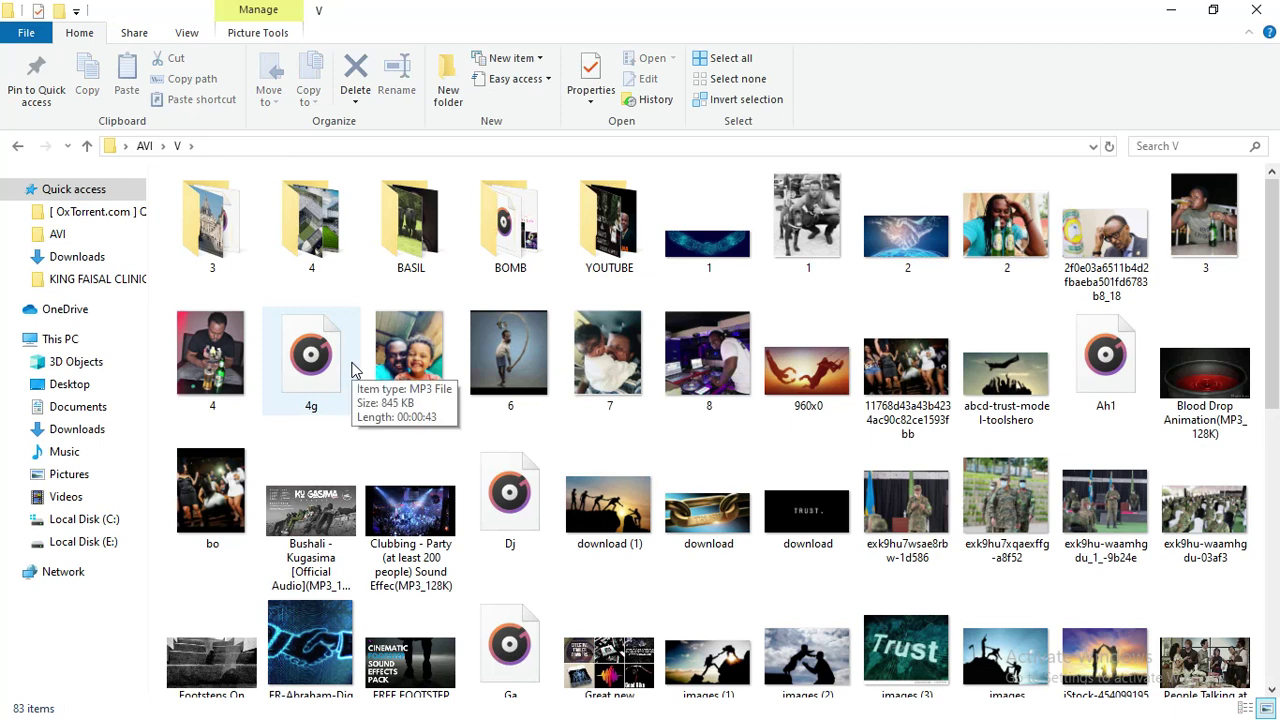
Step: Import the 4g audio file from the V folder into the Filmora project's media library
click(300, 372)
mouse_move(305, 370)
mouse_down()
mouse_move(355, 378)
mouse_move(330, 372)
mouse_up()
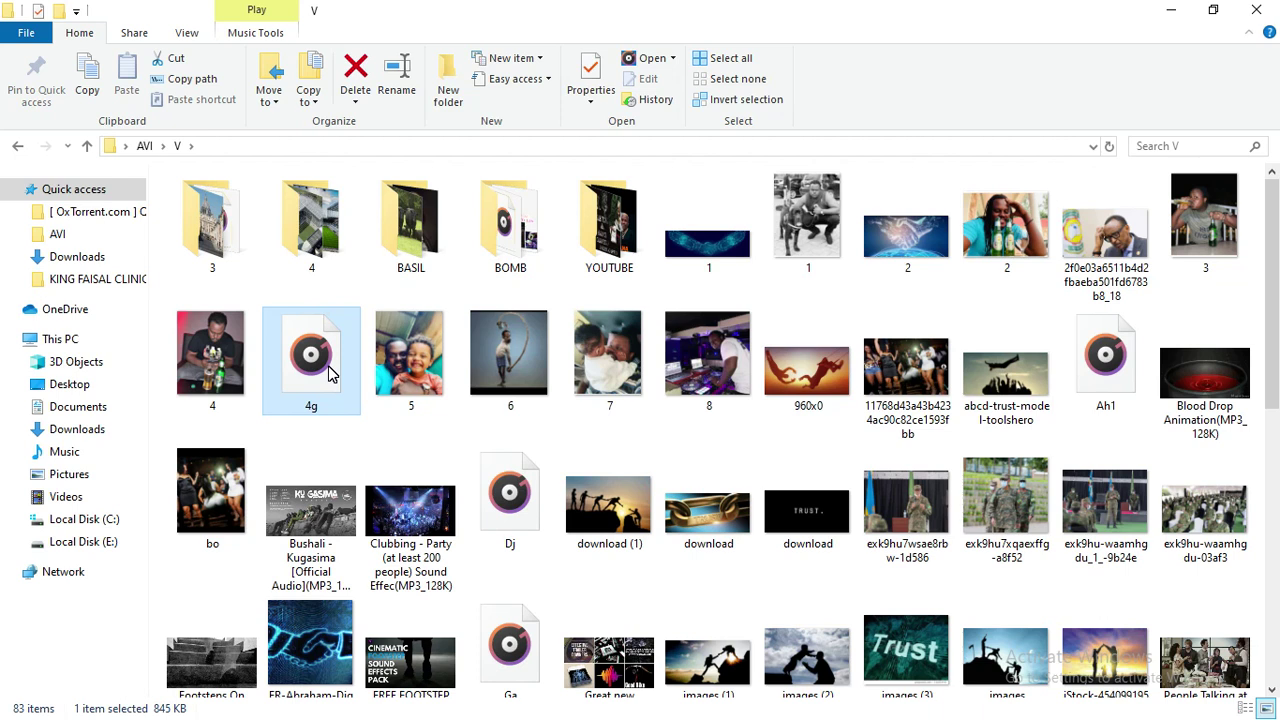
drag(330, 372, 4, 195)
click(1171, 18)
mouse_move(8, 286)
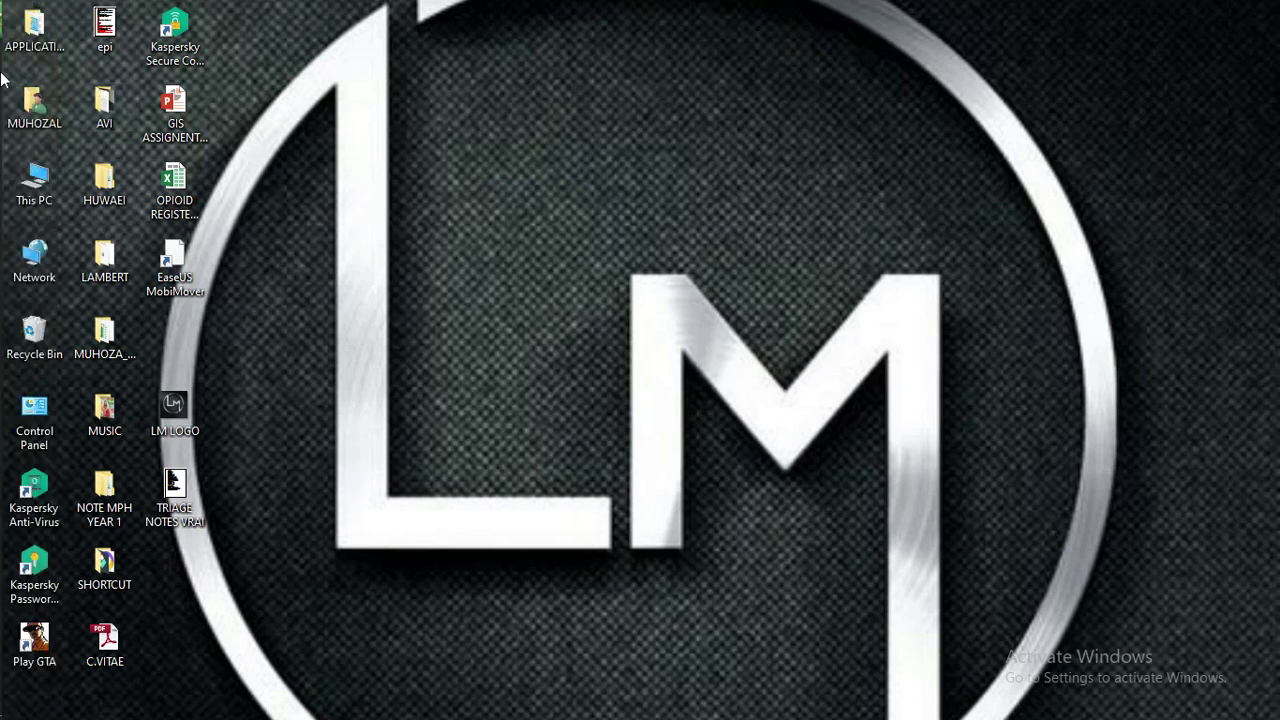
mouse_move(6, 80)
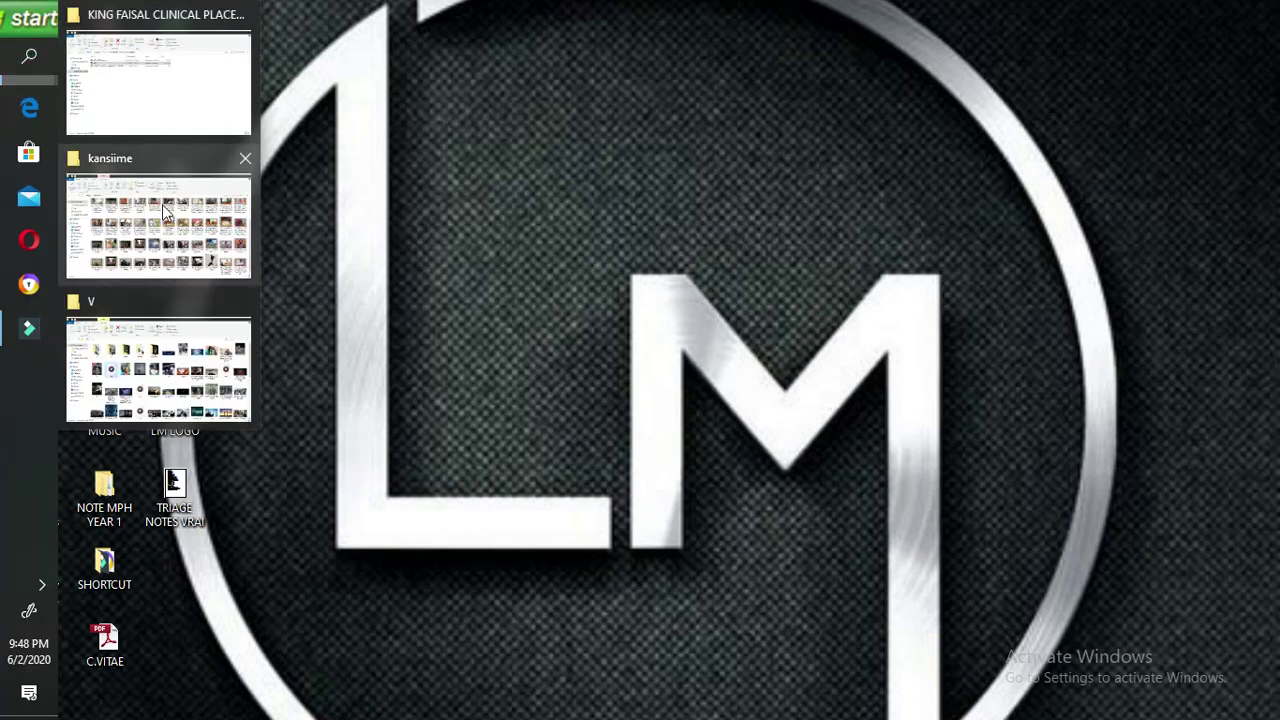
mouse_move(160, 245)
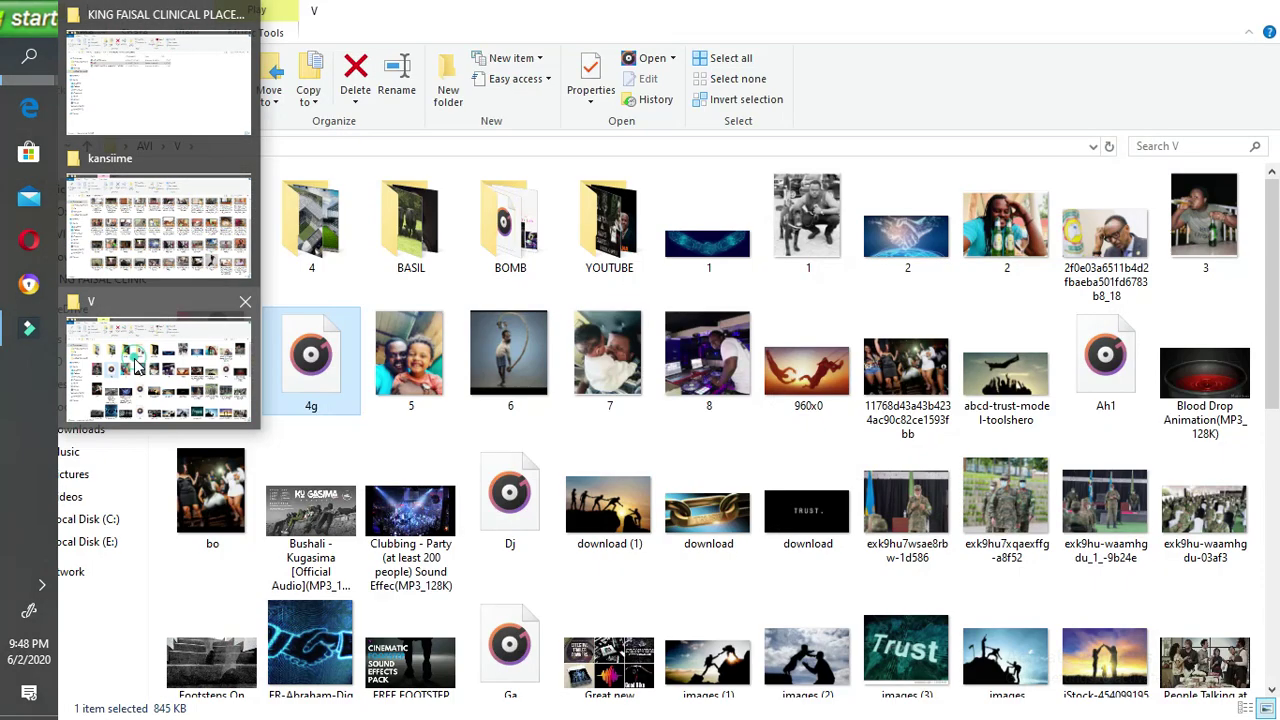
click(137, 366)
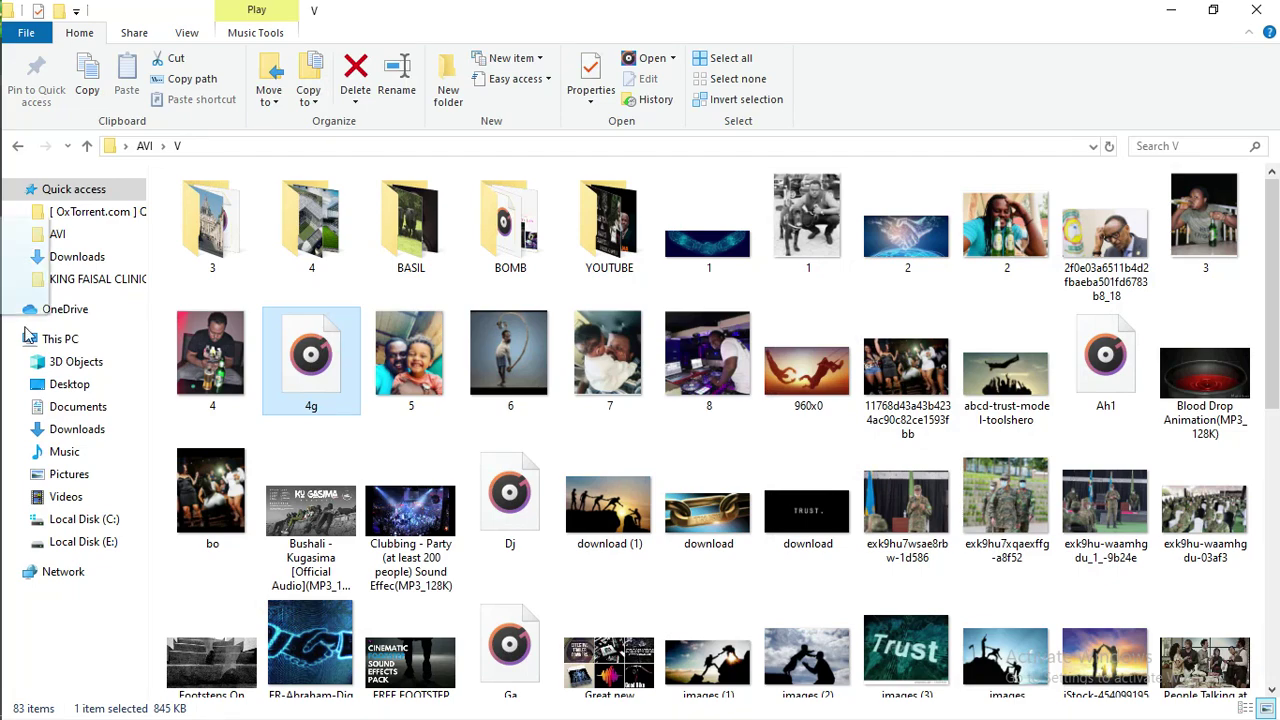
drag(30, 338, 572, 293)
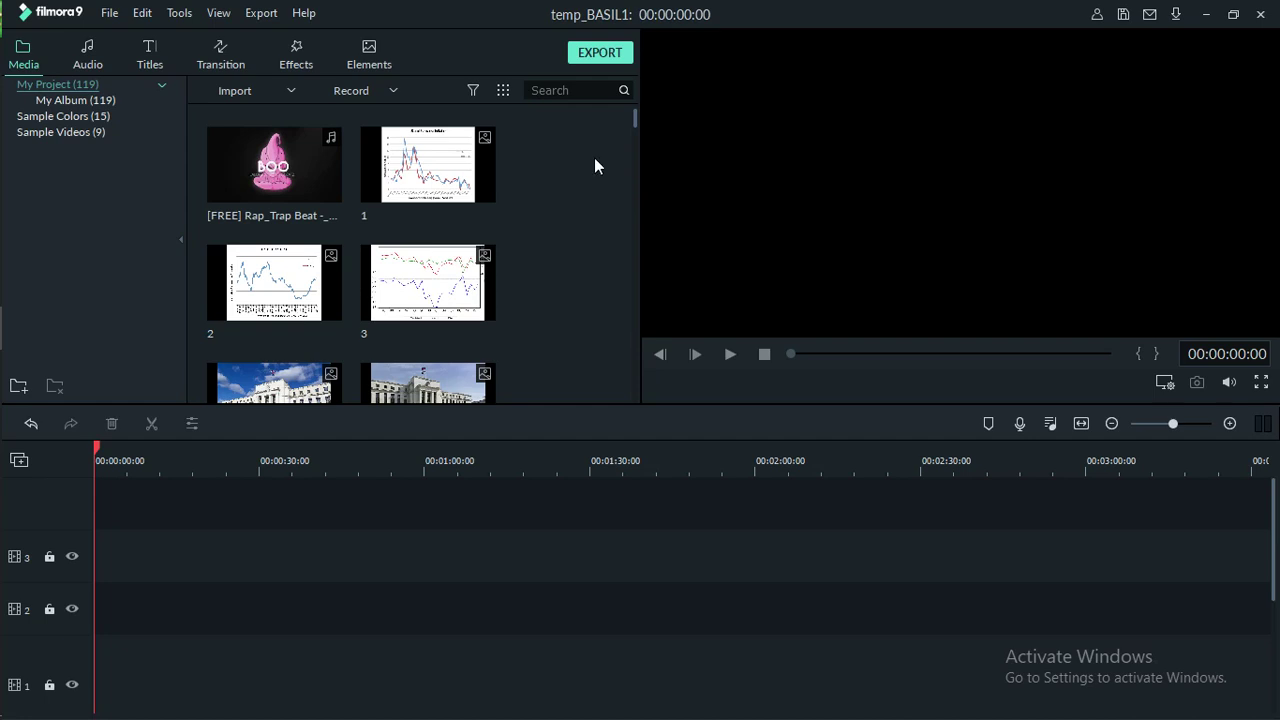
Step: Locate the imported 4g audio file in the project's media library
click(634, 117)
click(633, 116)
click(633, 117)
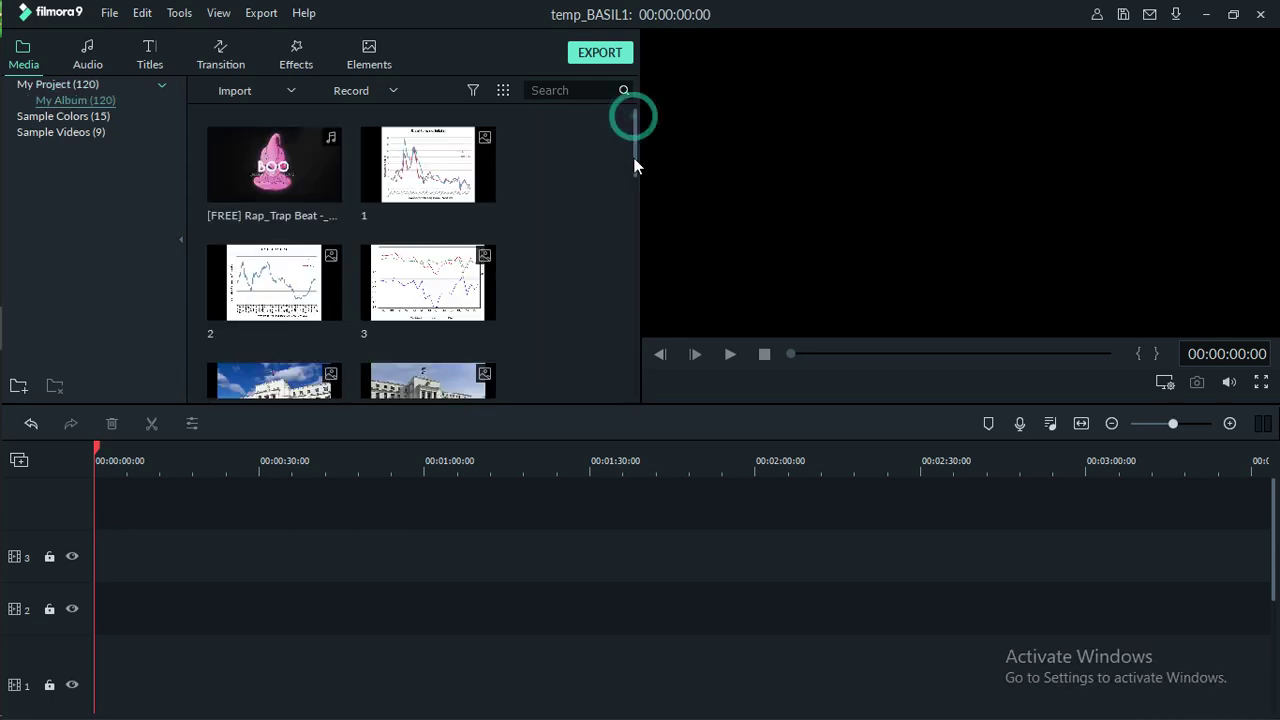
drag(634, 166, 628, 371)
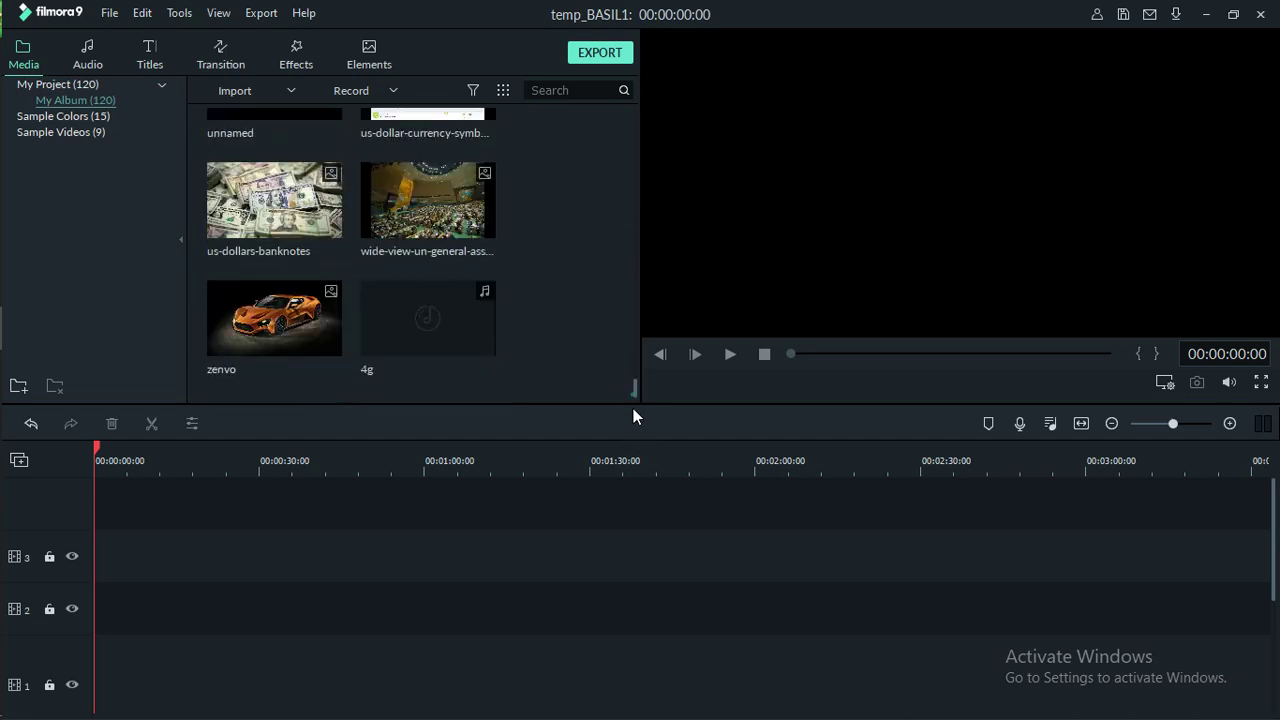
mouse_move(439, 347)
Step: Find the Ga audio file in the media library and preview it at several points
drag(640, 390, 636, 227)
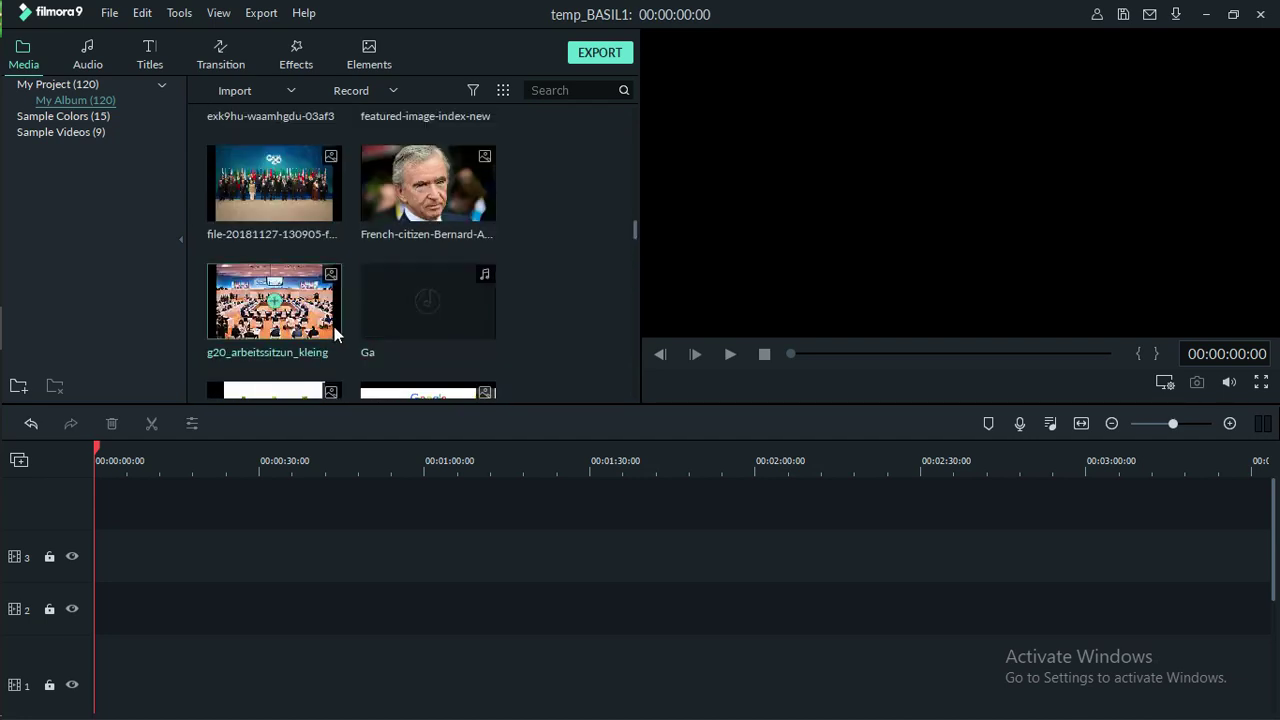
double_click(419, 332)
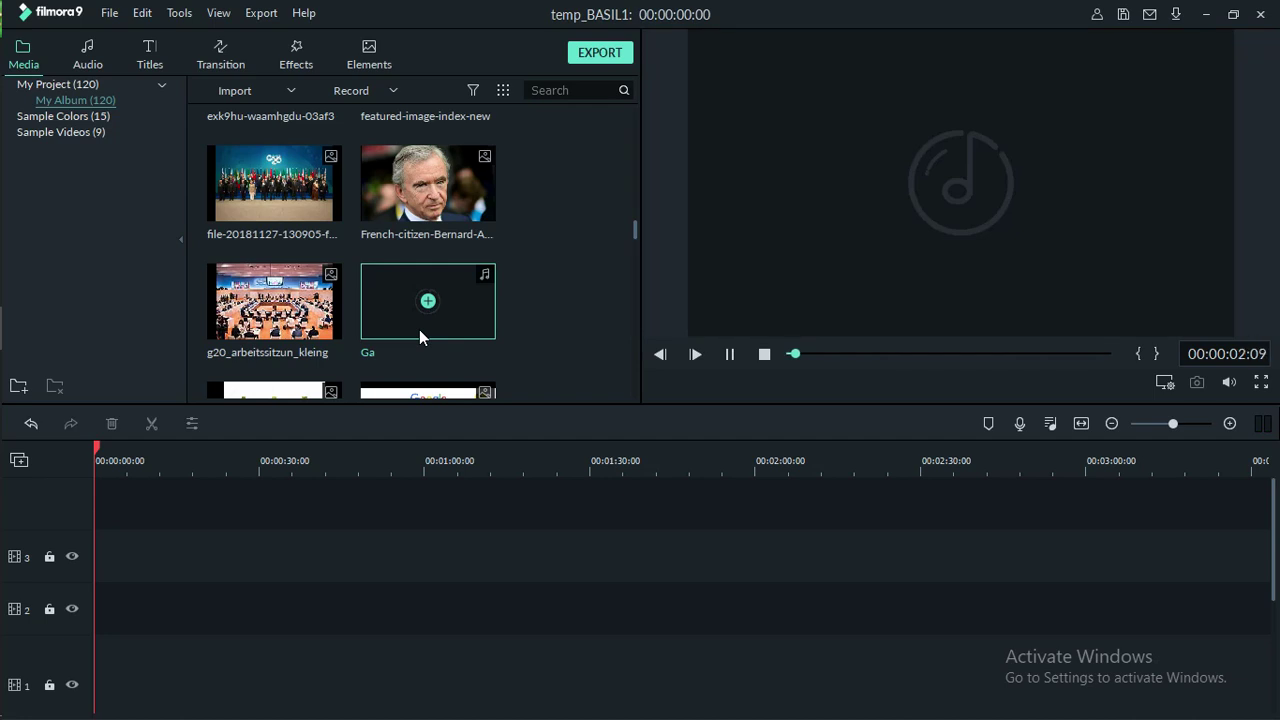
click(851, 353)
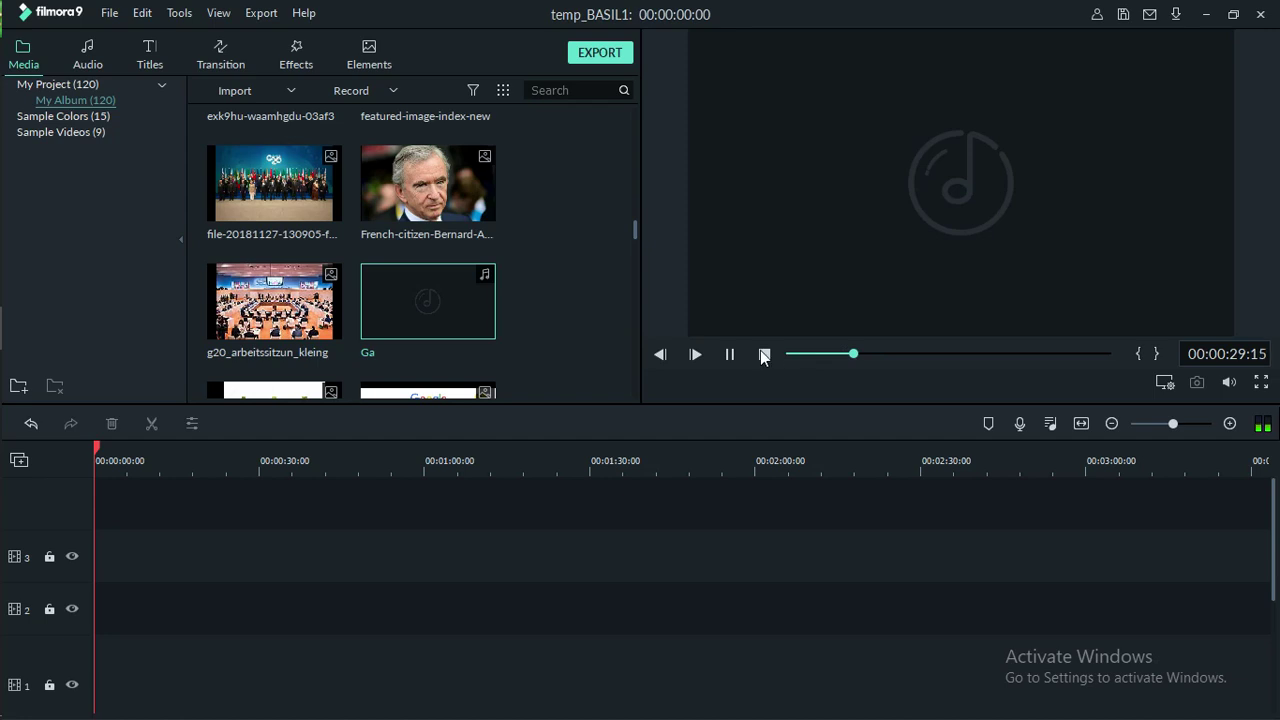
click(815, 353)
click(830, 354)
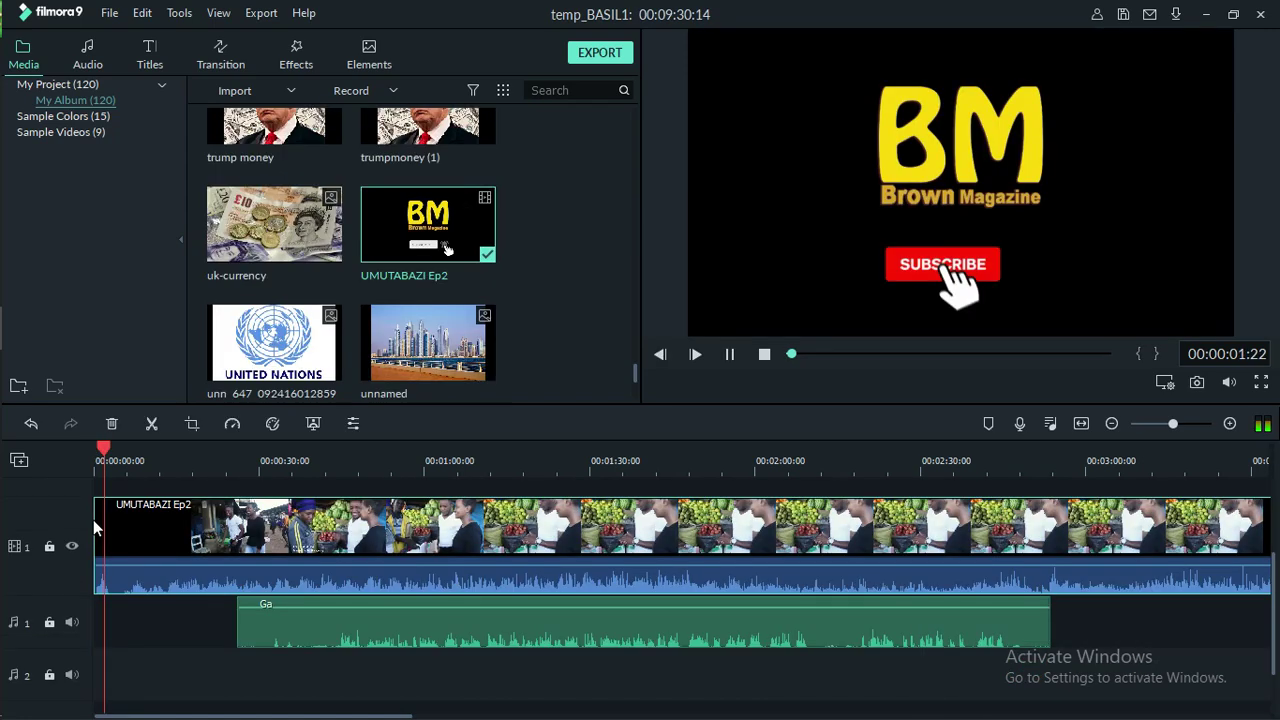
Step: Pause playback, place the playhead at 00:00:05:02 and open the UMUTABAZI Ep2 clip's video settings
key(space)
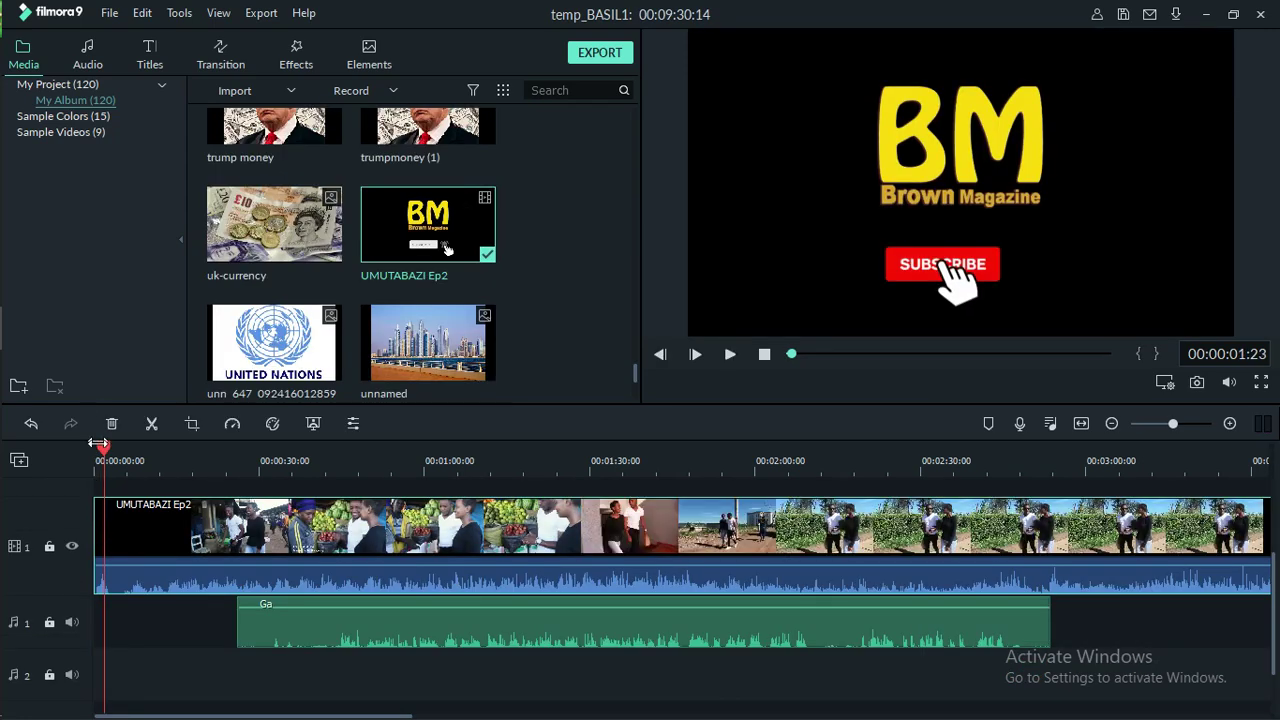
drag(100, 444, 124, 461)
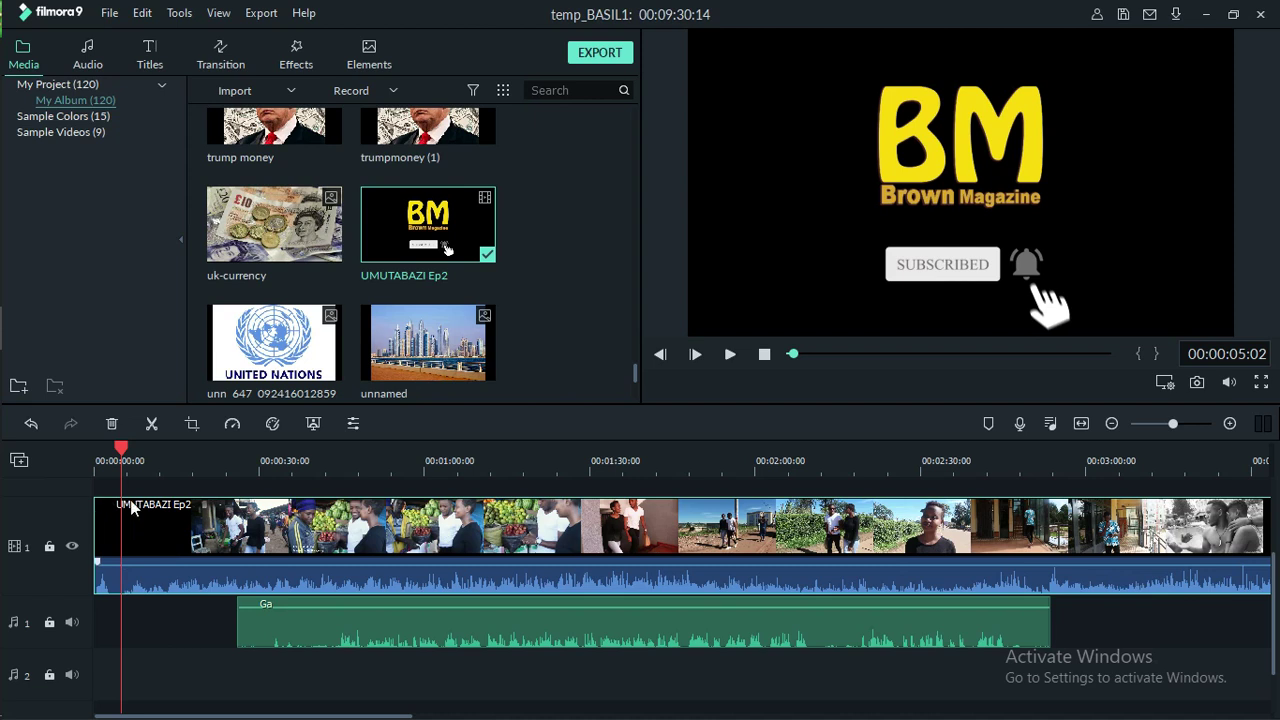
double_click(98, 518)
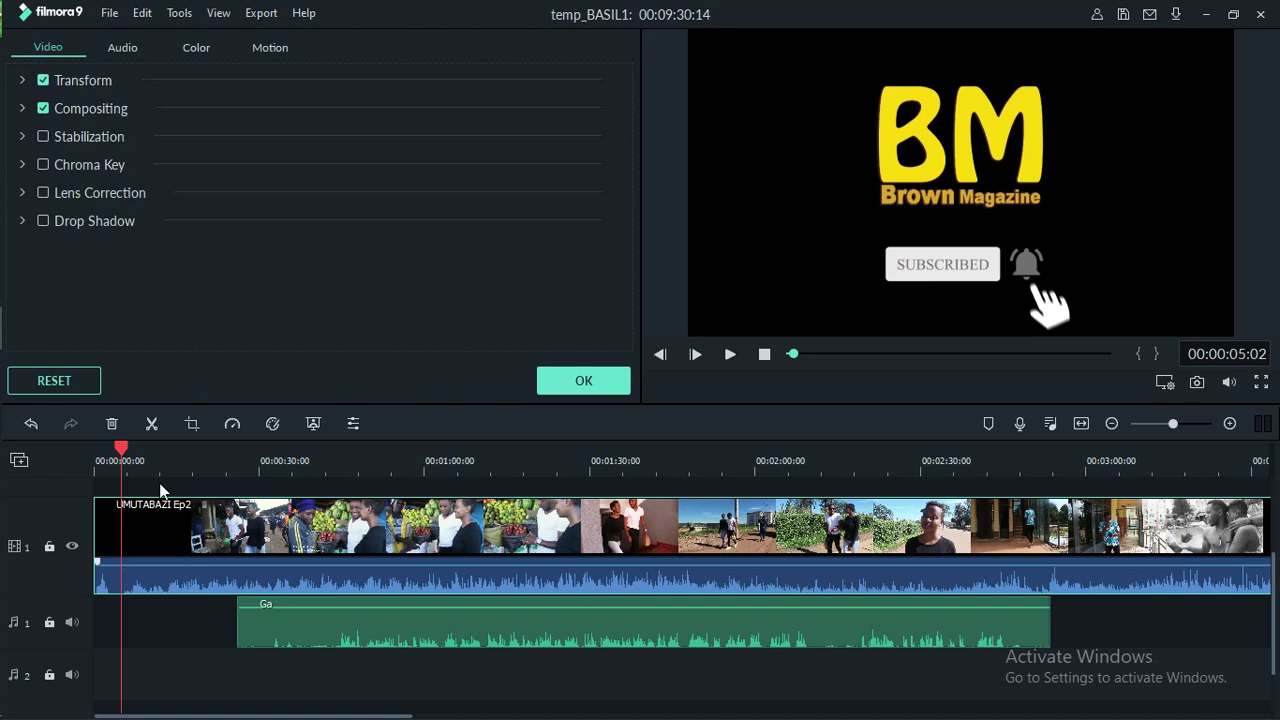
Step: Show the Ga clip's audio settings and move the playhead to that clip's start at 00:00:26:01
mouse_move(245, 606)
click(256, 627)
key(Down)
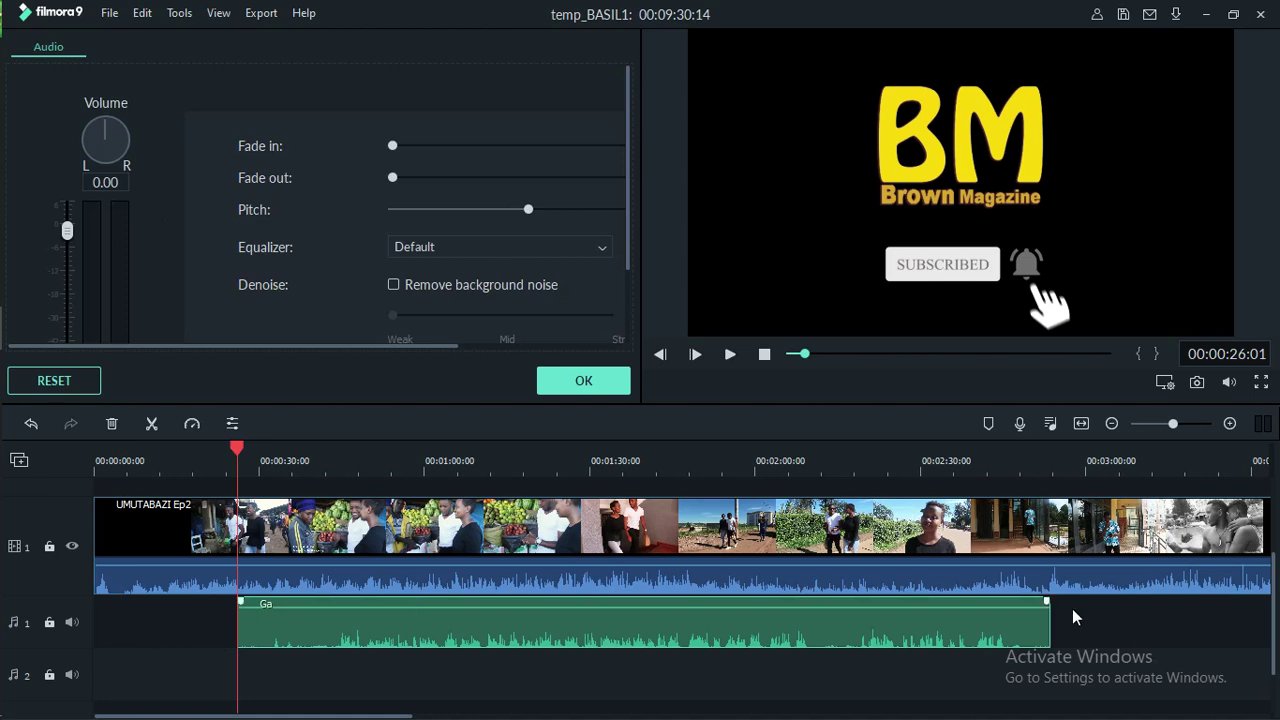
Step: Split the UMUTABAZI Ep2 clip at 00:00:05:02 and select the part after the cut
double_click(166, 531)
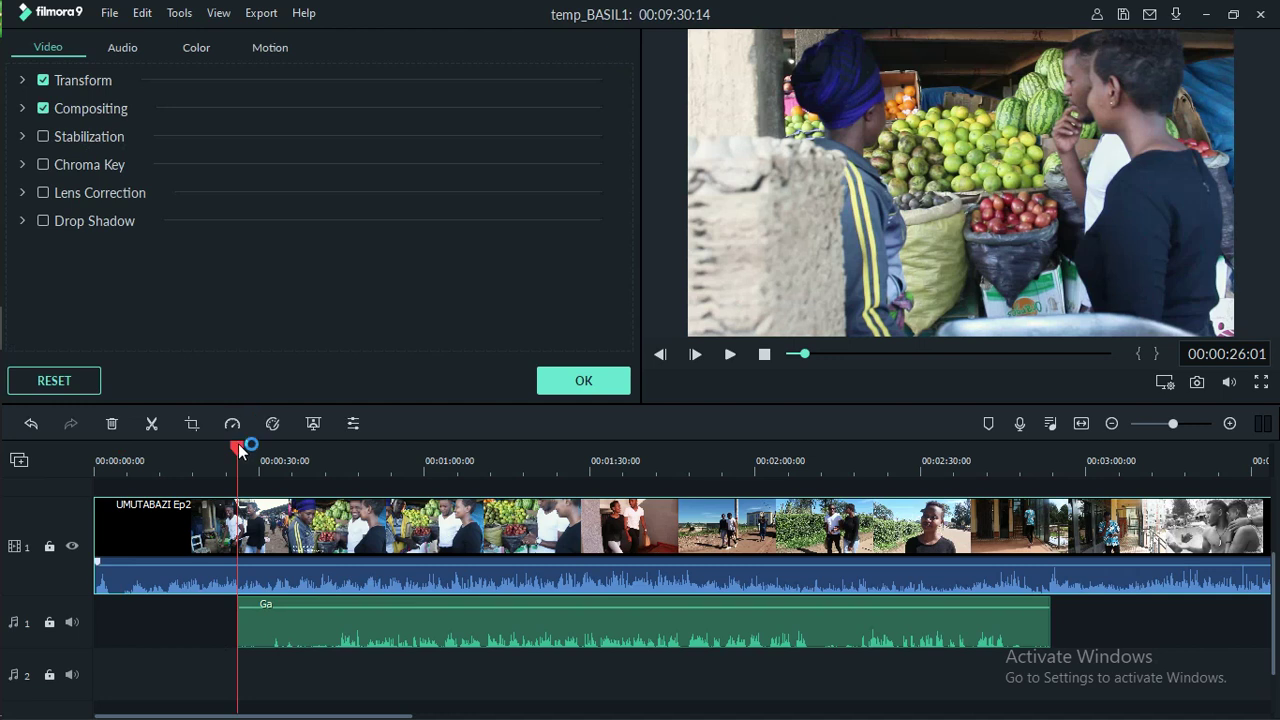
drag(167, 452, 142, 452)
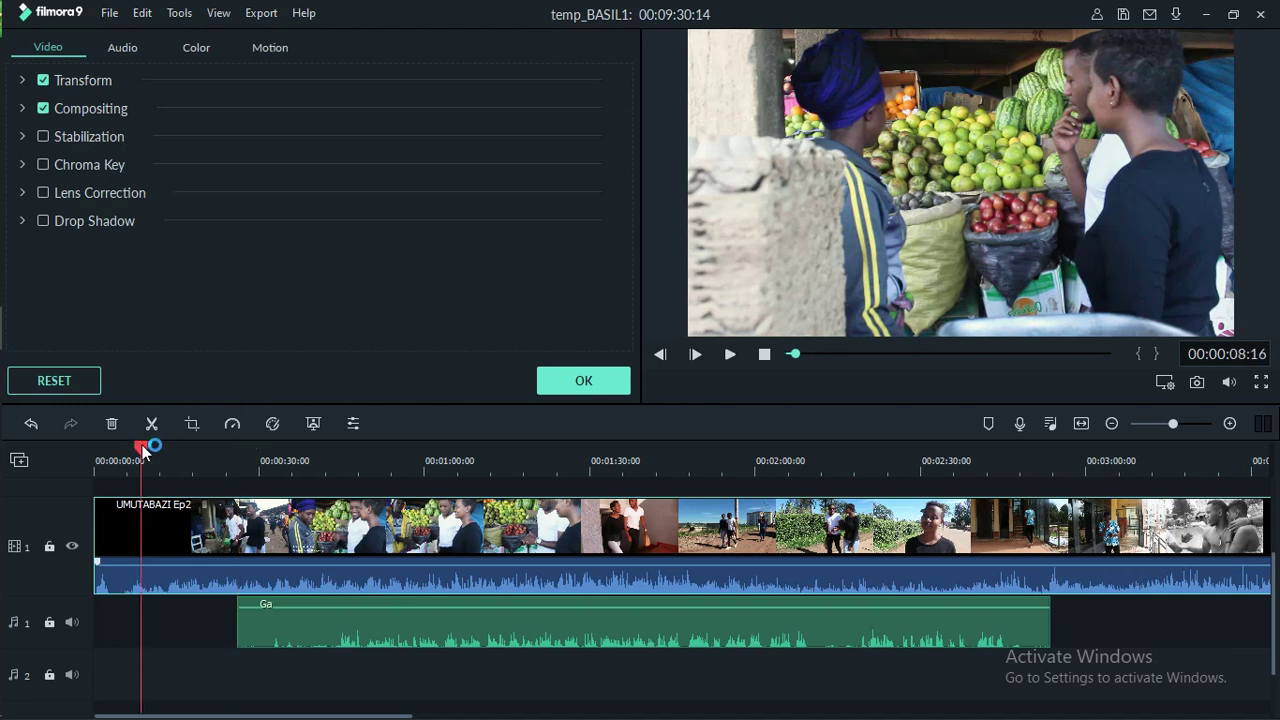
drag(142, 452, 122, 451)
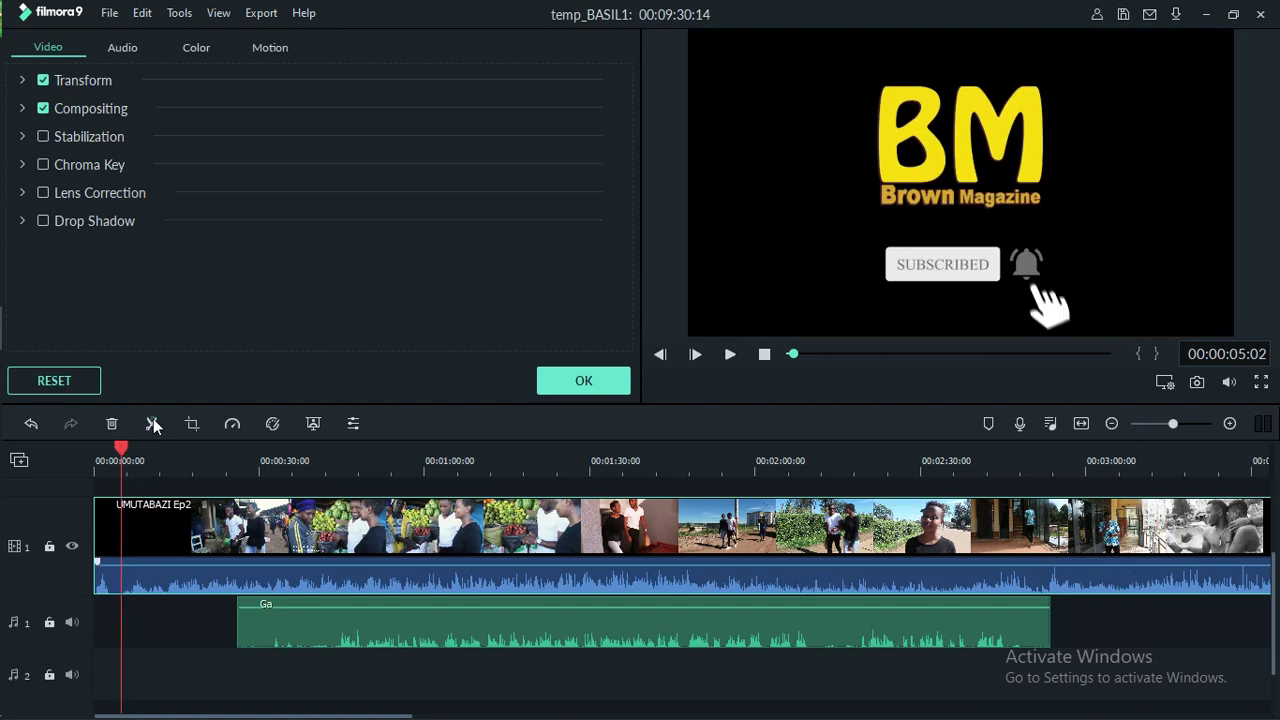
click(153, 424)
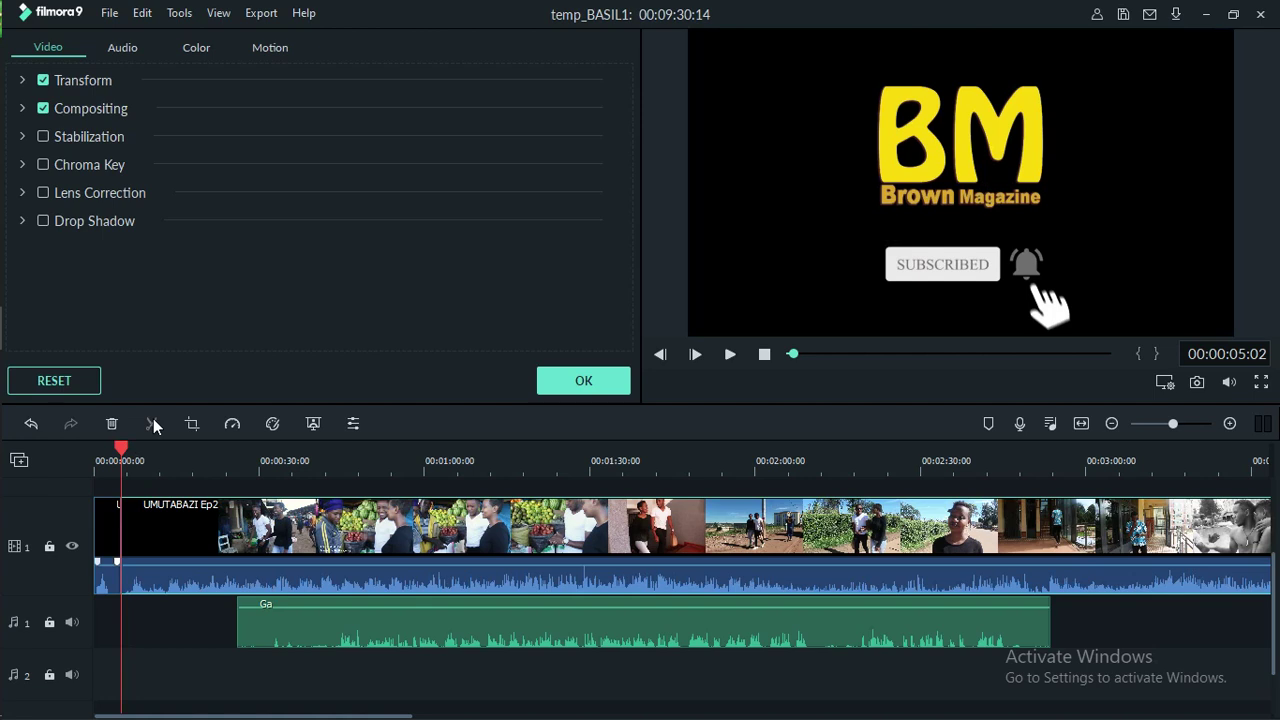
click(153, 545)
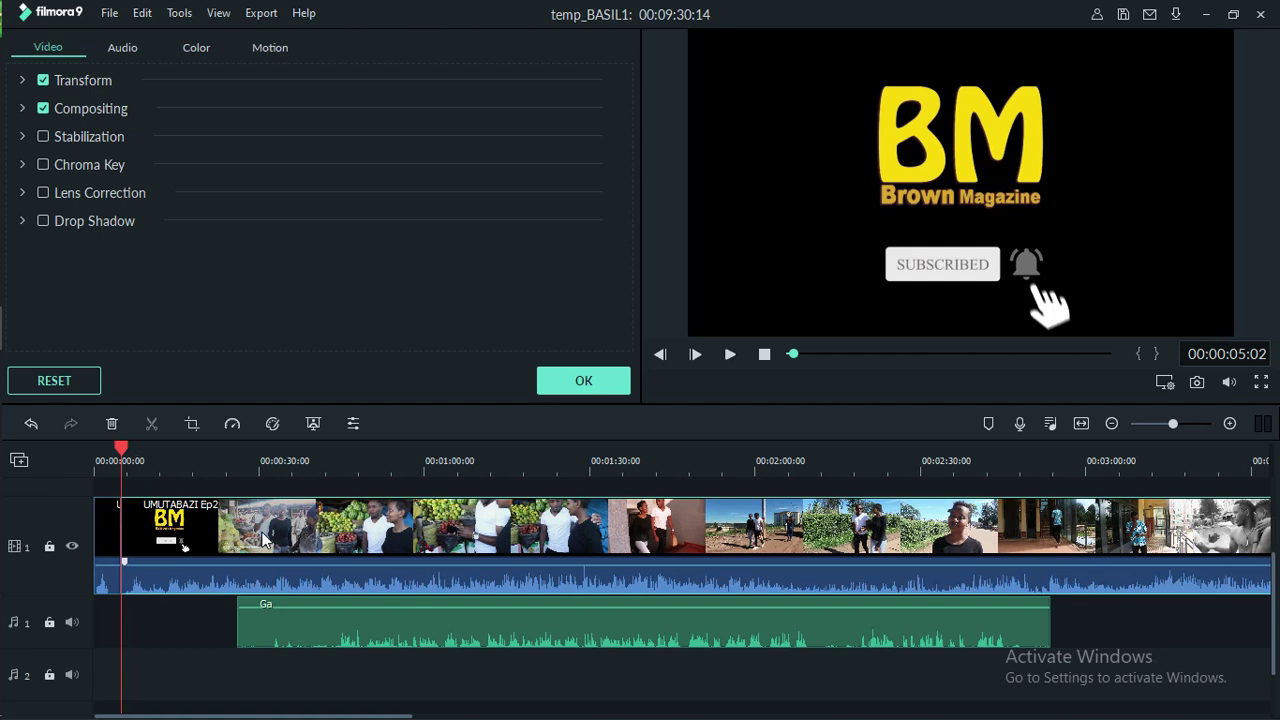
Step: Delete the part of the UMUTABAZI Ep2 clip after the cut at 00:00:05:02 and close the clip settings
key(Delete)
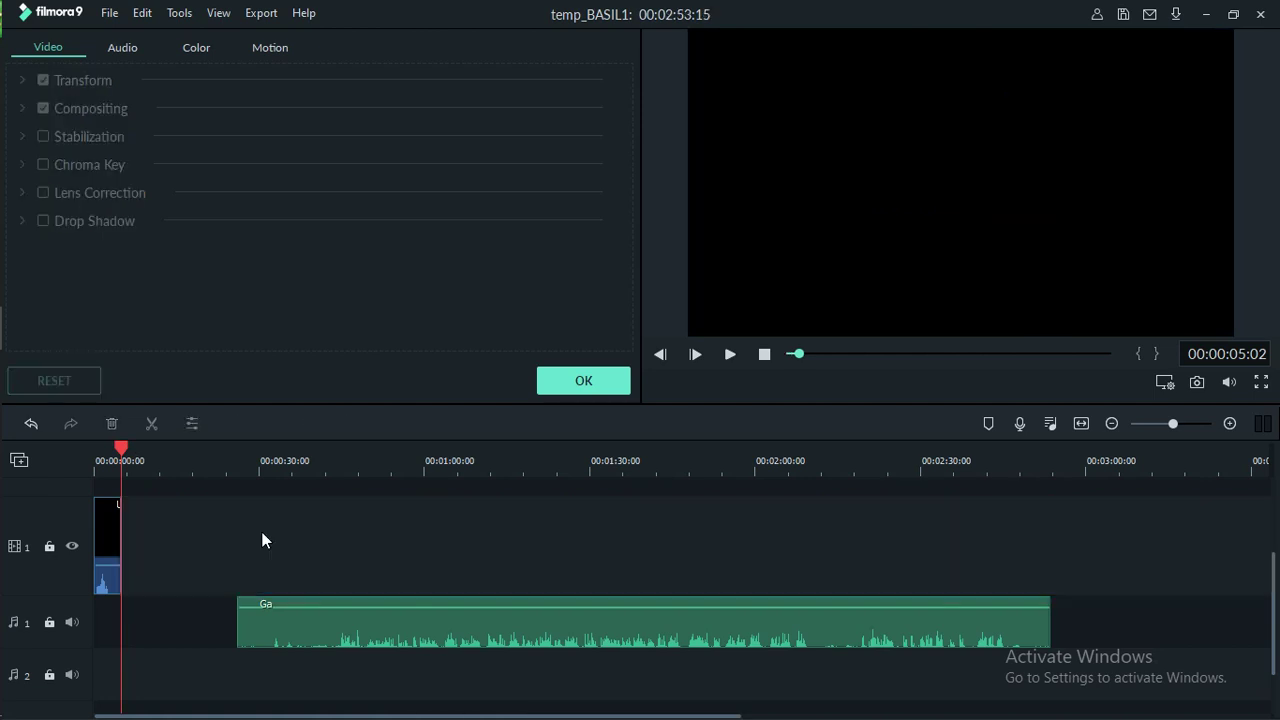
click(32, 426)
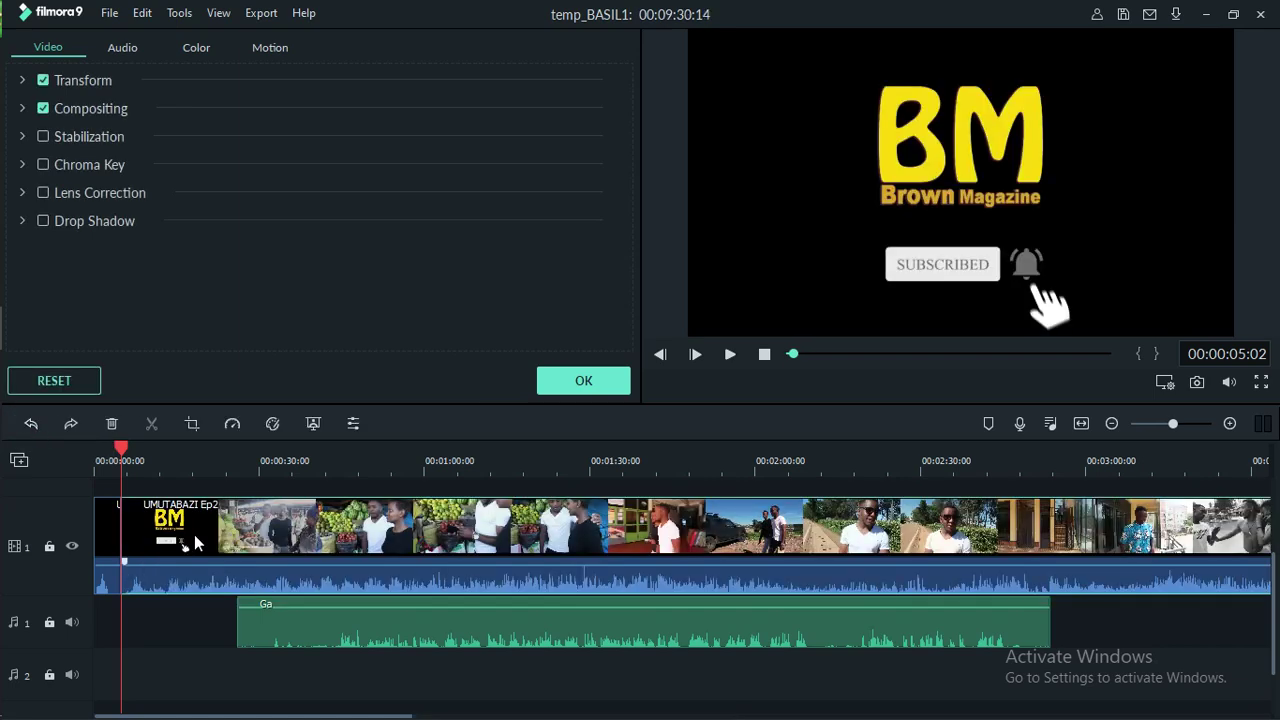
right_click(259, 519)
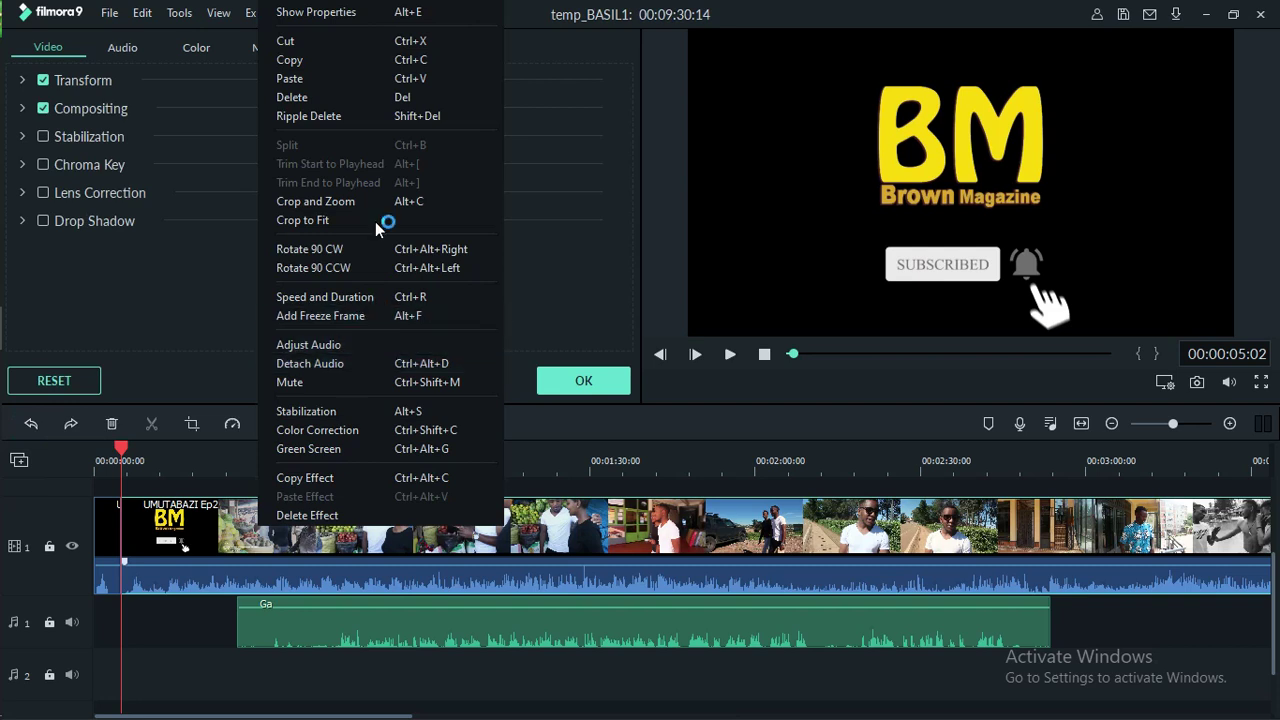
click(364, 94)
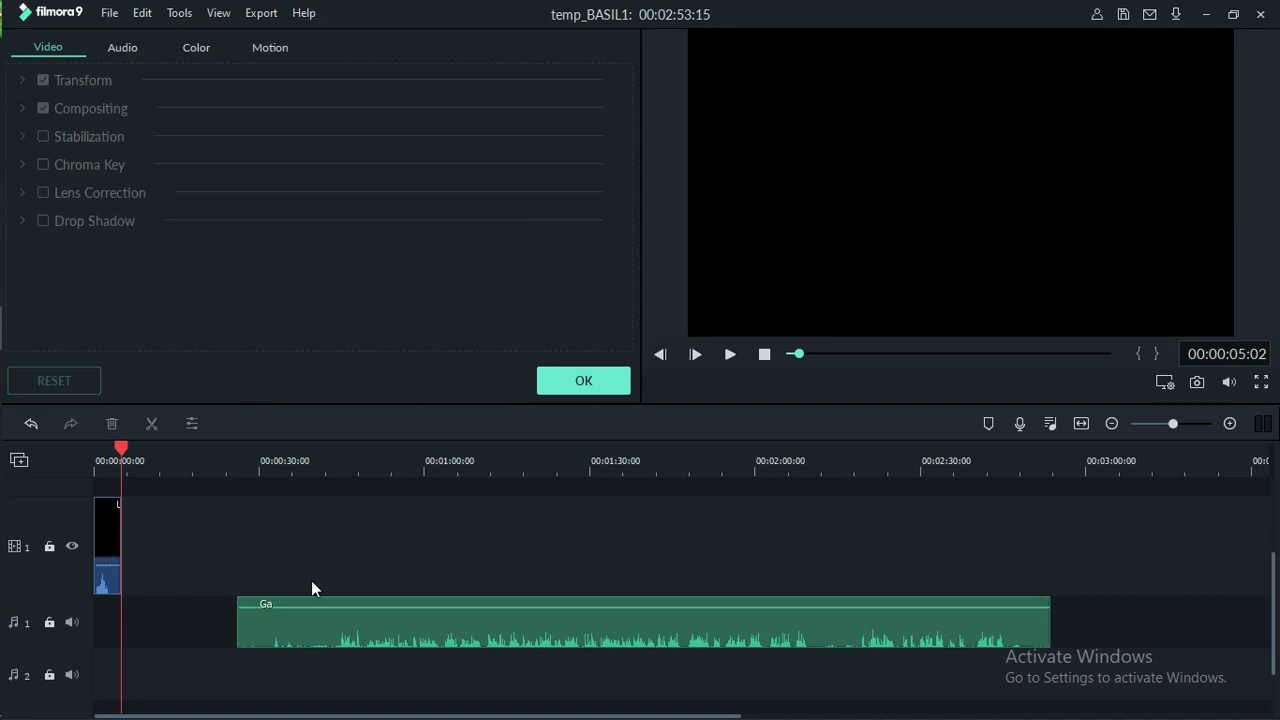
click(578, 385)
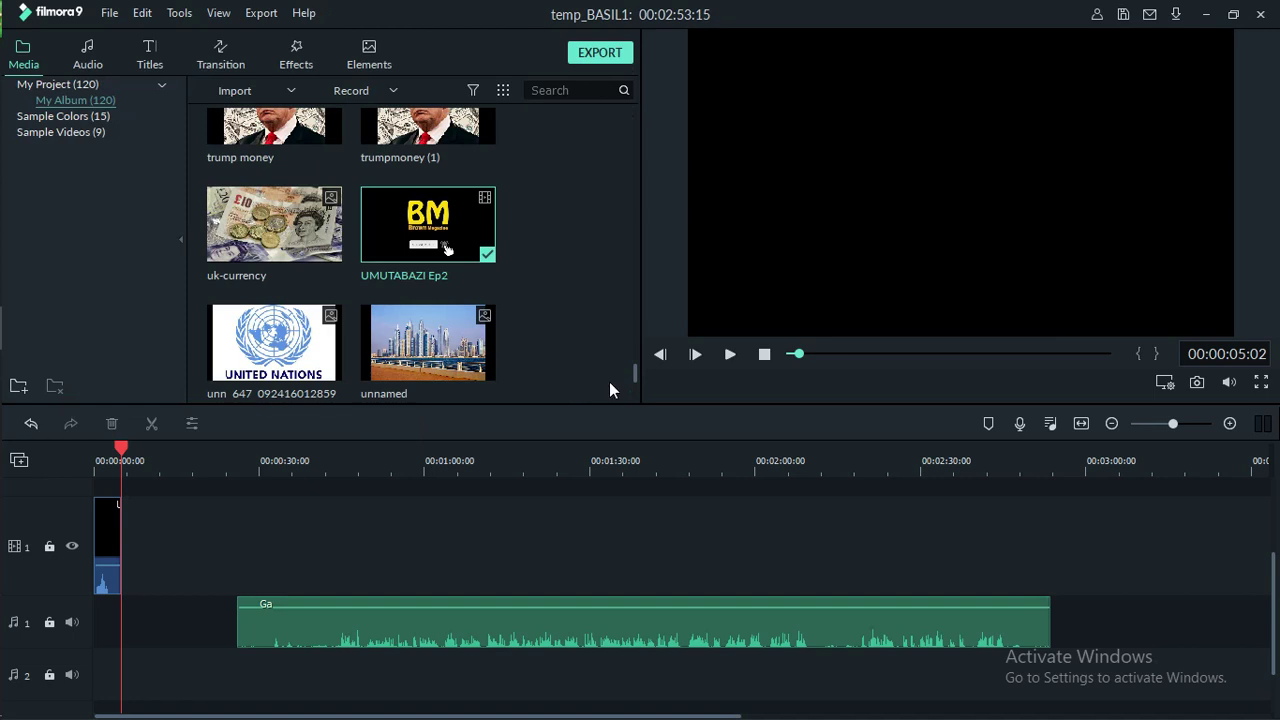
Step: Find the rdf-high-command-council photo of three masked officers walking and place it on video track 1 directly after the UMUTABAZI Ep2 clip
drag(635, 371, 634, 330)
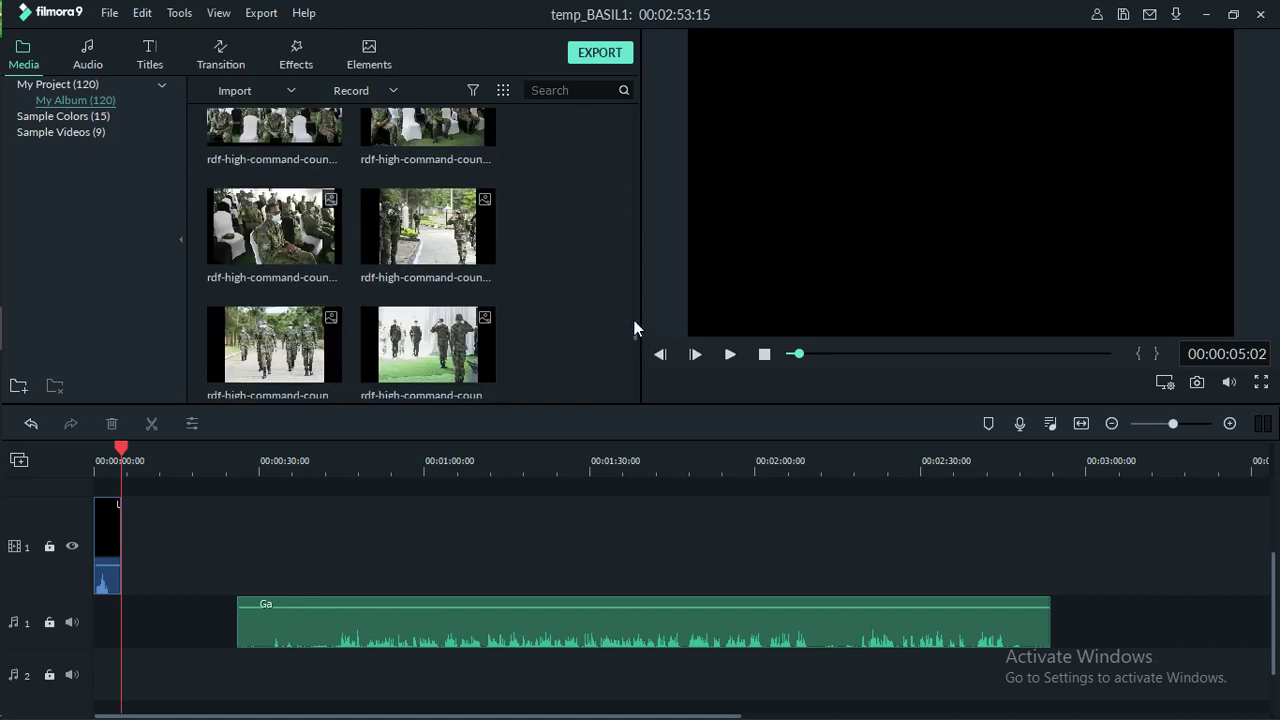
drag(635, 338, 635, 336)
scroll(634, 311, down, 1)
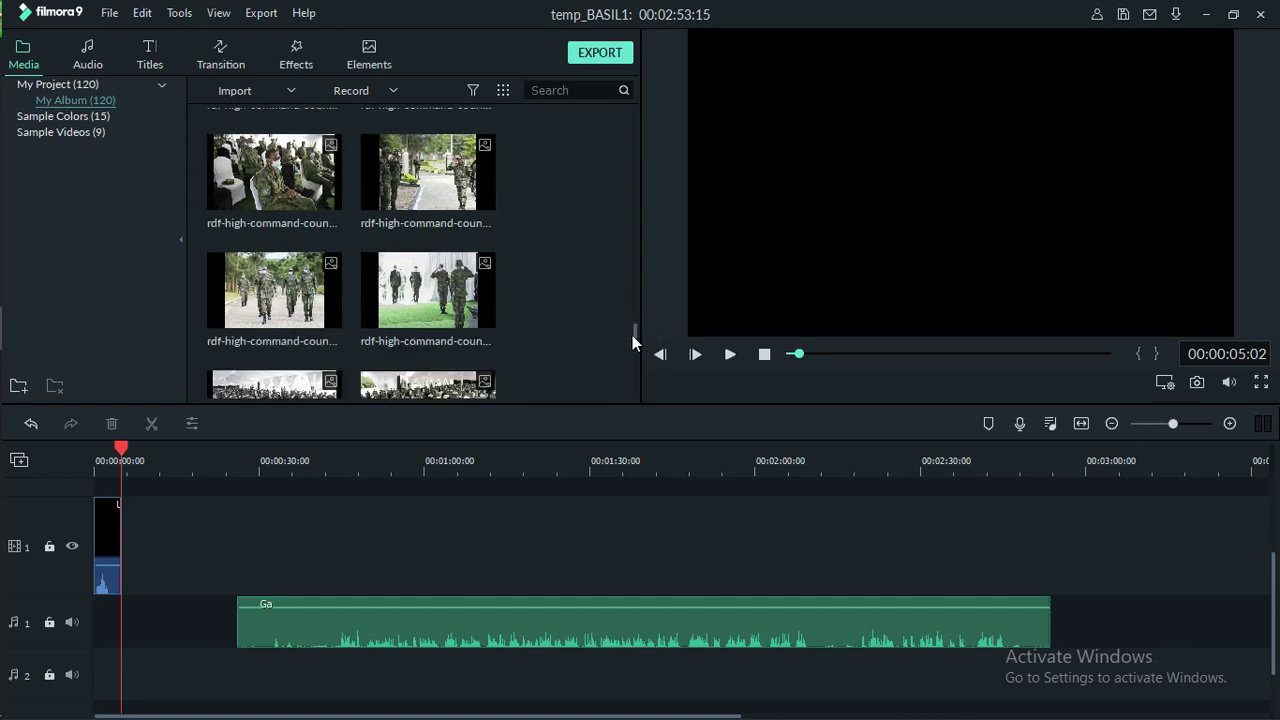
drag(636, 333, 635, 304)
drag(386, 397, 242, 557)
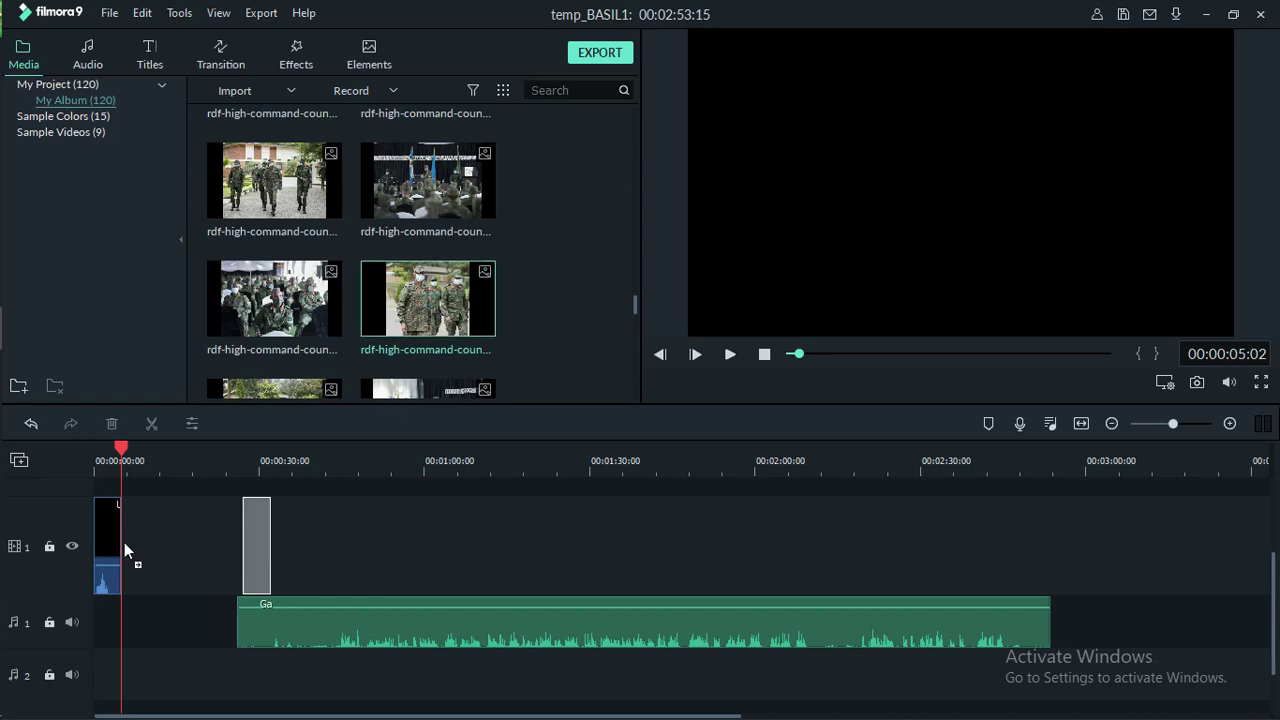
drag(124, 543, 122, 542)
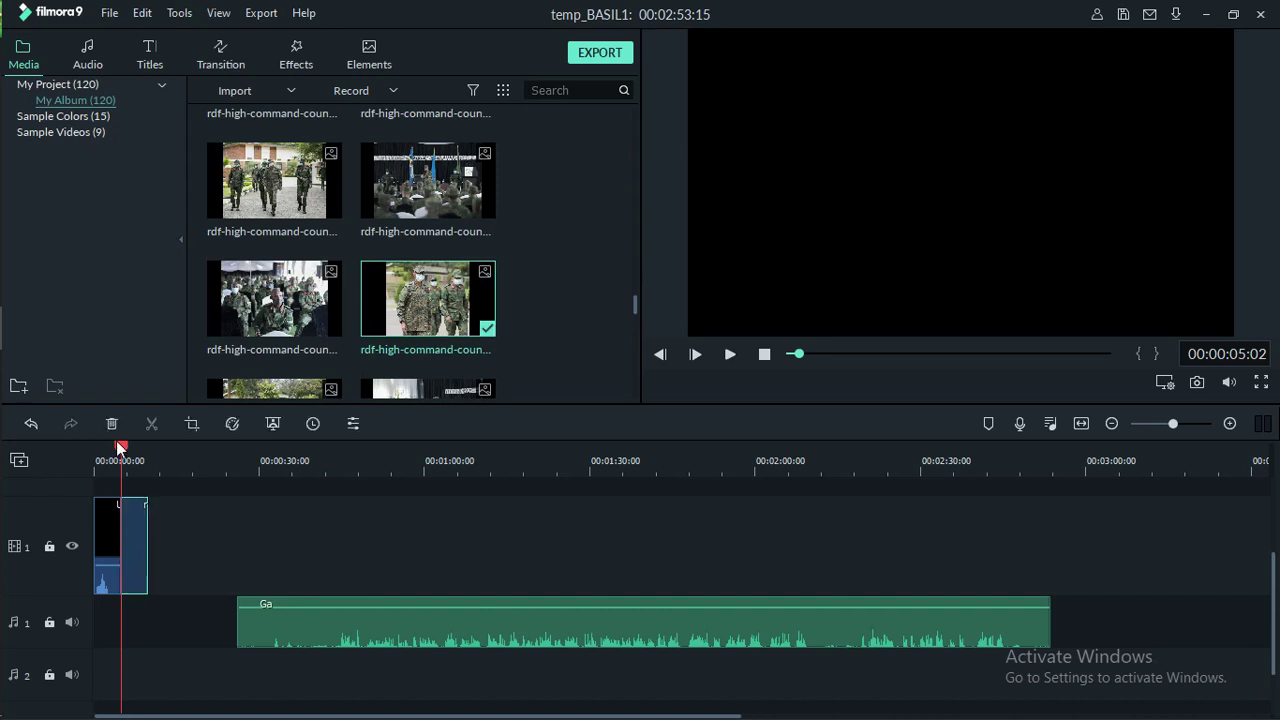
Step: Stretch the officers photo sideways across the preview frame and downward beyond its lower edge, and accept the settings
double_click(134, 545)
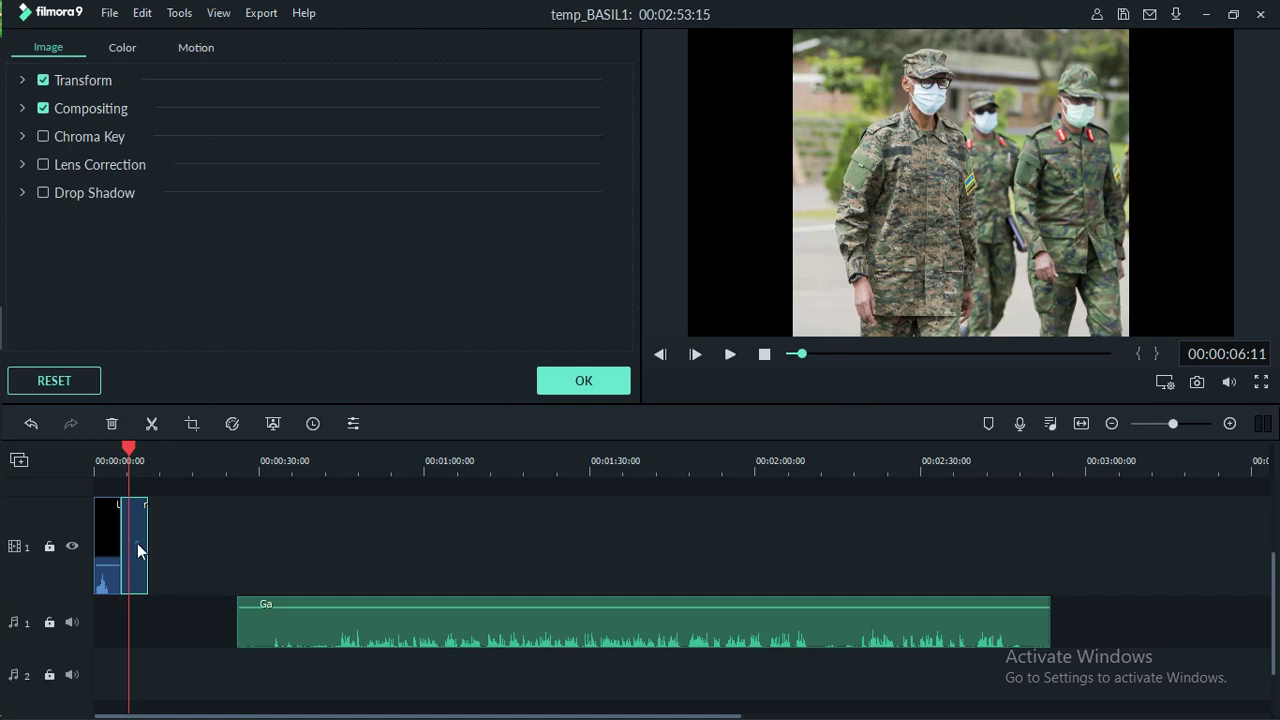
click(960, 155)
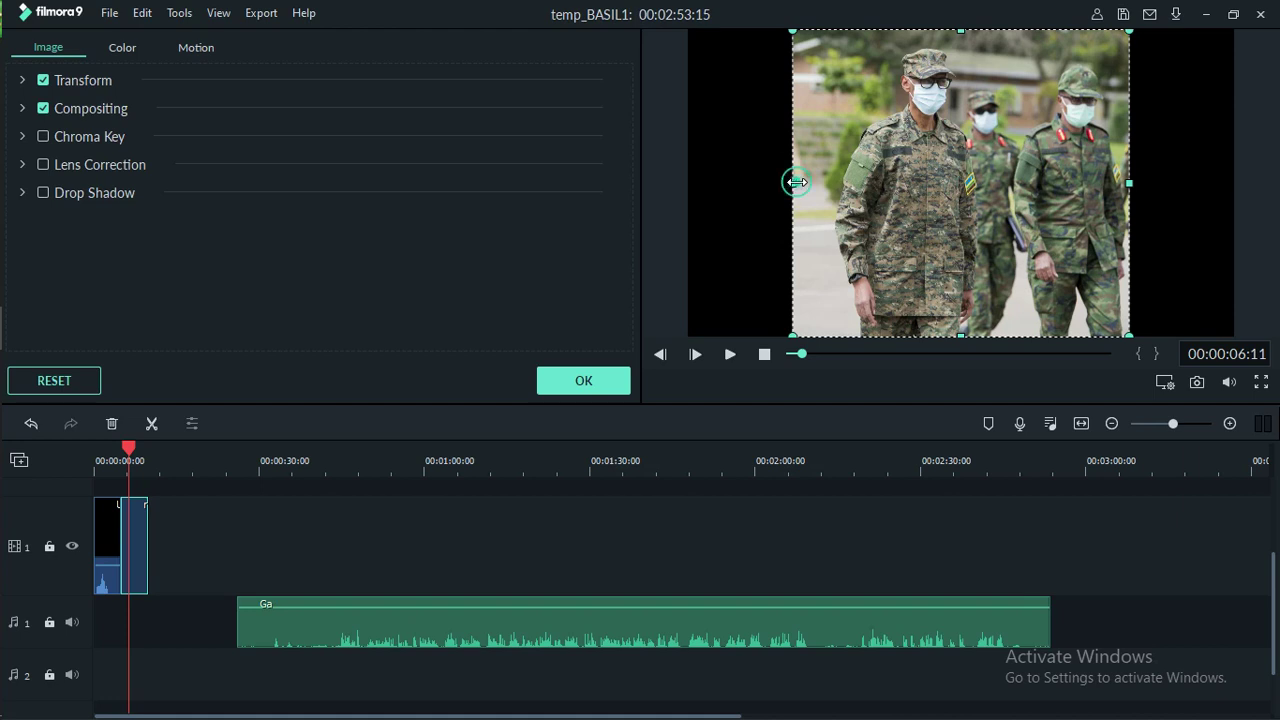
drag(768, 181, 694, 177)
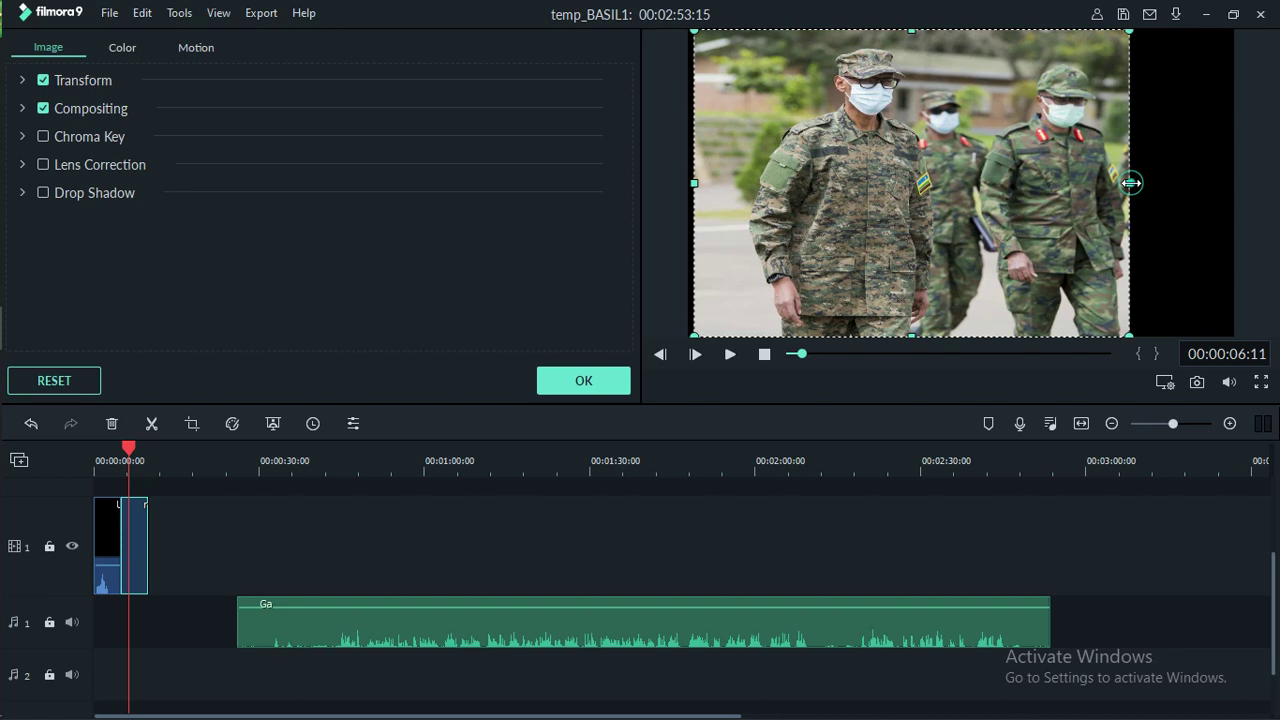
drag(1201, 197, 1237, 207)
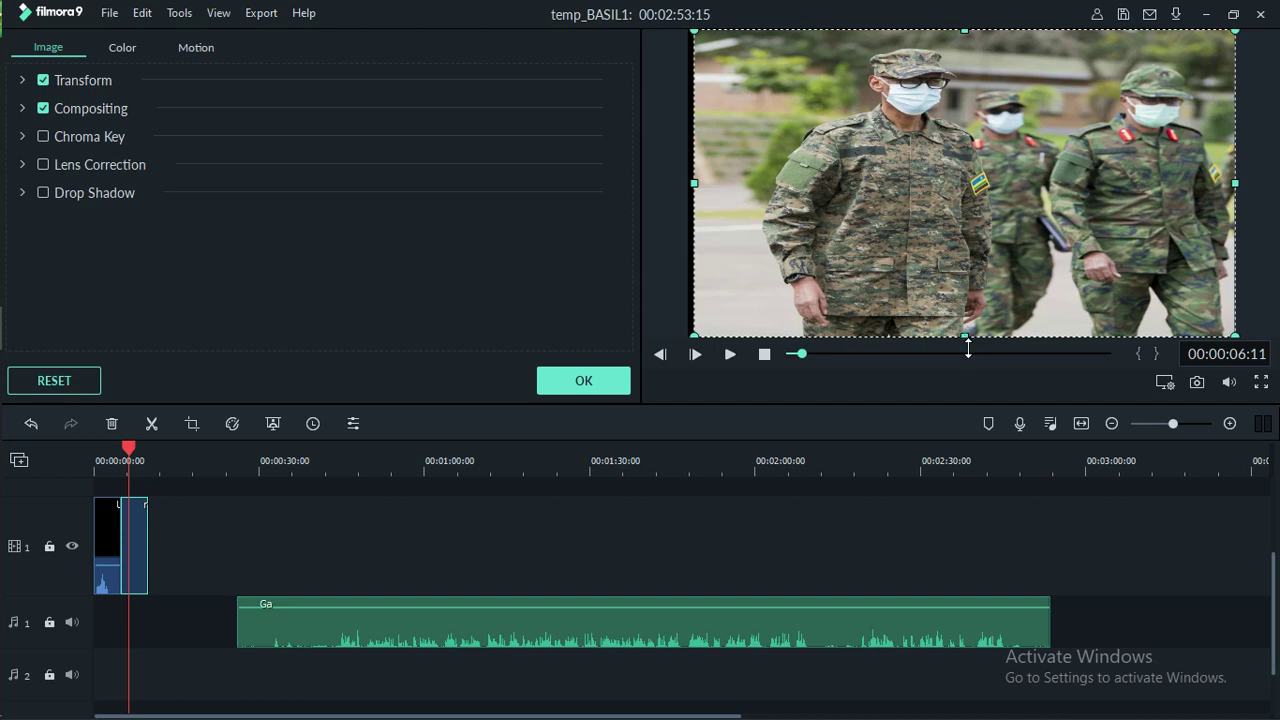
drag(968, 347, 980, 489)
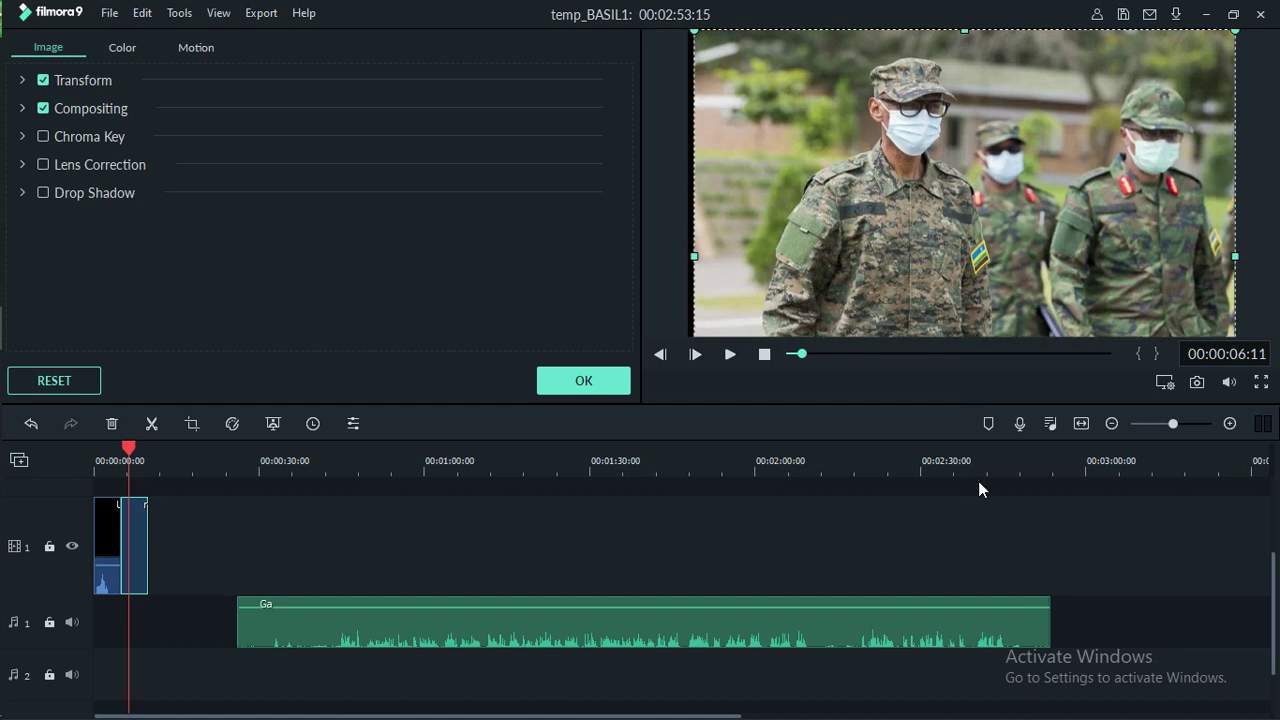
click(580, 386)
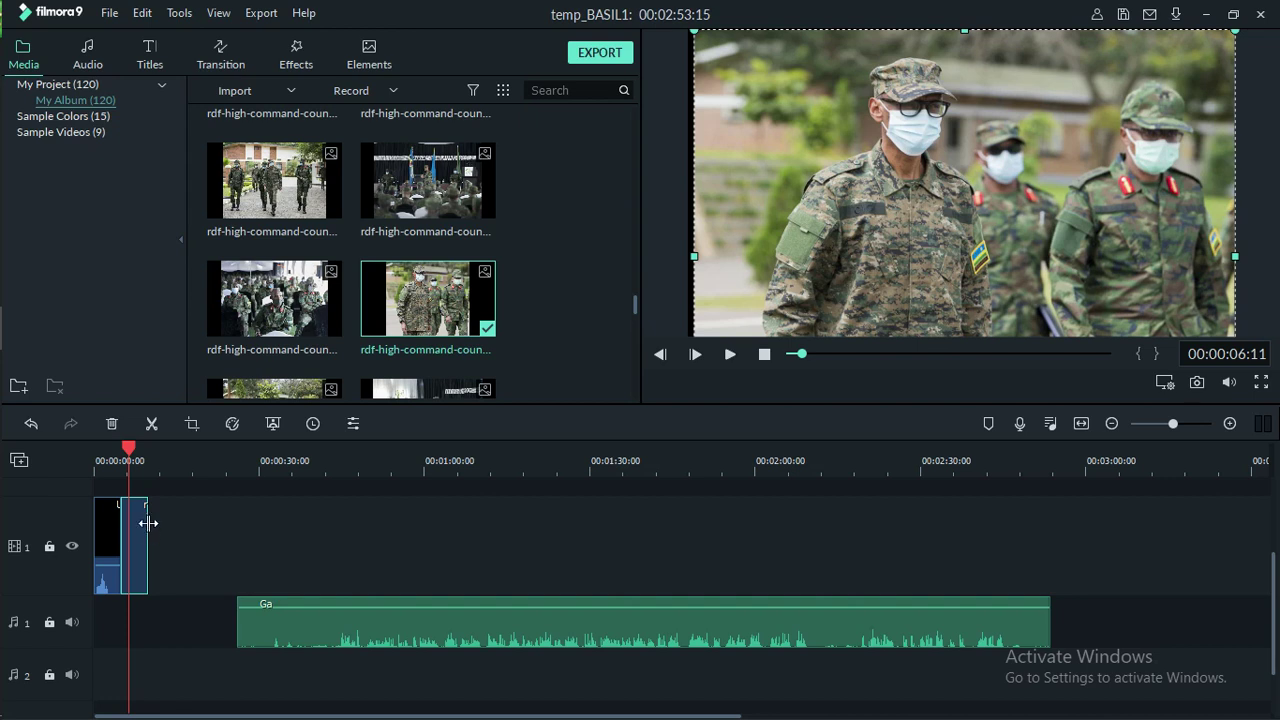
Step: Extend the officers photo clip to the end of the Ga audio and widen its image to close the gap at the frame's left edge
drag(148, 522, 1051, 586)
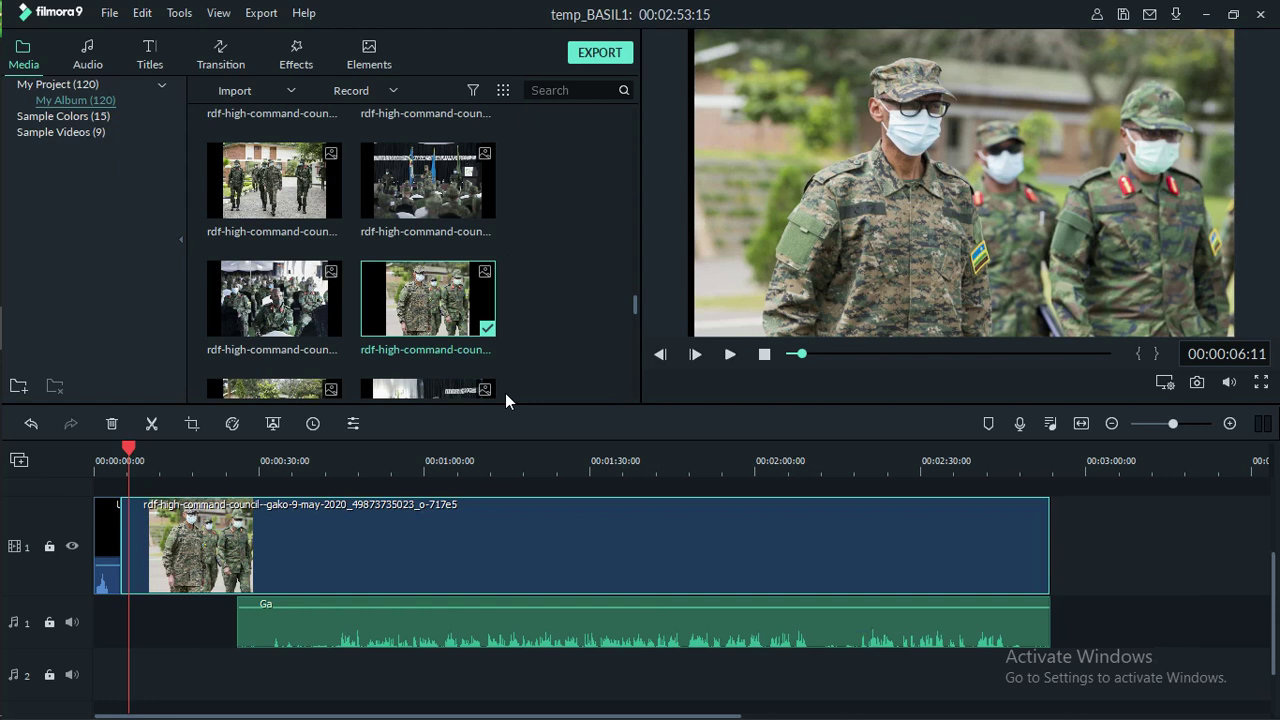
scroll(635, 300, up, 3)
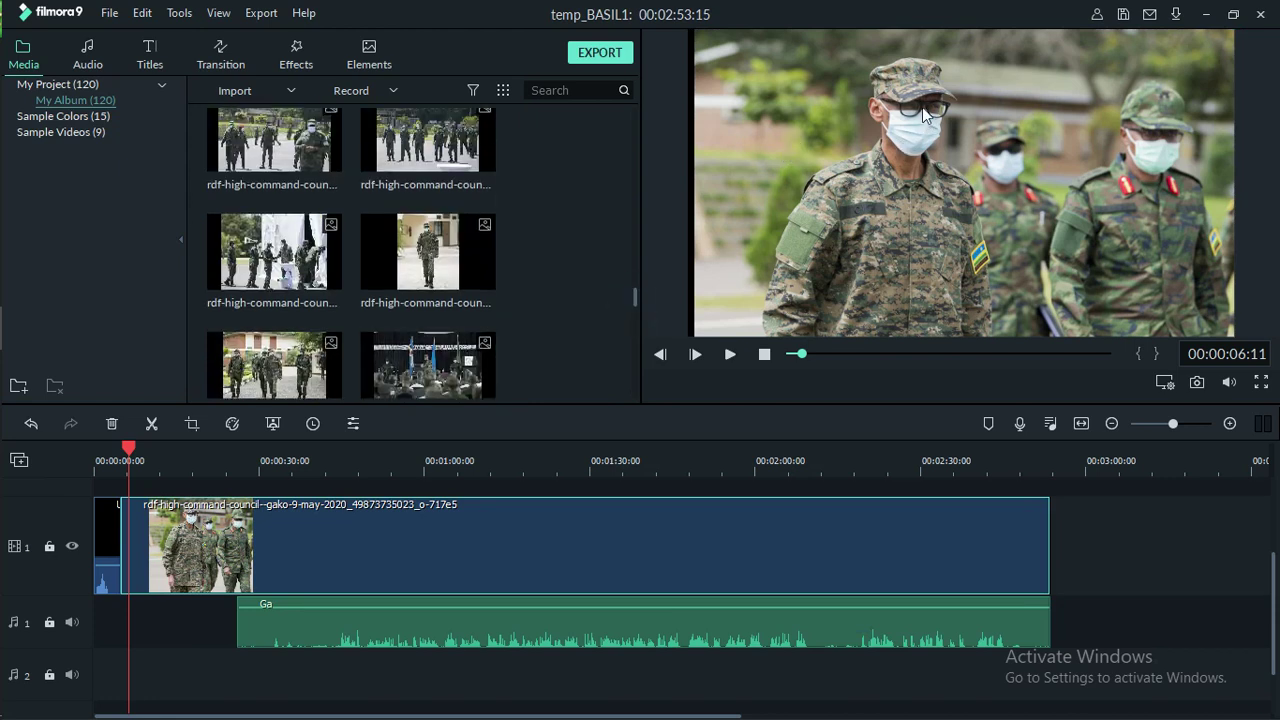
click(710, 185)
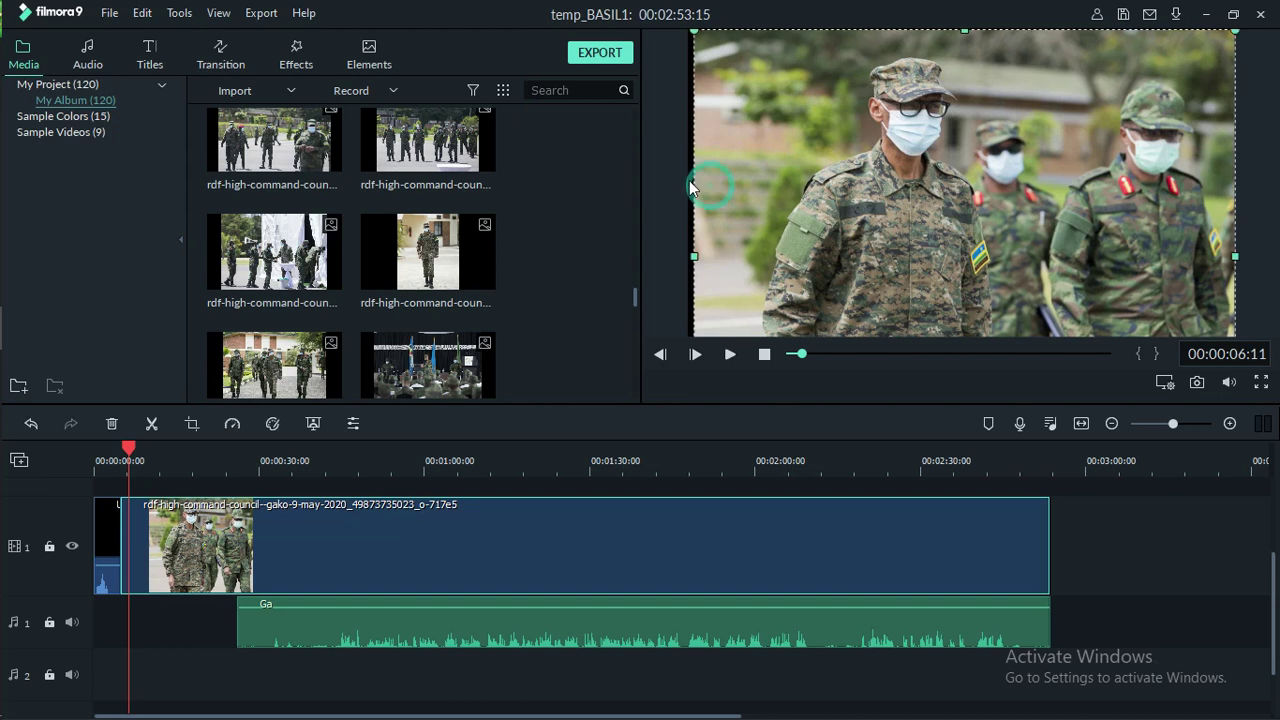
double_click(714, 184)
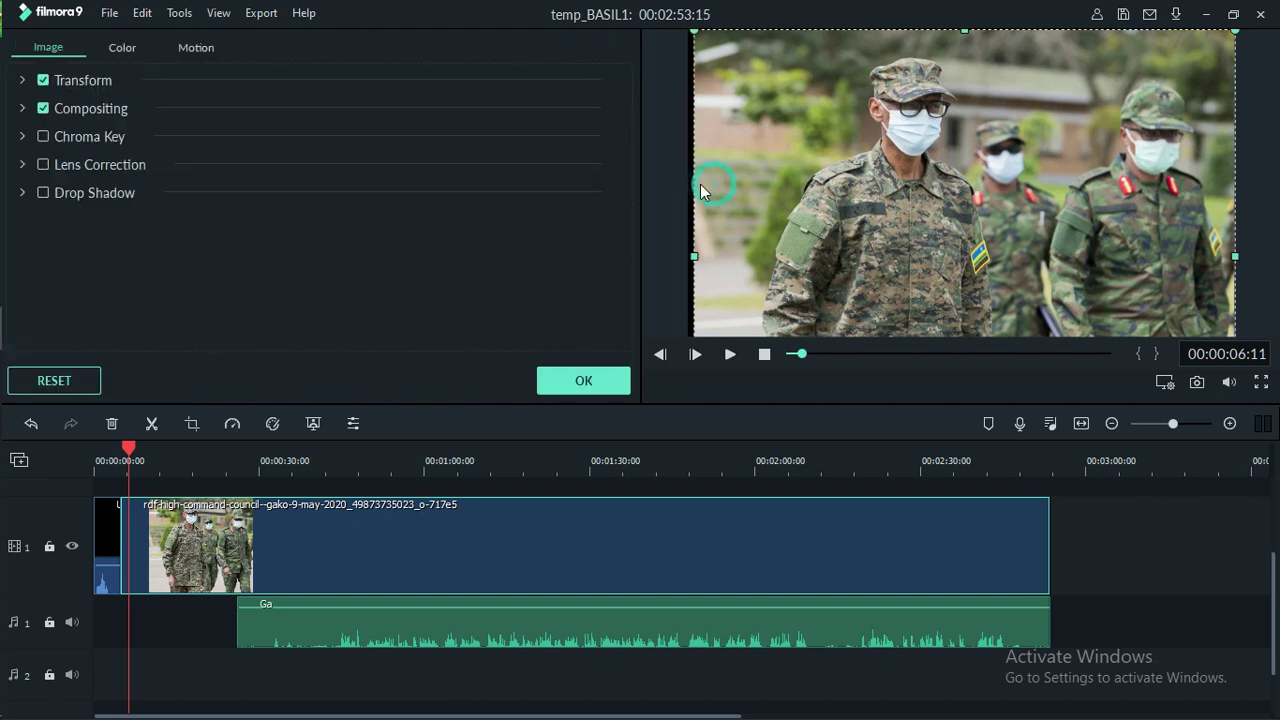
click(587, 381)
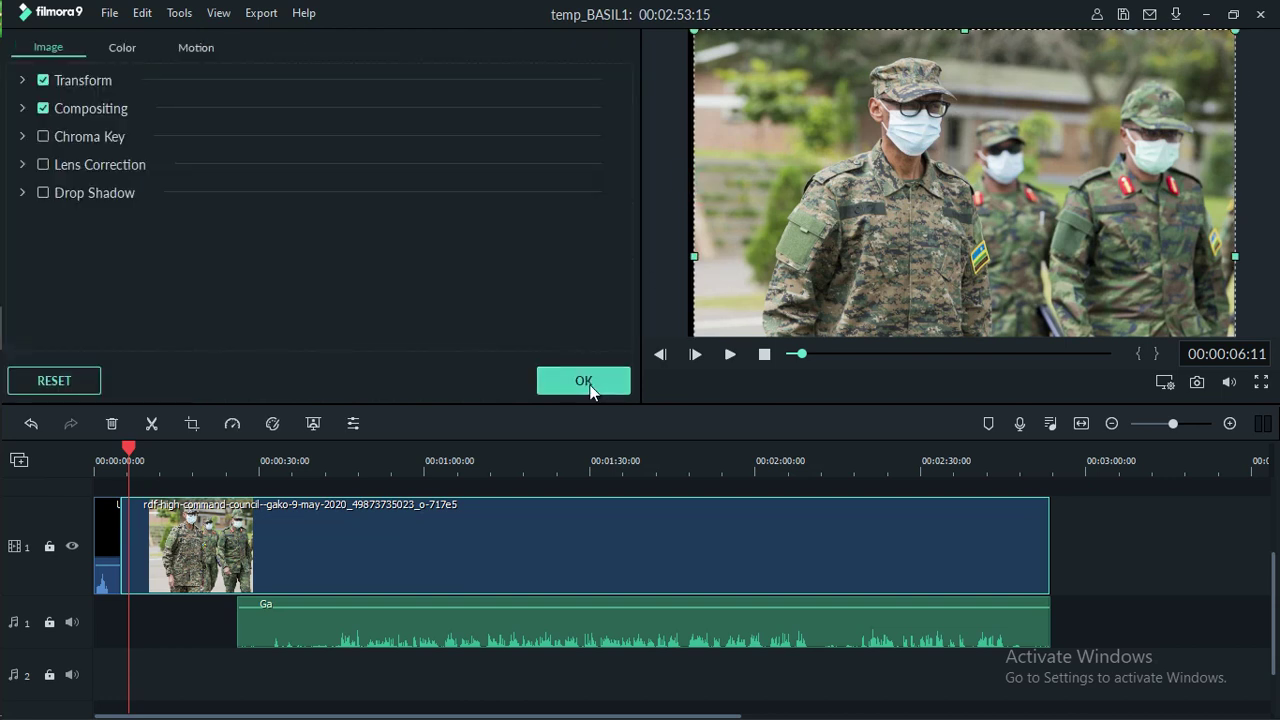
double_click(753, 144)
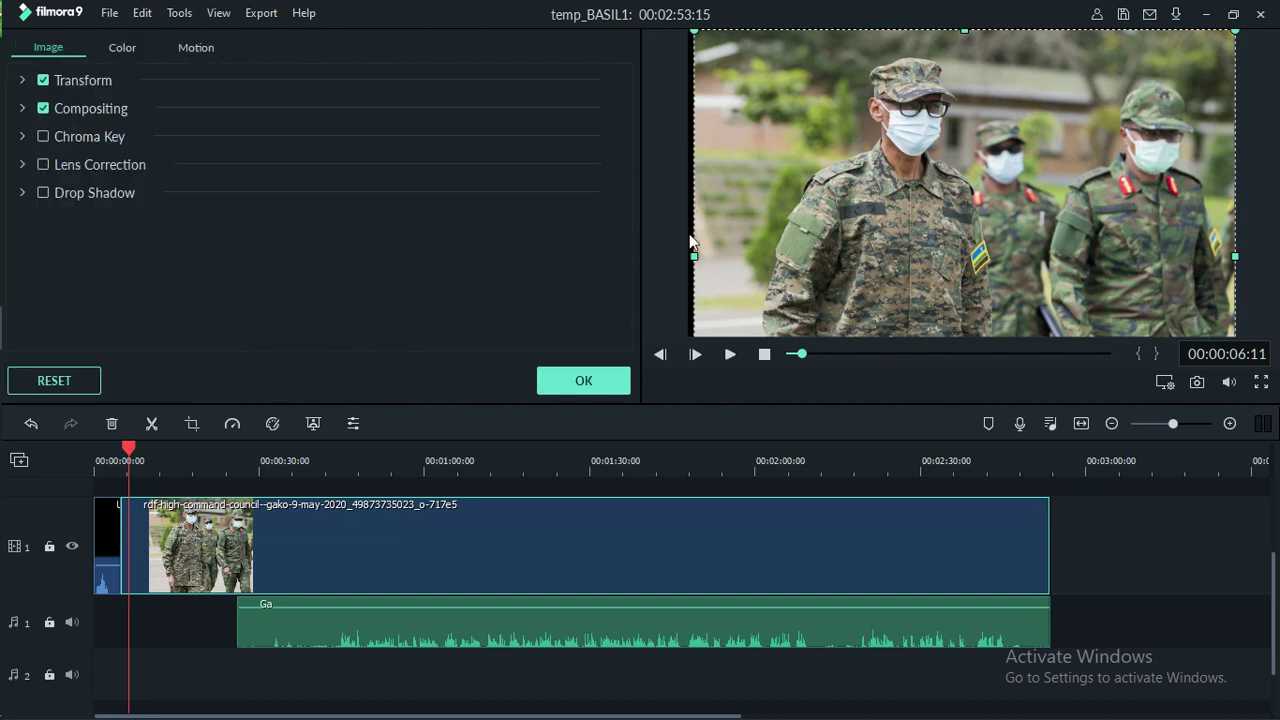
drag(693, 259, 686, 257)
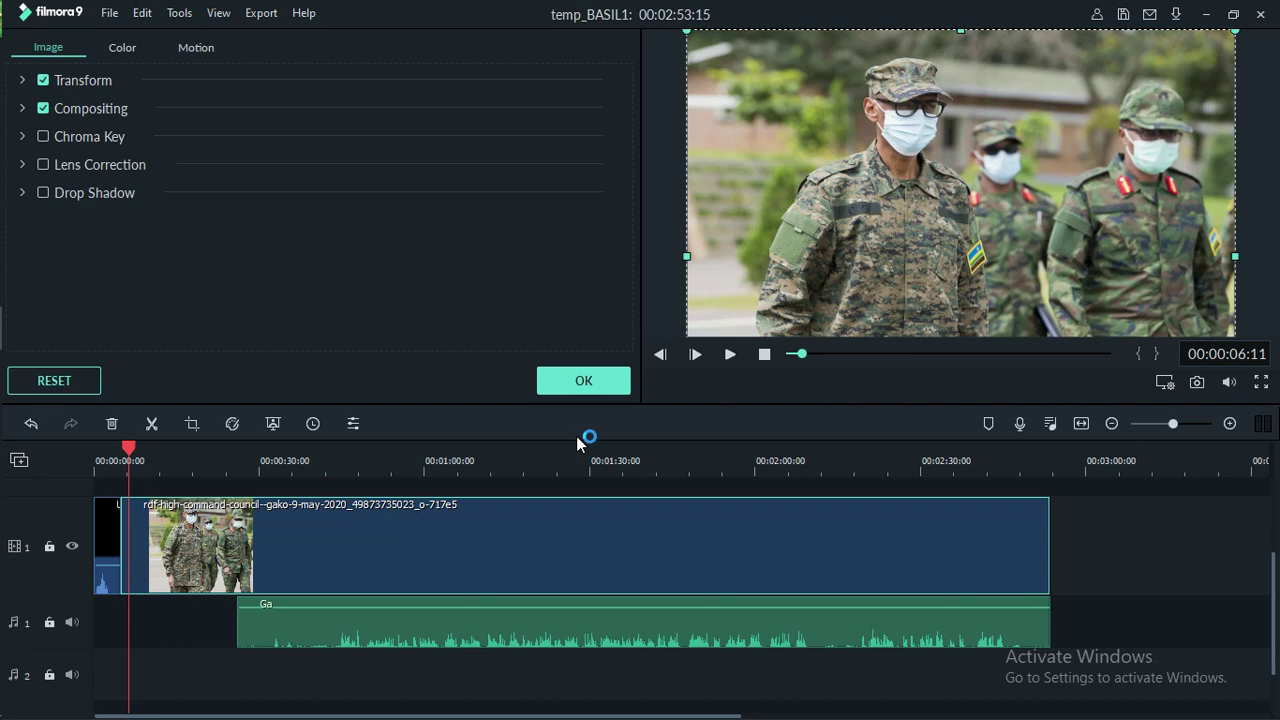
click(585, 381)
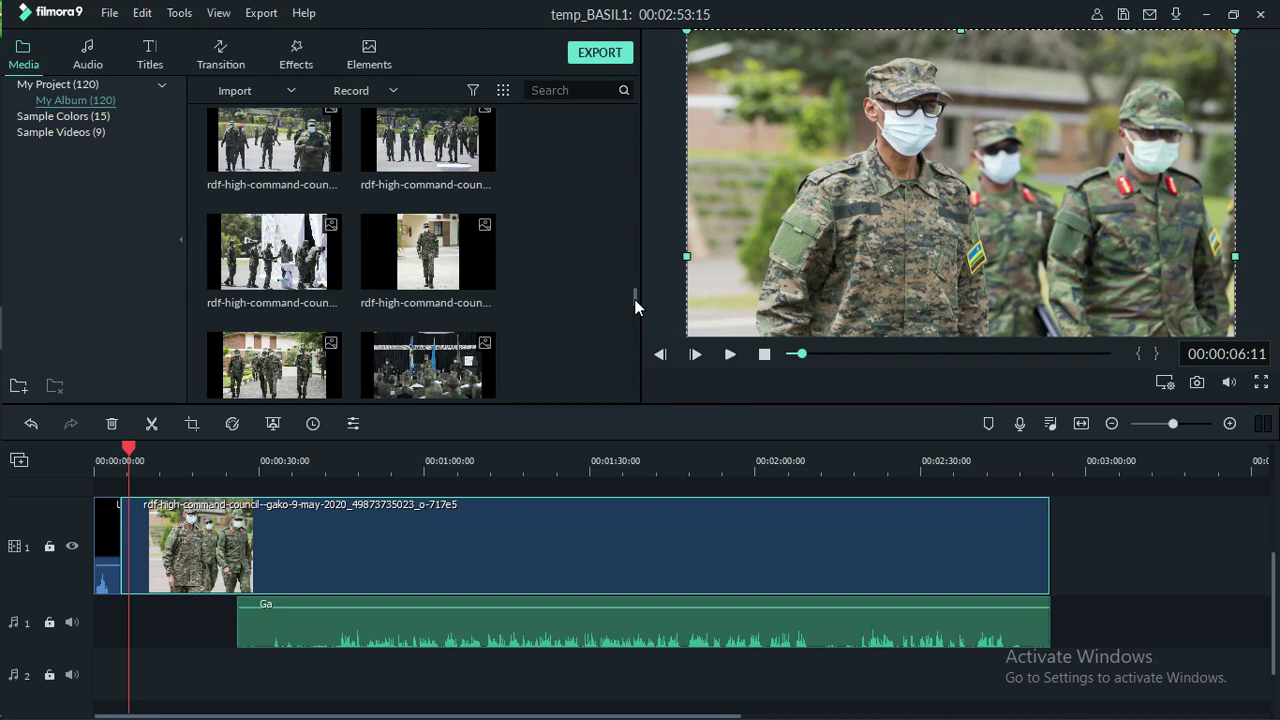
Step: Find the red play-button image named icon in the media library and place it at the start of video track 2
drag(634, 299, 633, 266)
scroll(634, 290, up, 1)
drag(633, 263, 632, 250)
scroll(632, 258, up, 2)
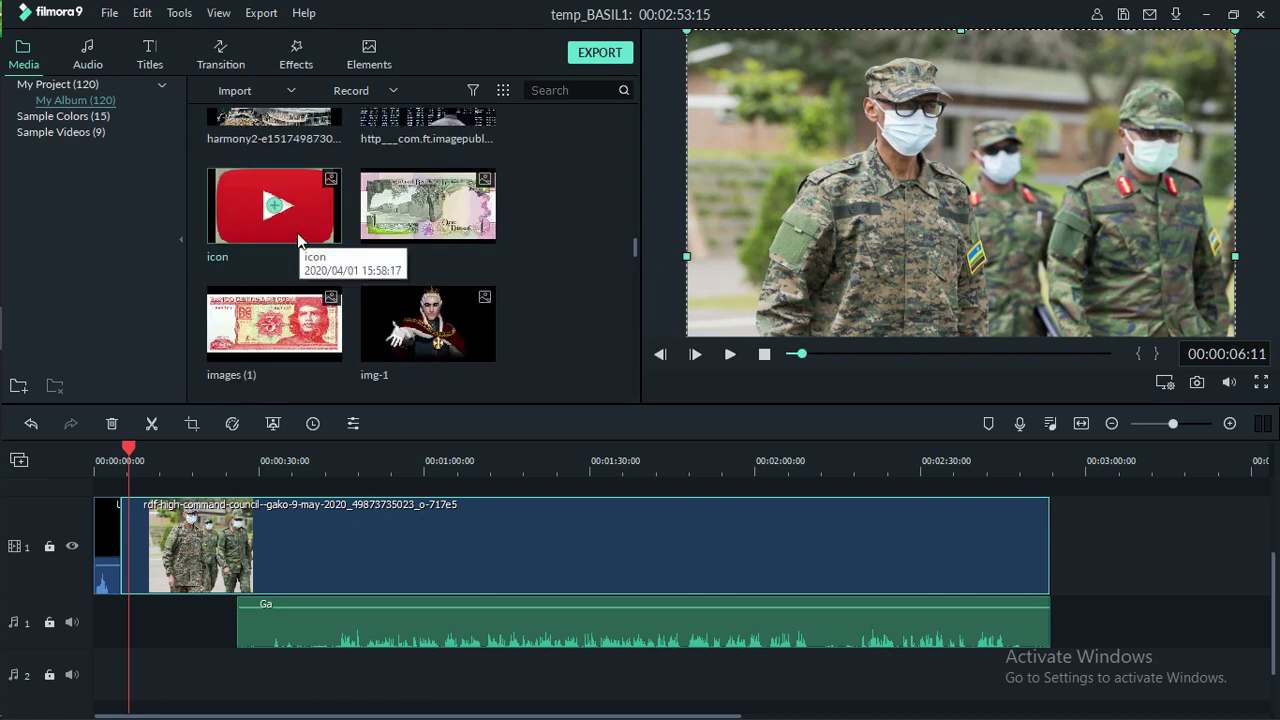
drag(297, 232, 107, 538)
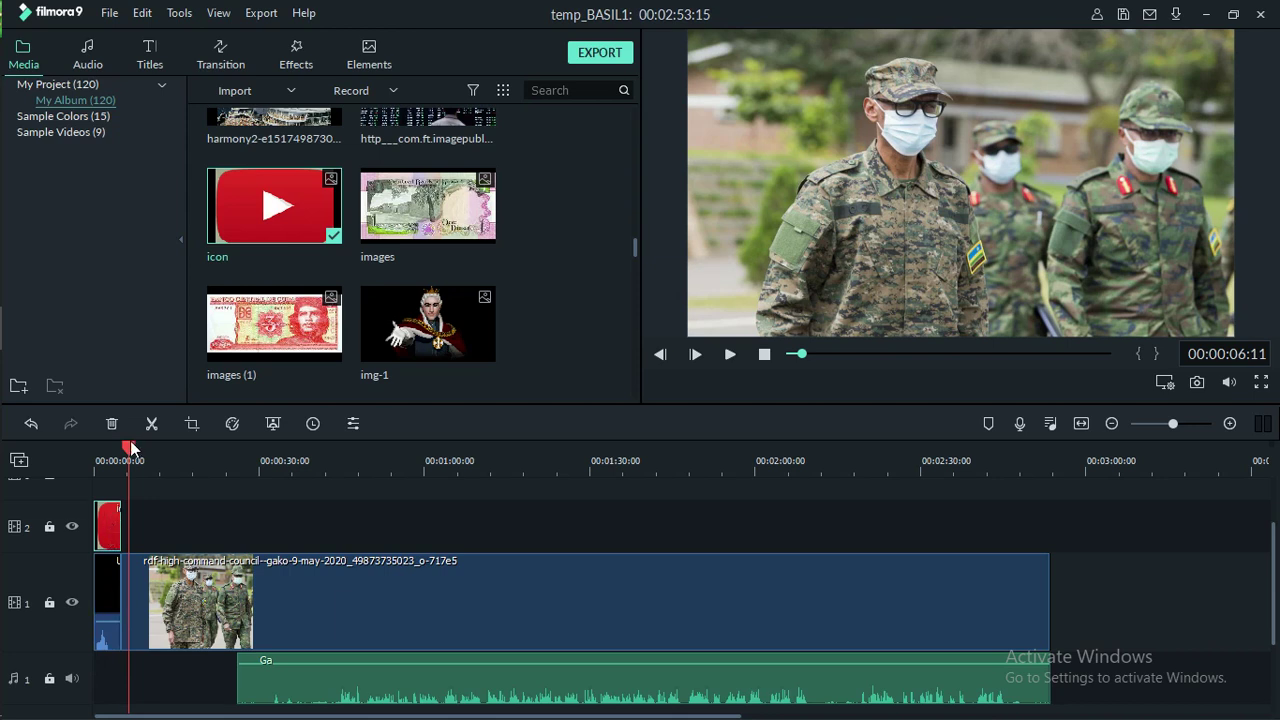
Step: Move the playhead to 00:00:00:21 and shrink the icon image to a small overlay in the frame's upper-right area
drag(130, 448, 100, 458)
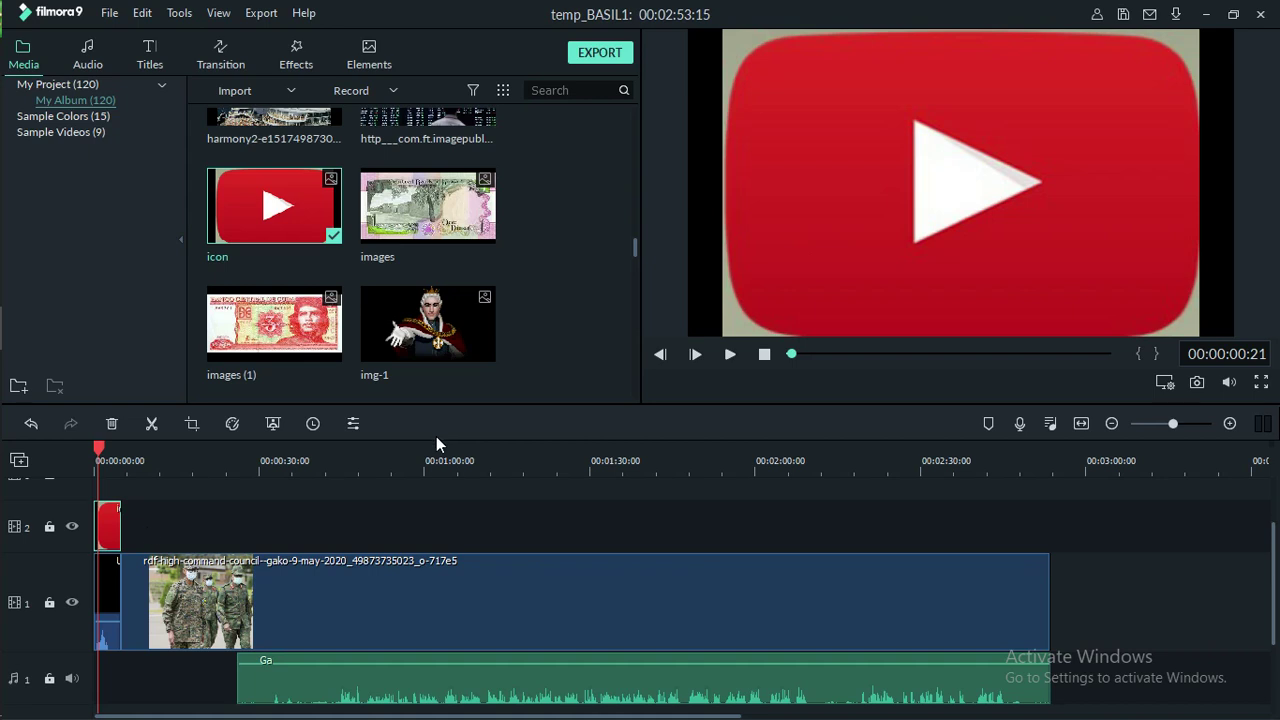
double_click(108, 527)
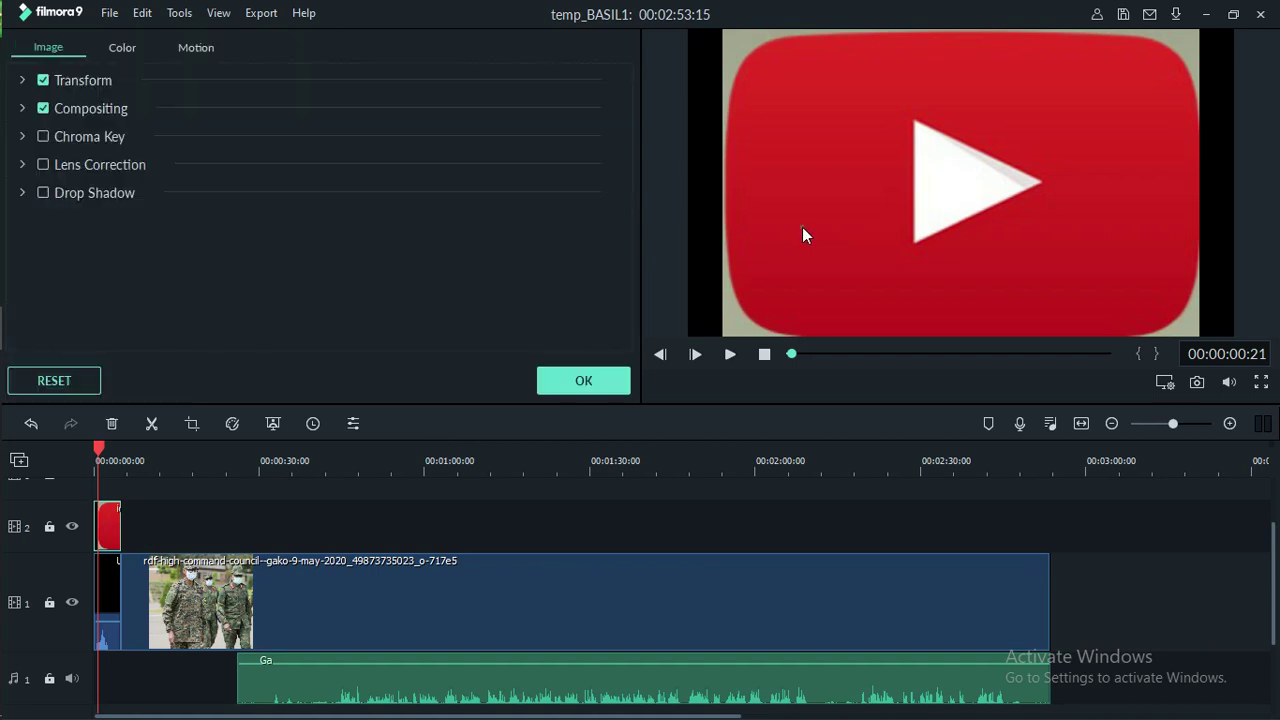
click(802, 228)
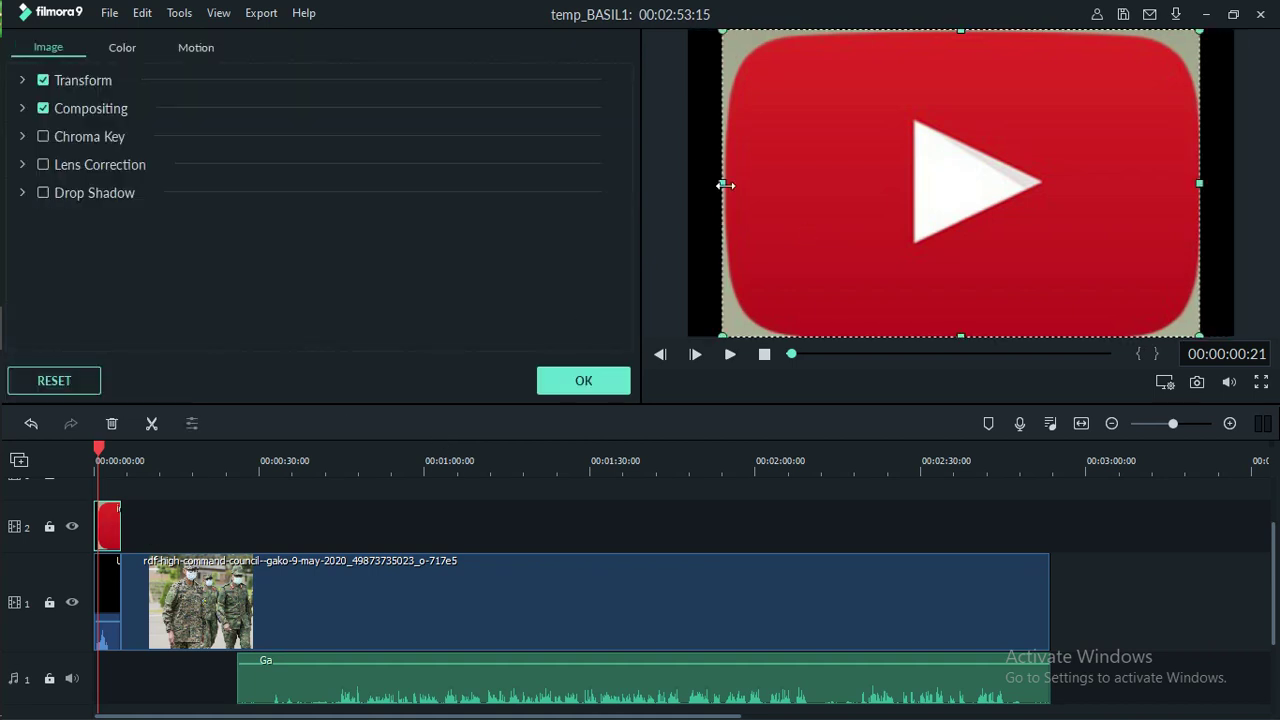
drag(860, 190, 920, 195)
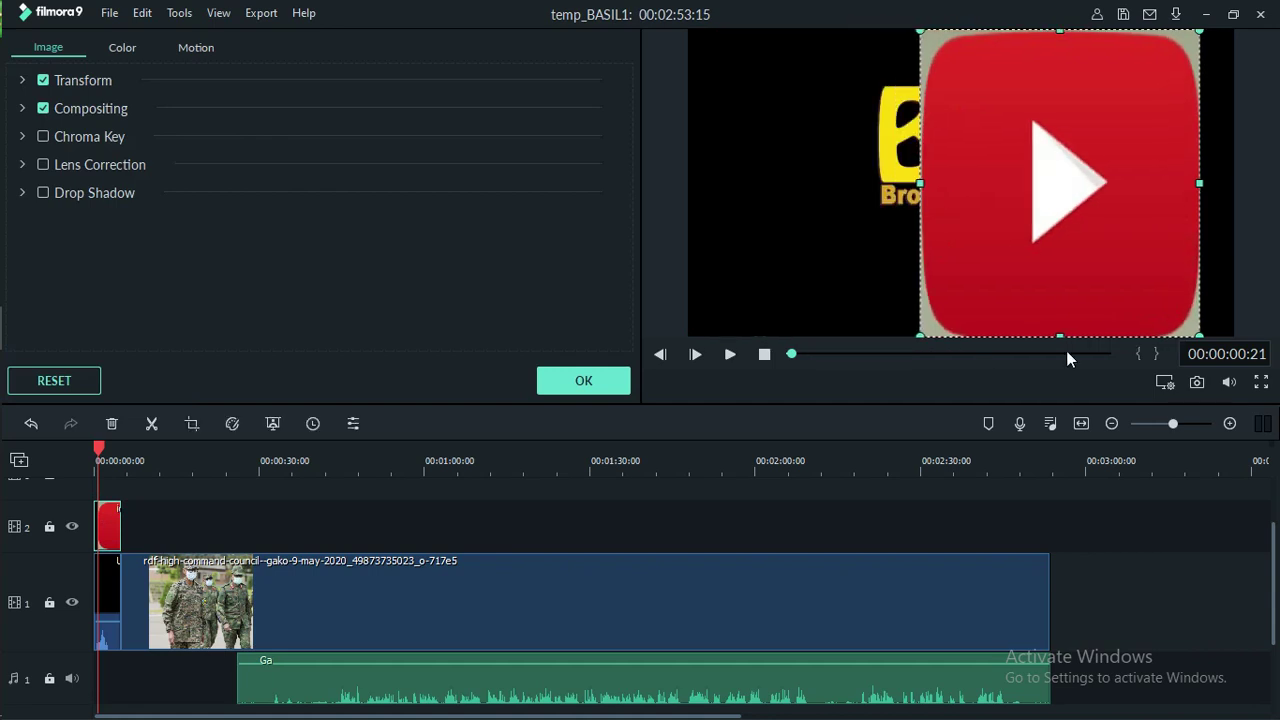
drag(1060, 335, 1062, 258)
drag(1061, 160, 1050, 98)
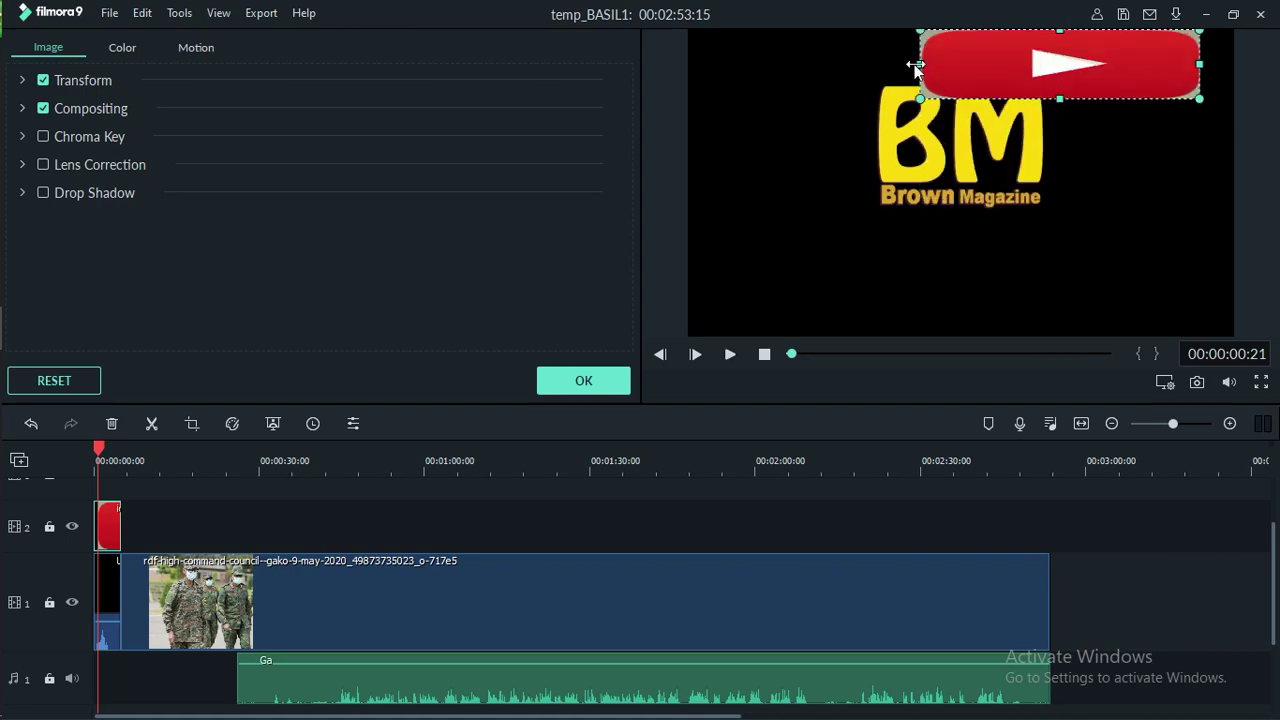
drag(914, 64, 1137, 68)
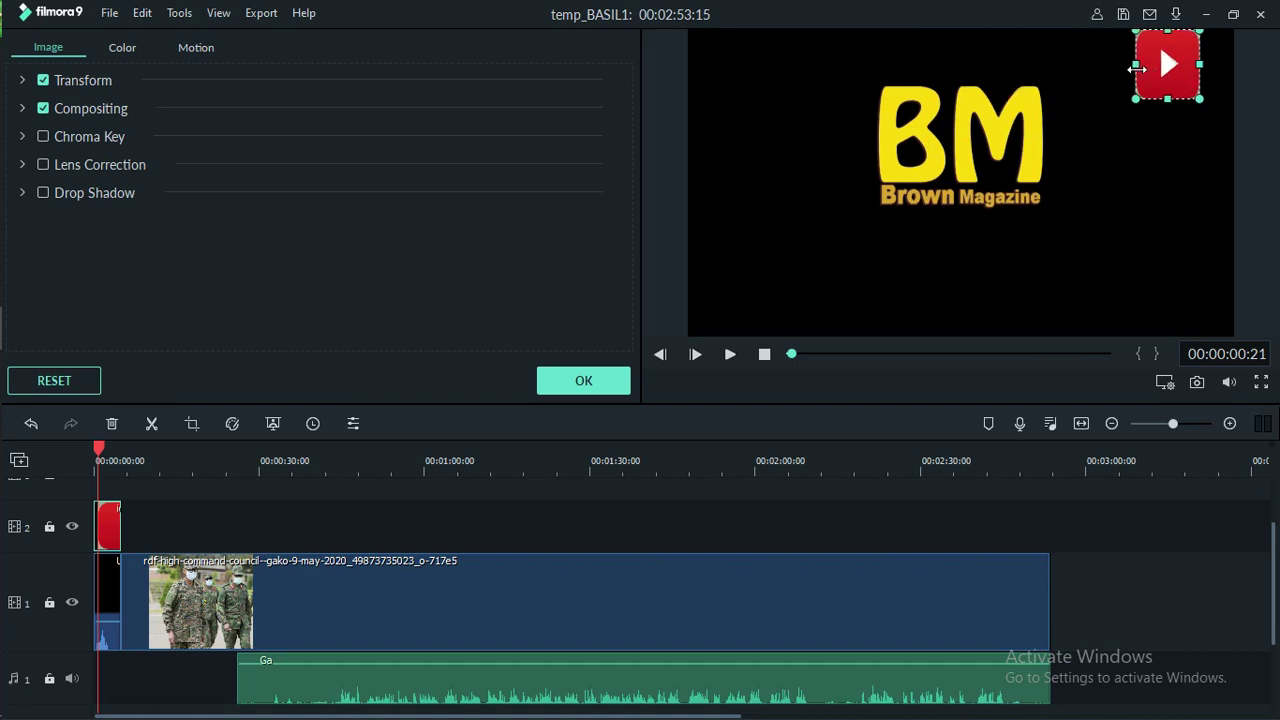
Step: Reduce the icon overlay's height and width further and move it into the frame's upper-right corner
mouse_move(1171, 58)
mouse_down()
mouse_move(1165, 100)
mouse_move(1168, 80)
mouse_up()
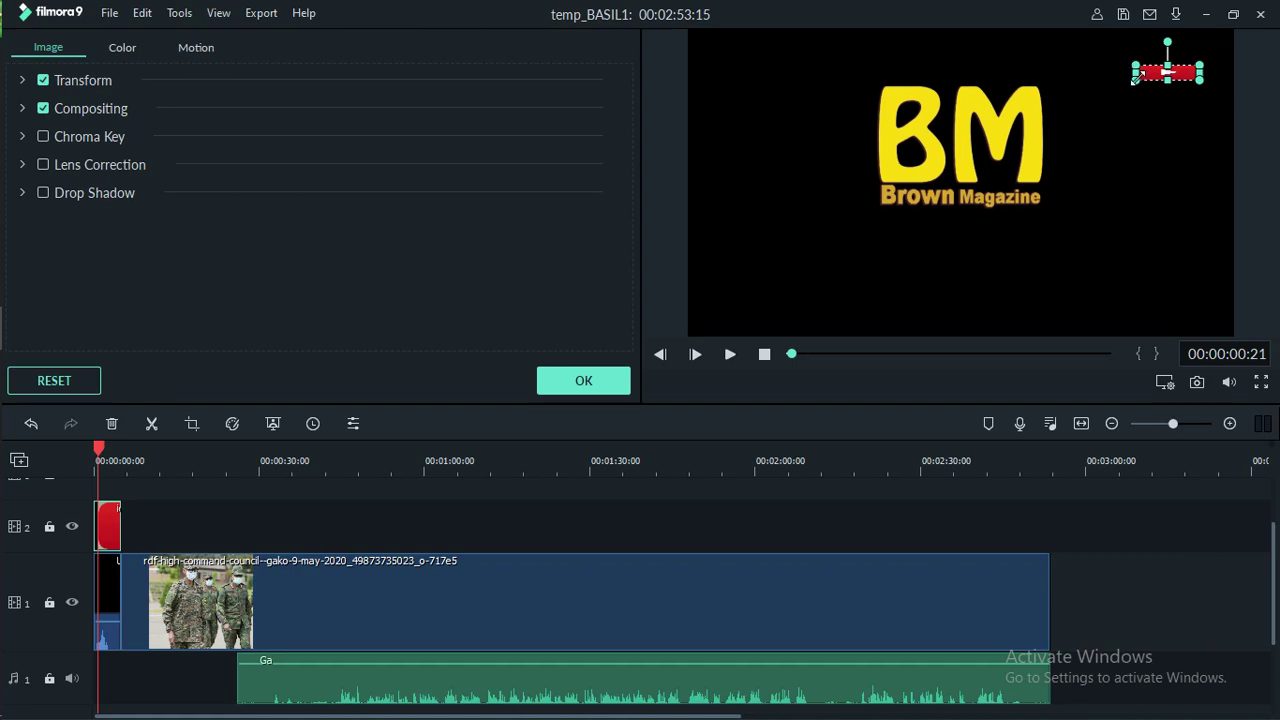
drag(1166, 79, 1166, 88)
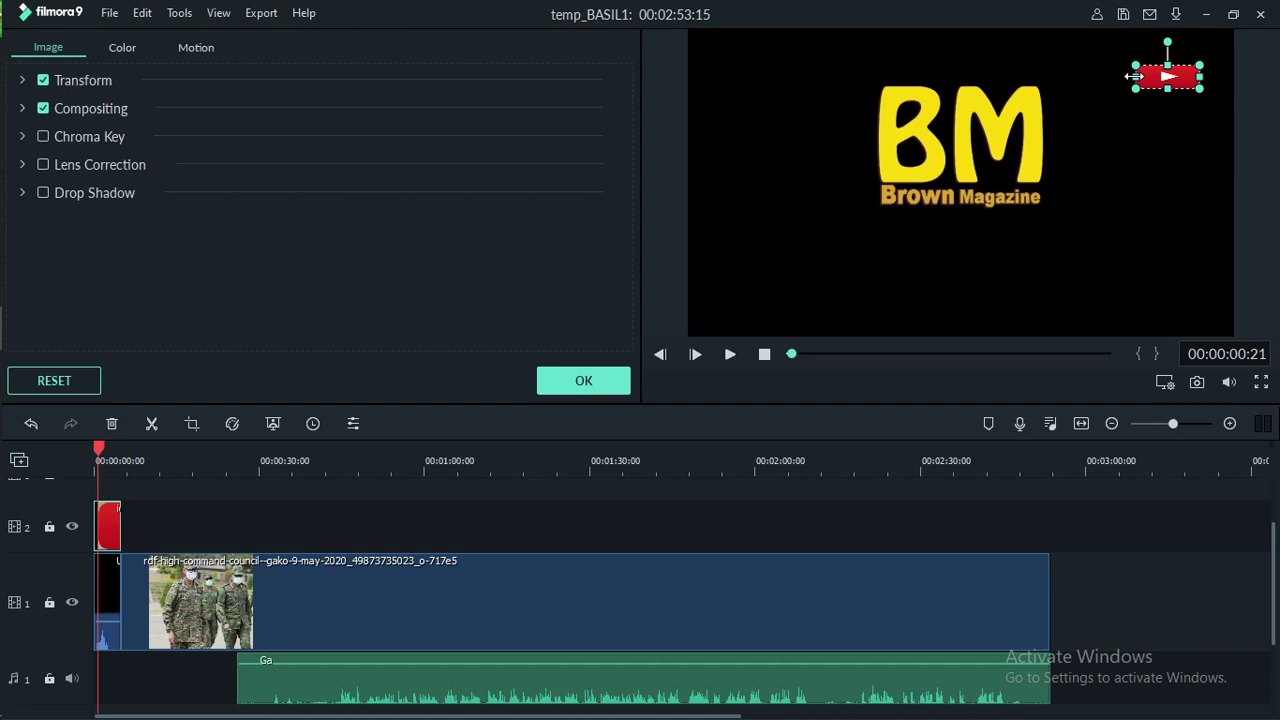
drag(1134, 75, 1183, 80)
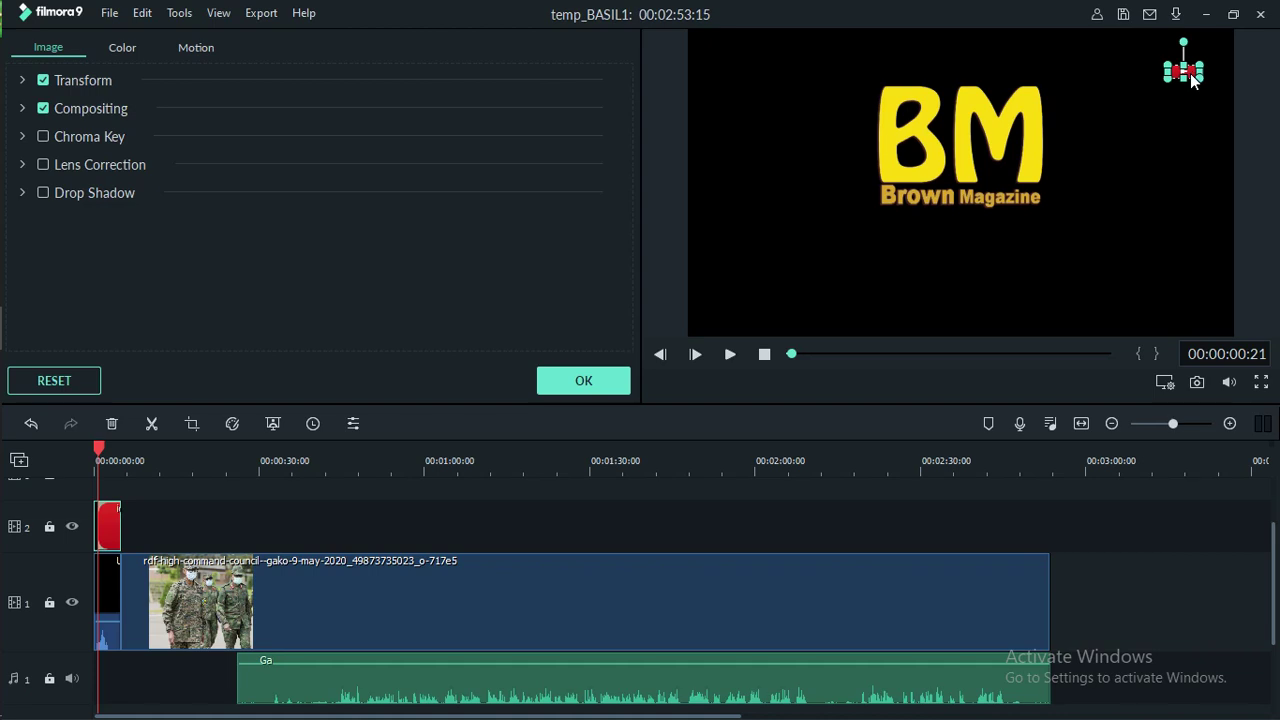
drag(1193, 80, 1208, 50)
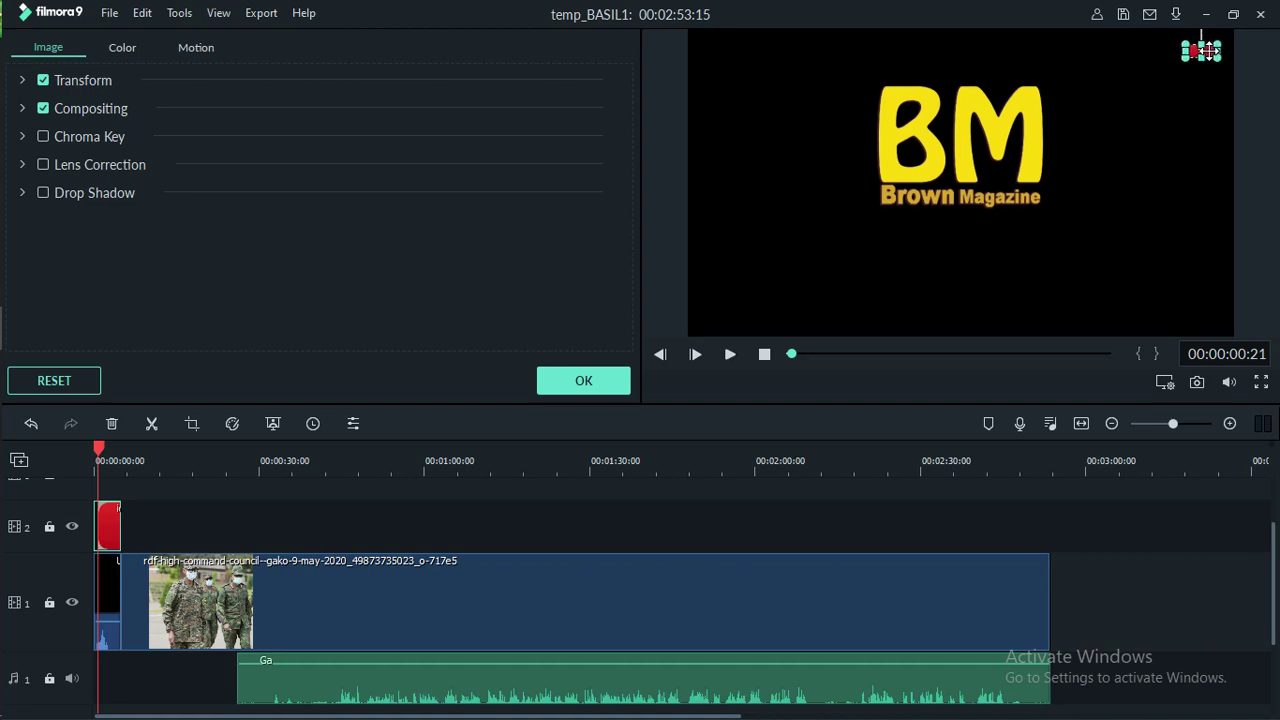
Step: Confirm the icon's image edits and add the Subtitle 3 title on video track 3 at the start of the timeline
click(575, 381)
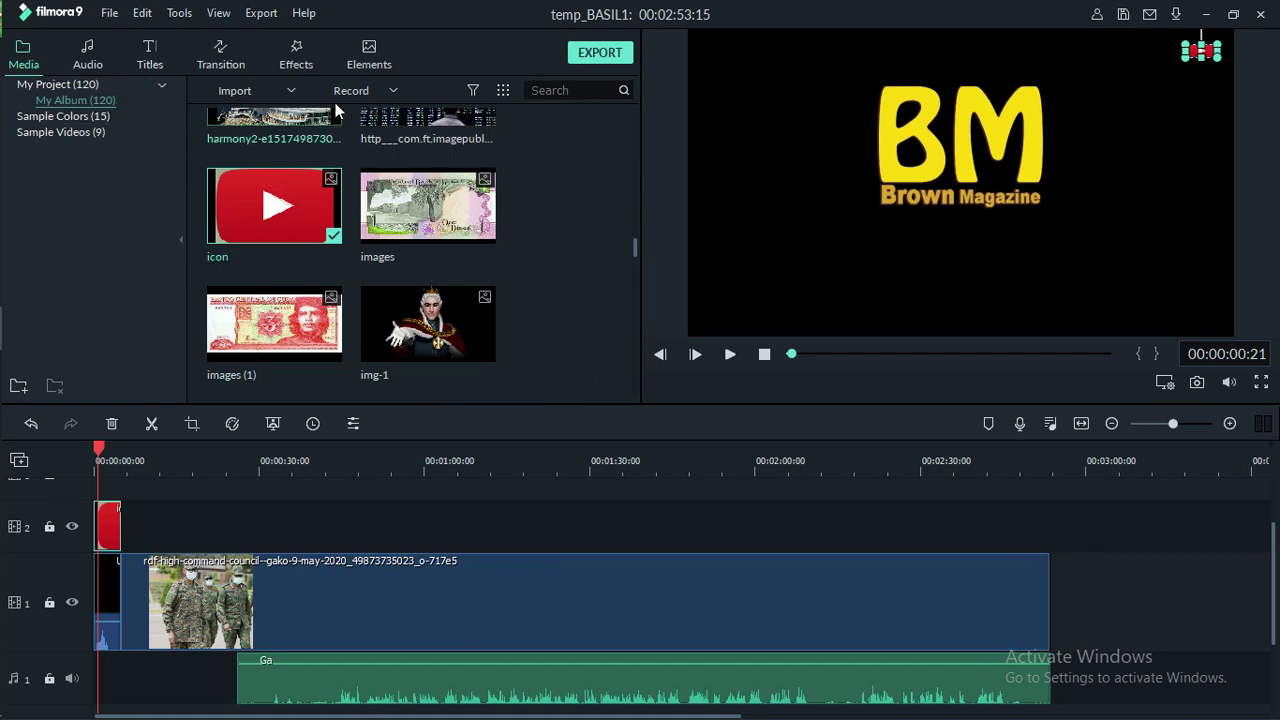
click(148, 66)
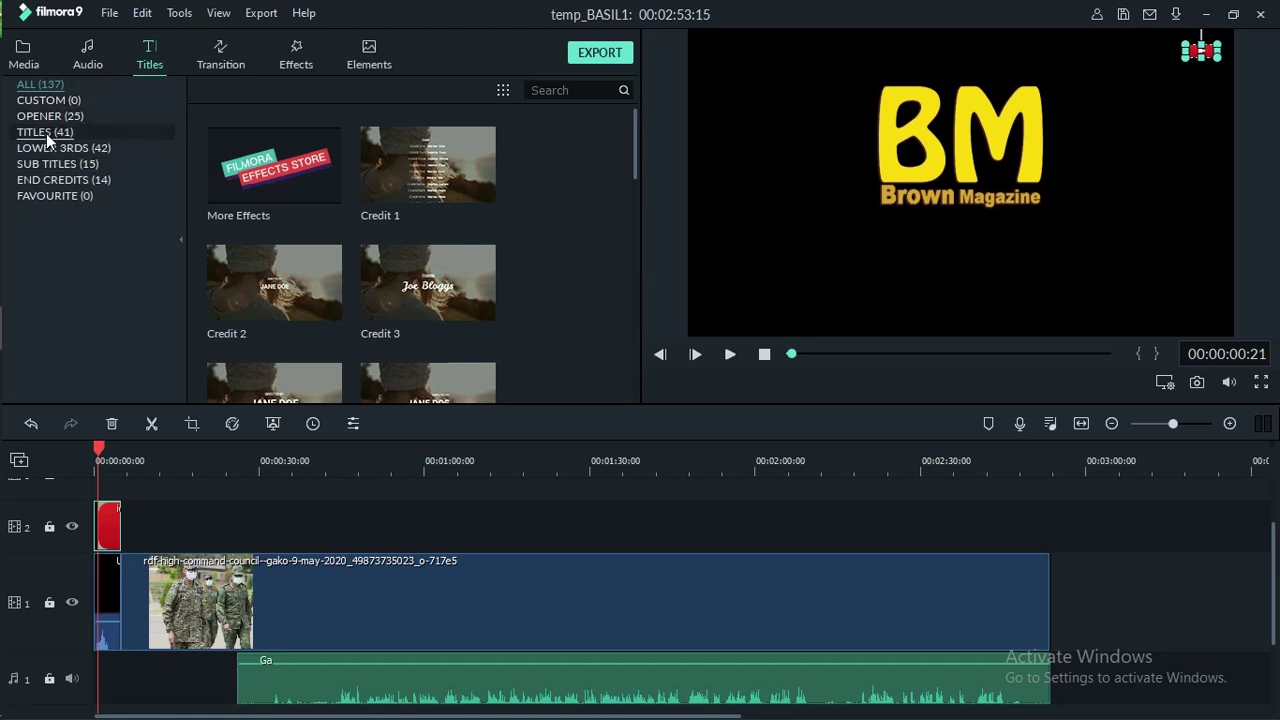
click(44, 164)
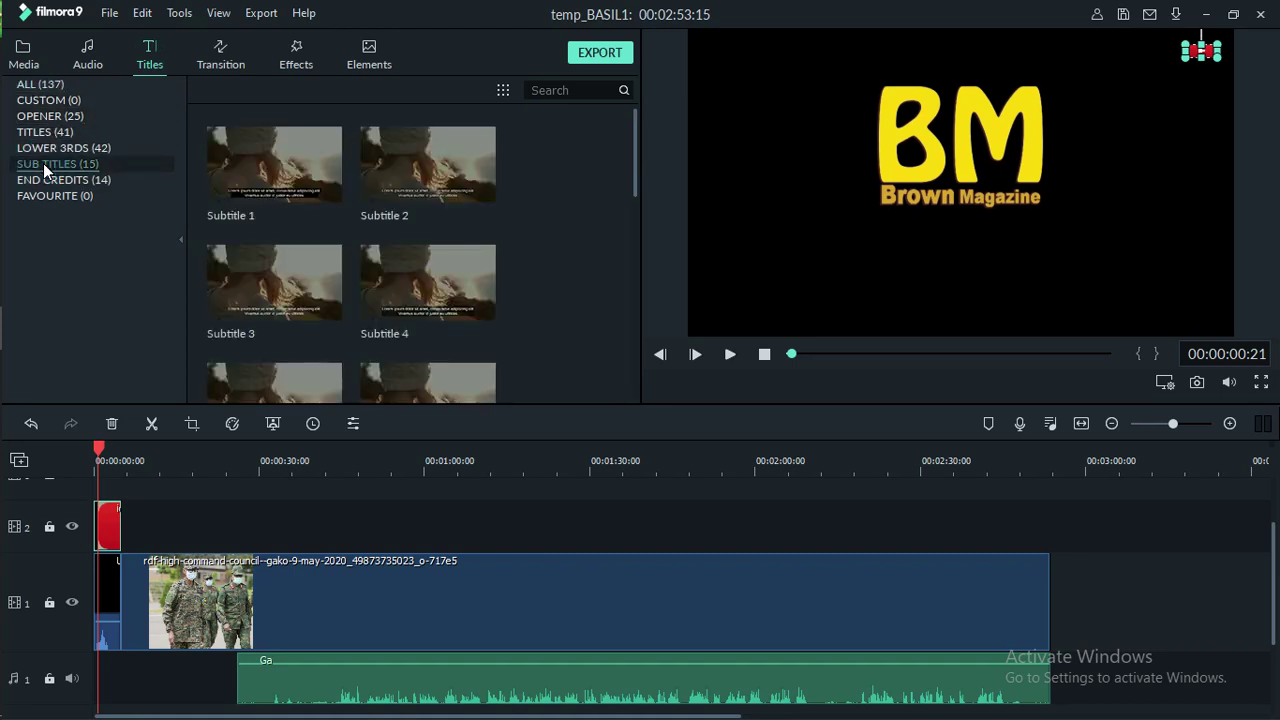
drag(228, 294, 91, 551)
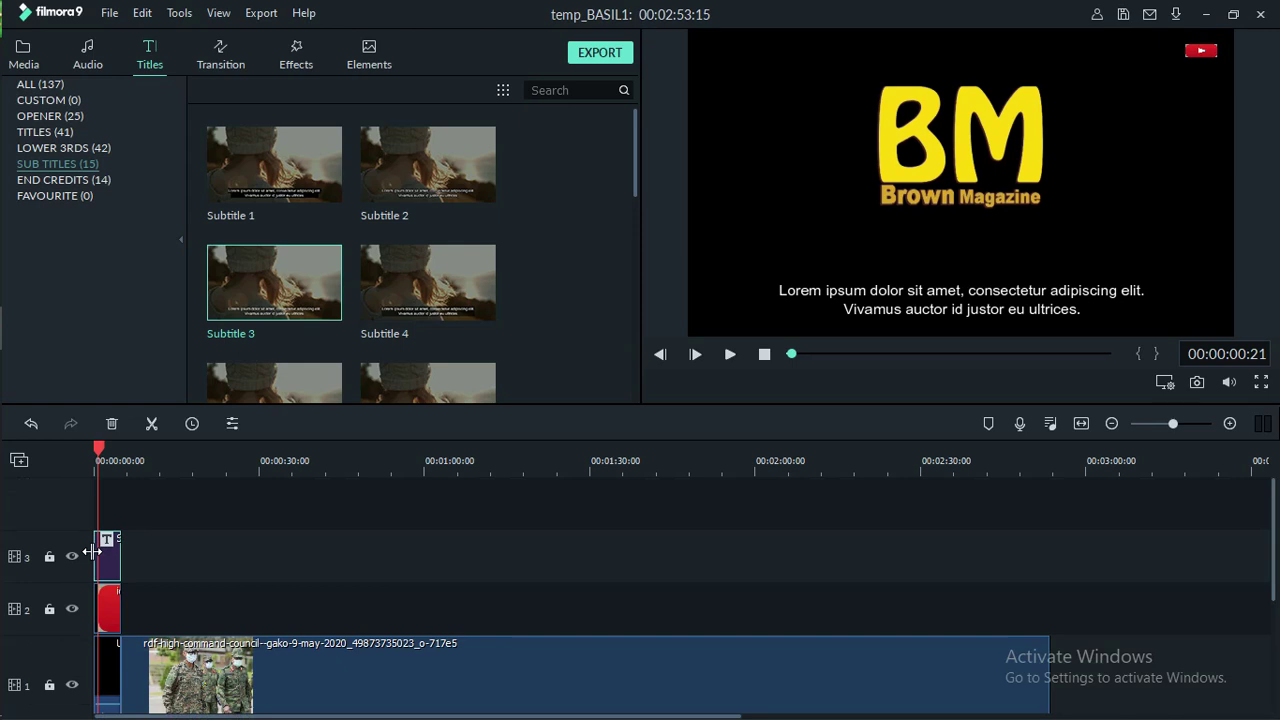
drag(113, 568, 139, 586)
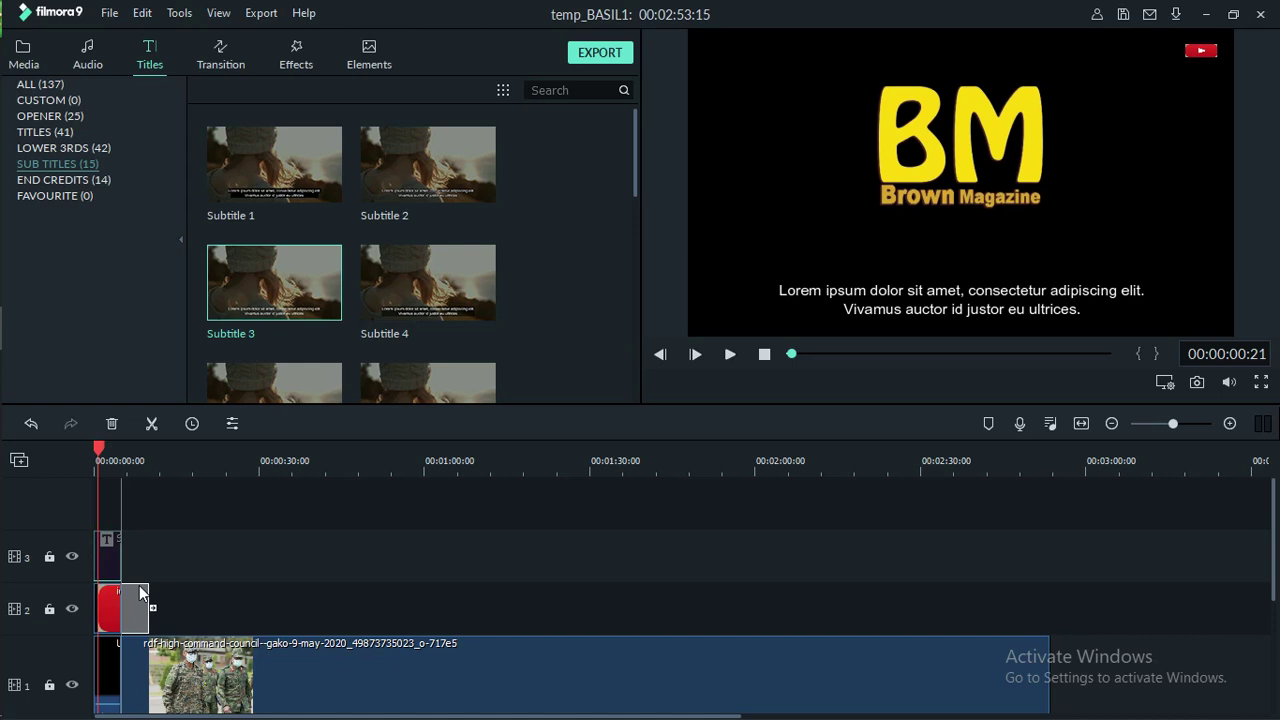
drag(140, 592, 105, 540)
click(115, 545)
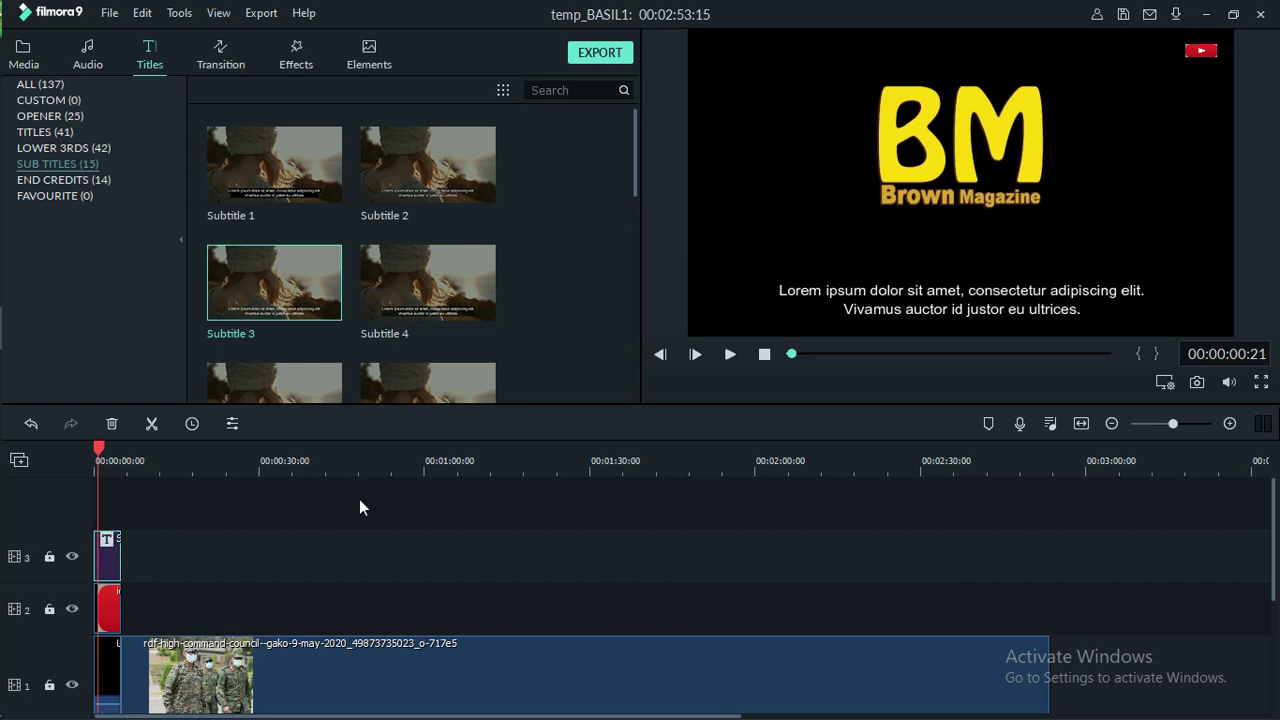
Step: Open the Subtitle 3 text for editing and replace its first line with BROWN
double_click(773, 321)
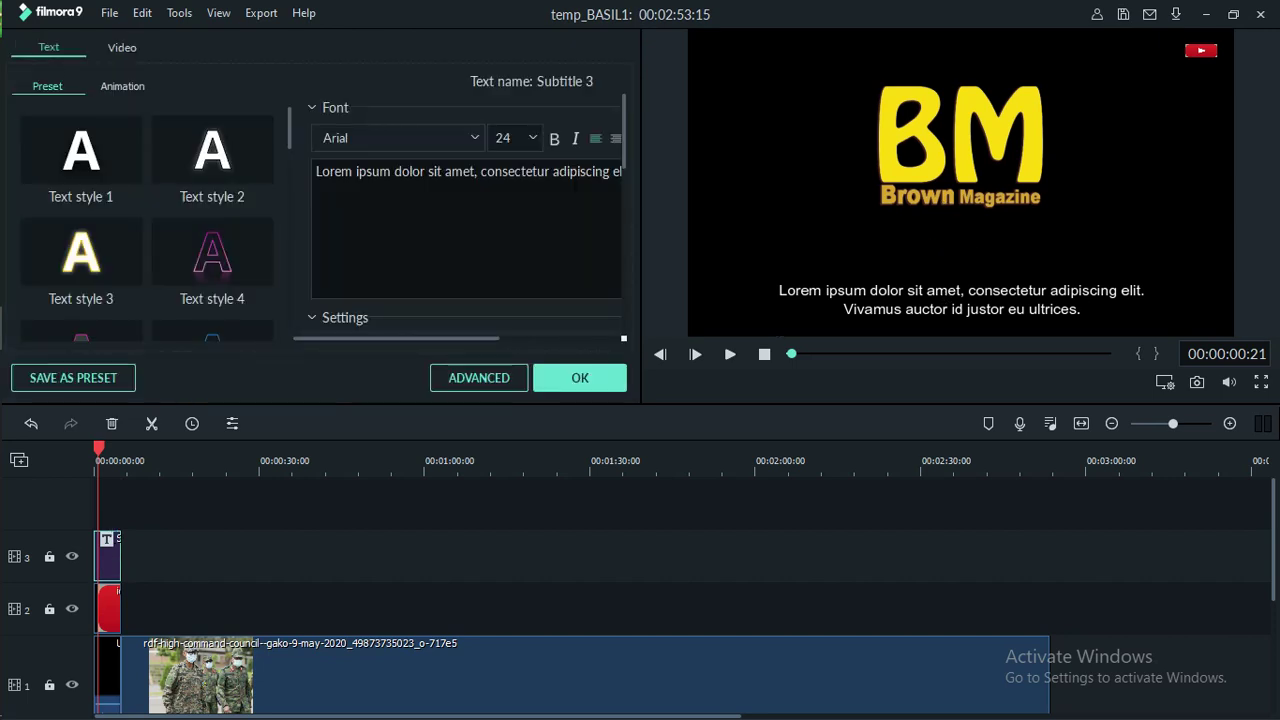
click(603, 177)
double_click(603, 172)
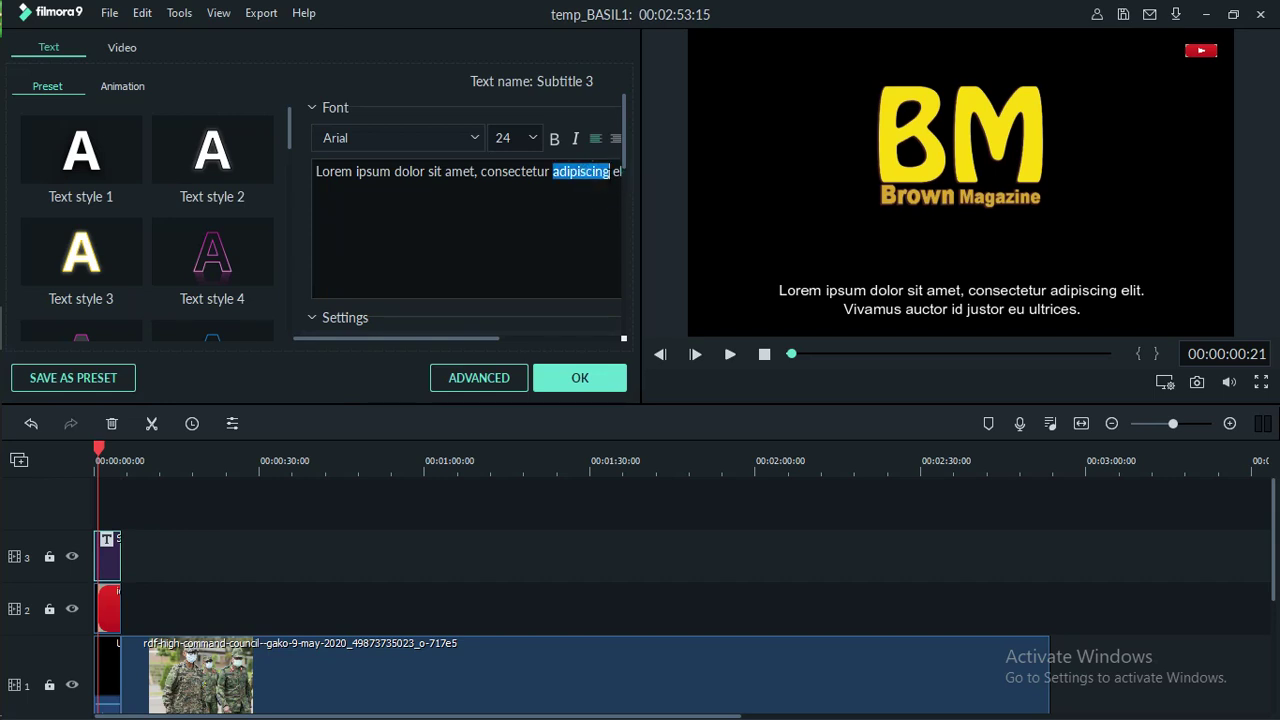
key(BackSpace)
key(BackSpace)
key(BackSpace)
key(BackSpace)
key(BackSpace)
key(BackSpace)
key(BackSpace)
key(BackSpace)
key(BackSpace)
key(BackSpace)
key(BackSpace)
key(BackSpace)
key(BackSpace)
key(BackSpace)
key(BackSpace)
key(BackSpace)
key(BackSpace)
key(BackSpace)
key(BackSpace)
key(BackSpace)
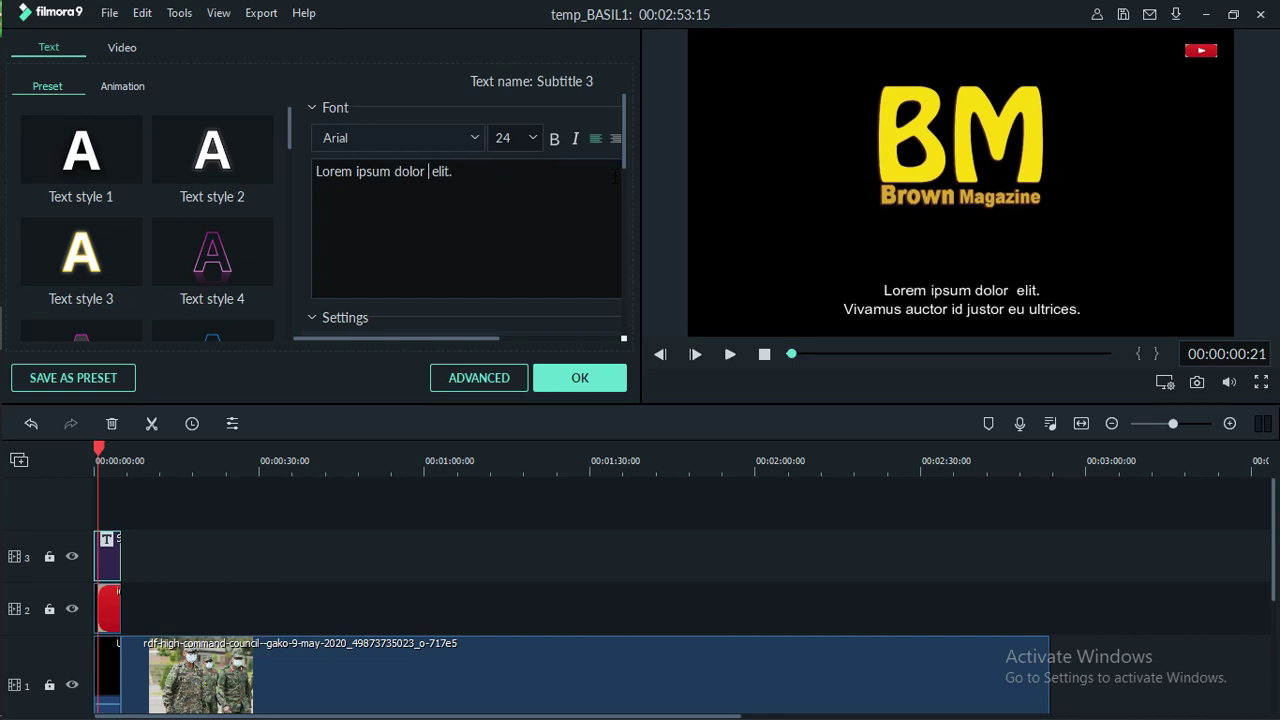
click(480, 174)
key(BackSpace)
key(BackSpace)
key(BackSpace)
key(BackSpace)
key(BackSpace)
key(BackSpace)
key(BackSpace)
key(BackSpace)
key(BackSpace)
key(BackSpace)
key(BackSpace)
key(BackSpace)
key(BackSpace)
key(BackSpace)
key(BackSpace)
key(BackSpace)
key(BackSpace)
key(BackSpace)
key(BackSpace)
key(BackSpace)
key(BackSpace)
key(BackSpace)
key(BackSpace)
key(BackSpace)
text(bro)
key(BackSpace)
key(BackSpace)
key(BackSpace)
text(BROWN)
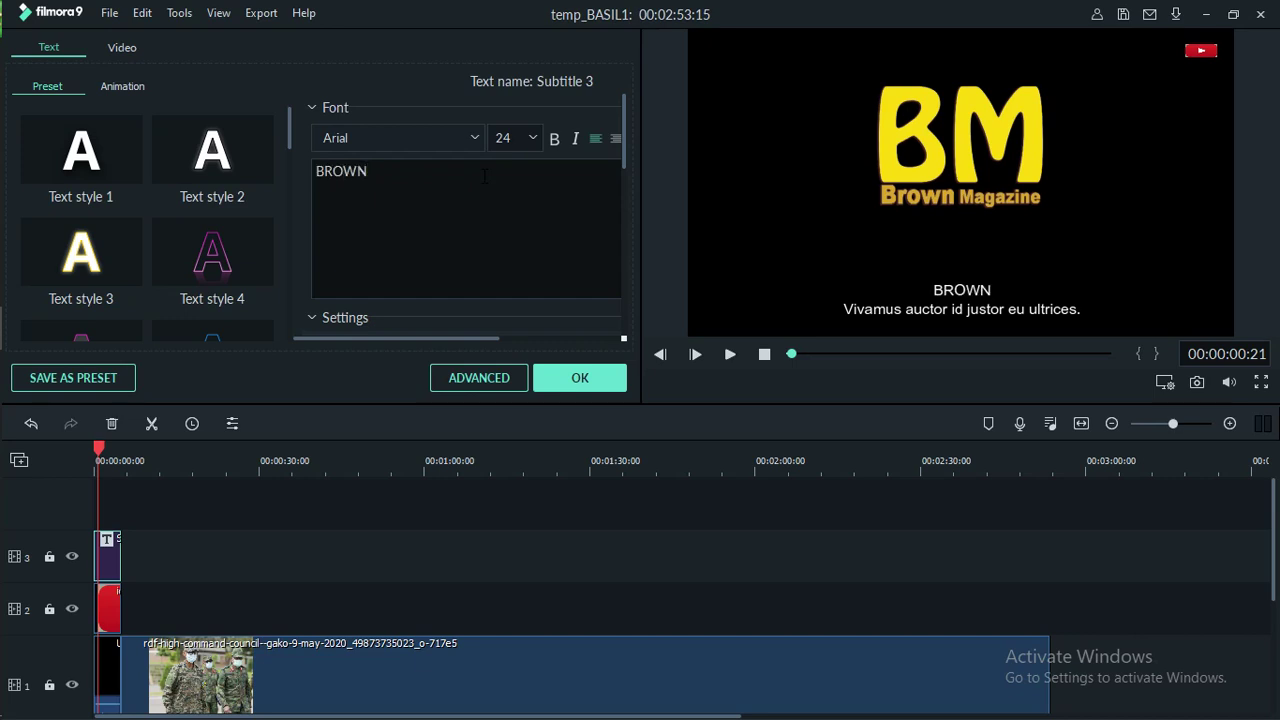
Step: Play back the Places - Bloome music with the video and open the audio settings of the music's opening segment
click(177, 598)
key(space)
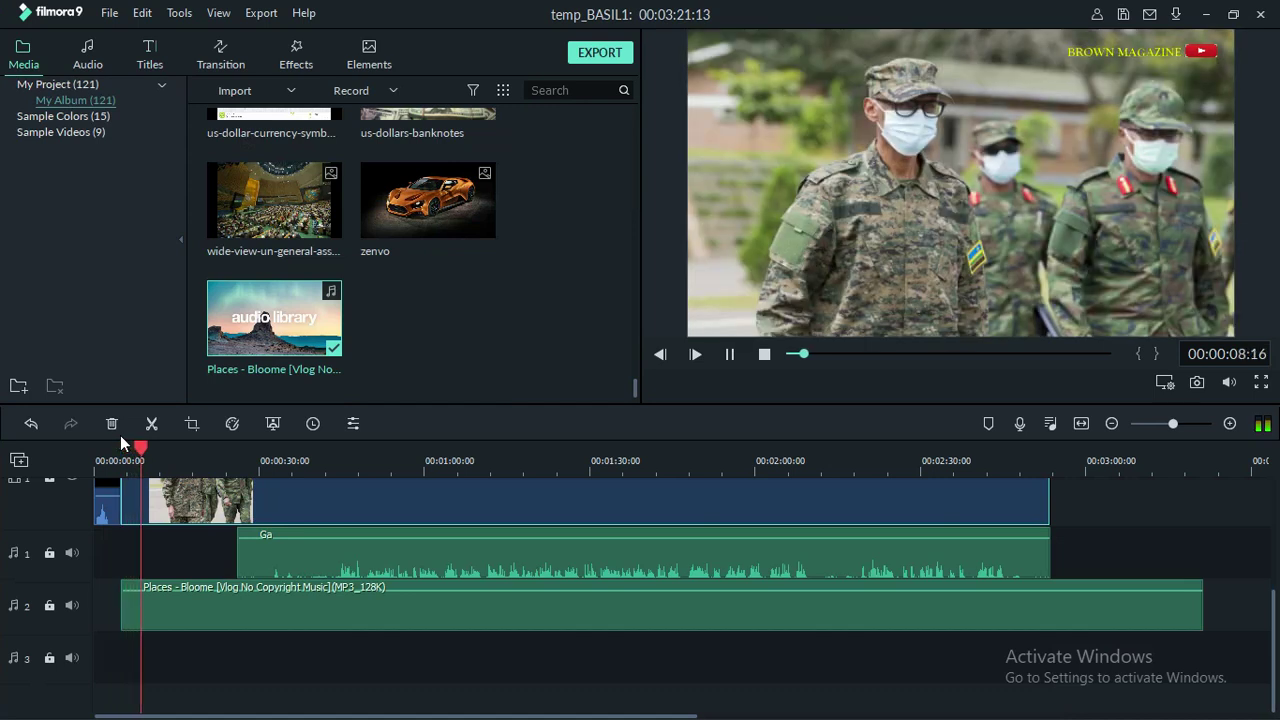
double_click(143, 594)
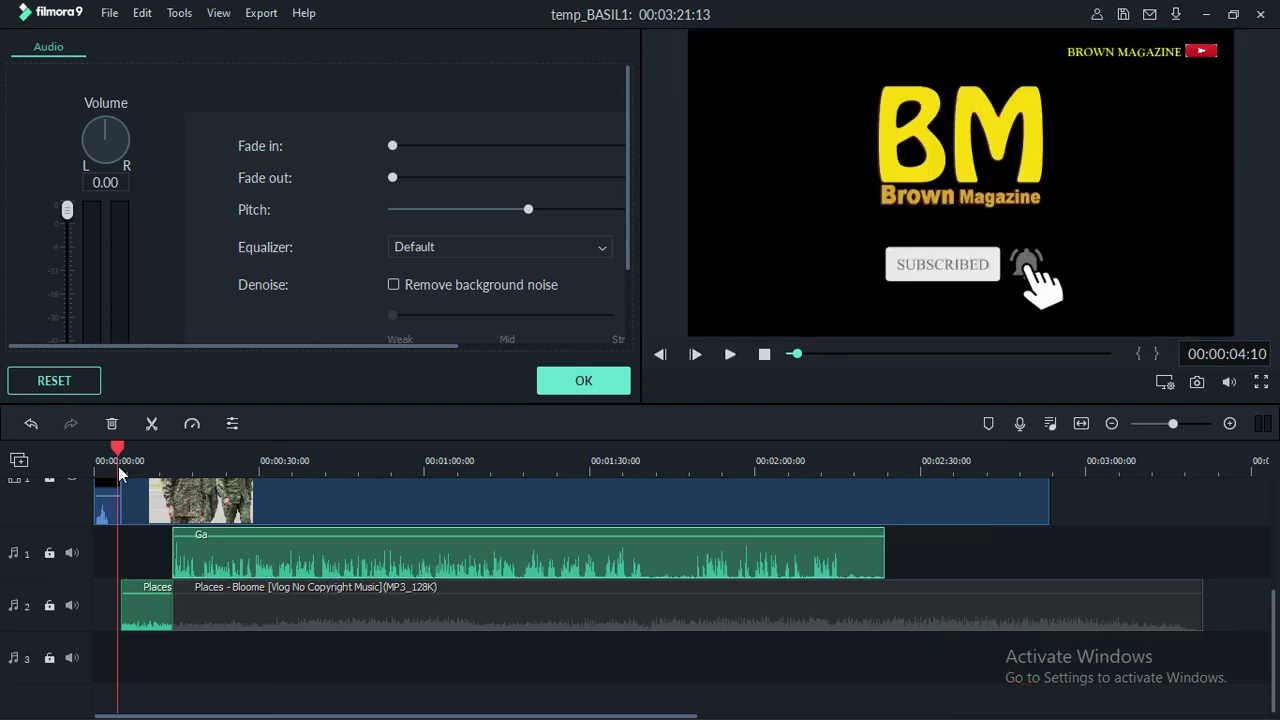
key(space)
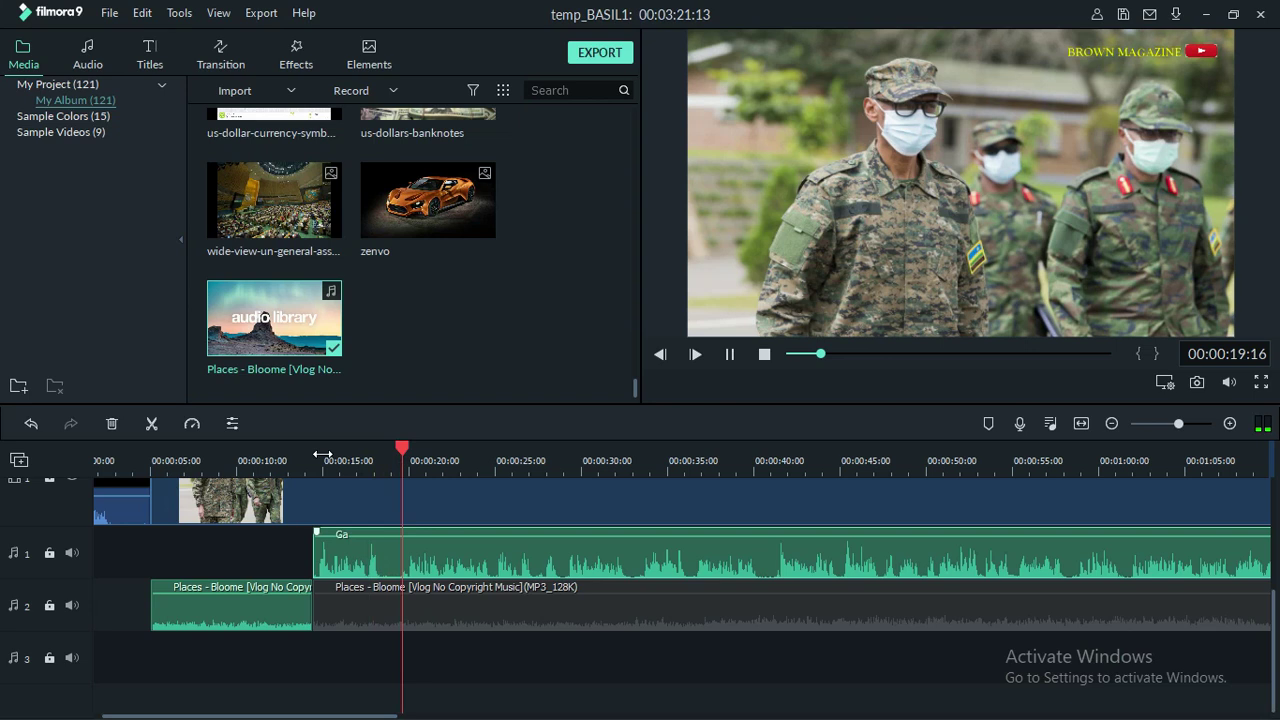
Step: Replay the beginning of the Ga audio to find the cut point and split the clip at about 00:00:19
click(313, 457)
key(space)
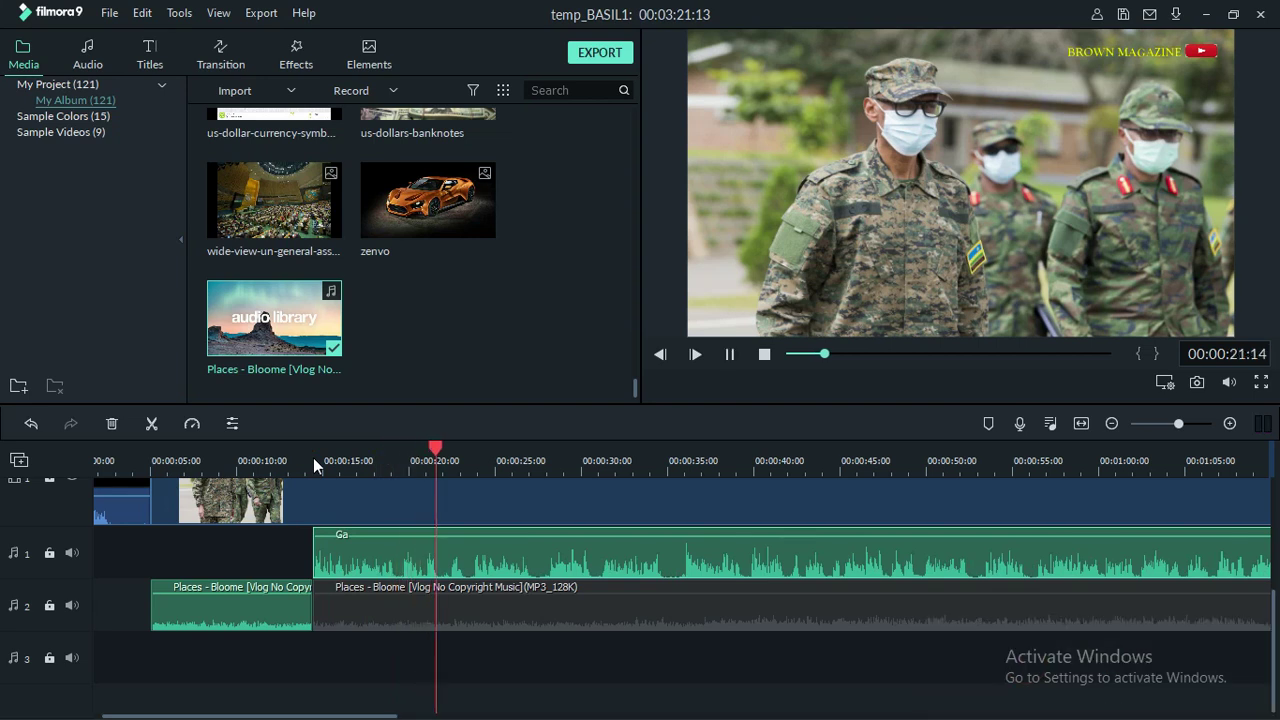
click(407, 447)
key(space)
click(401, 439)
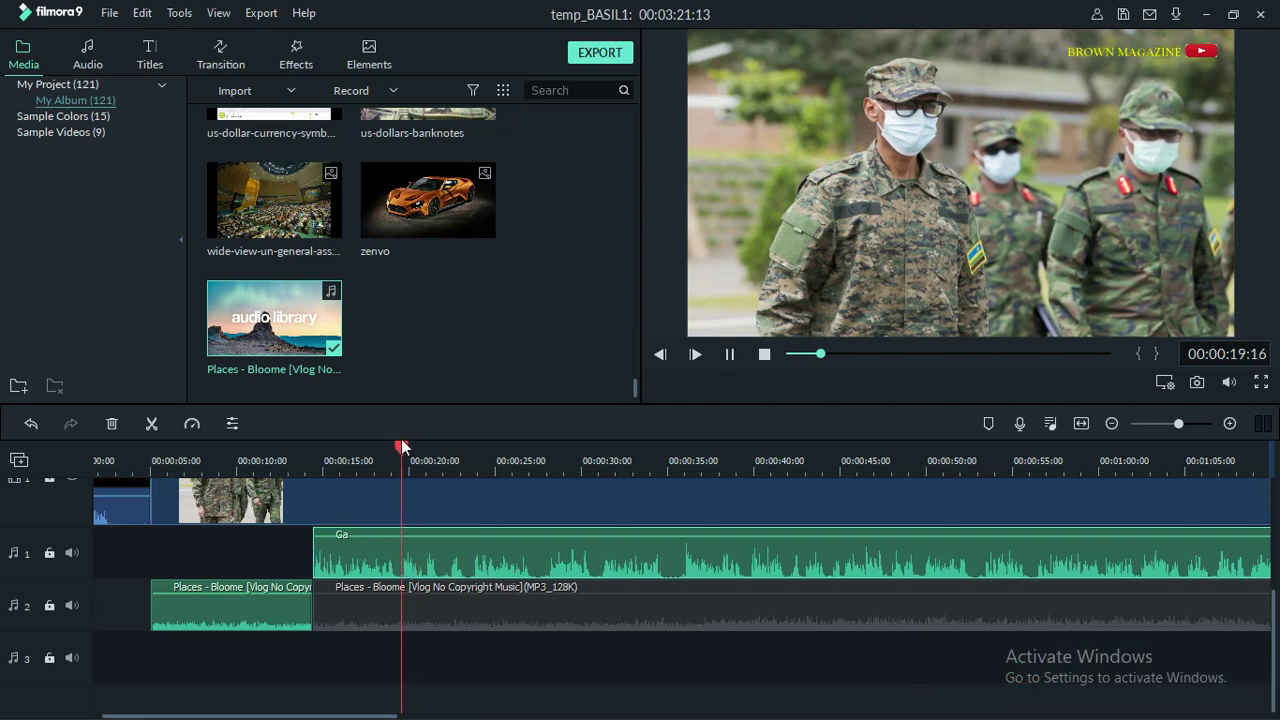
click(381, 459)
key(ctrl+b)
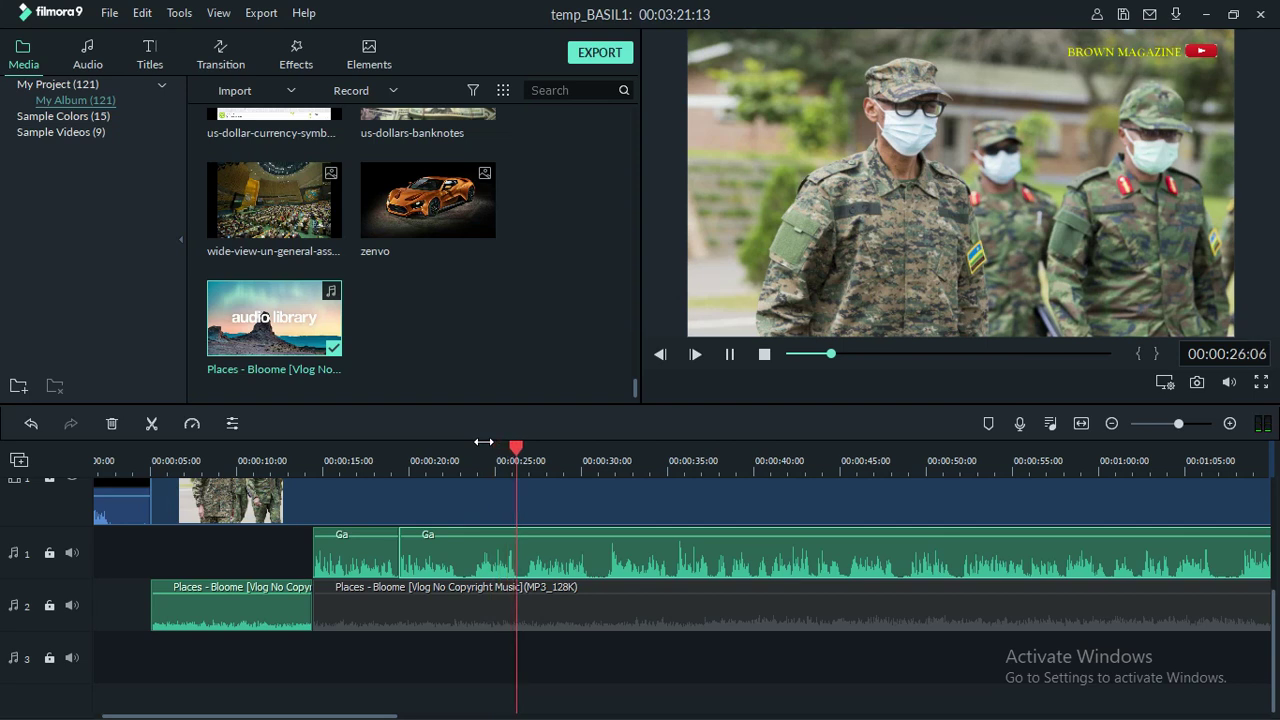
Step: Dismiss the low-battery notification, locate the next cut point, and split the Ga audio at 00:00:20:19
click(417, 452)
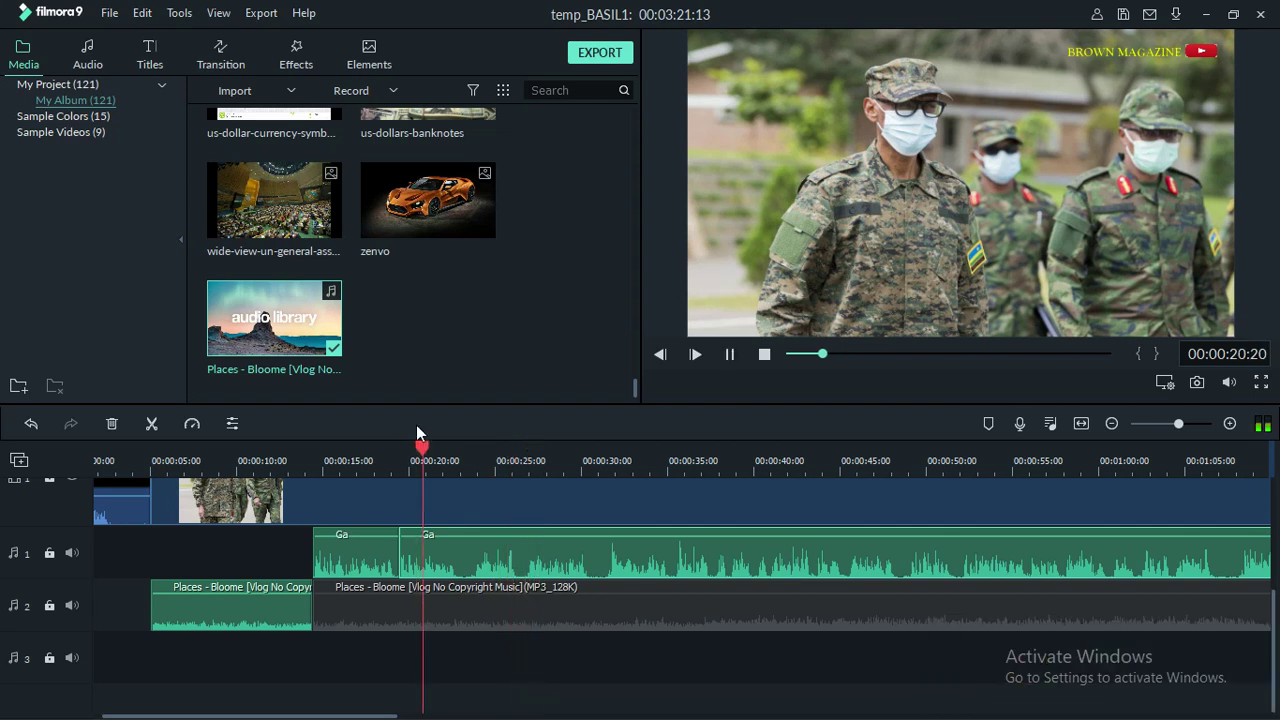
click(430, 447)
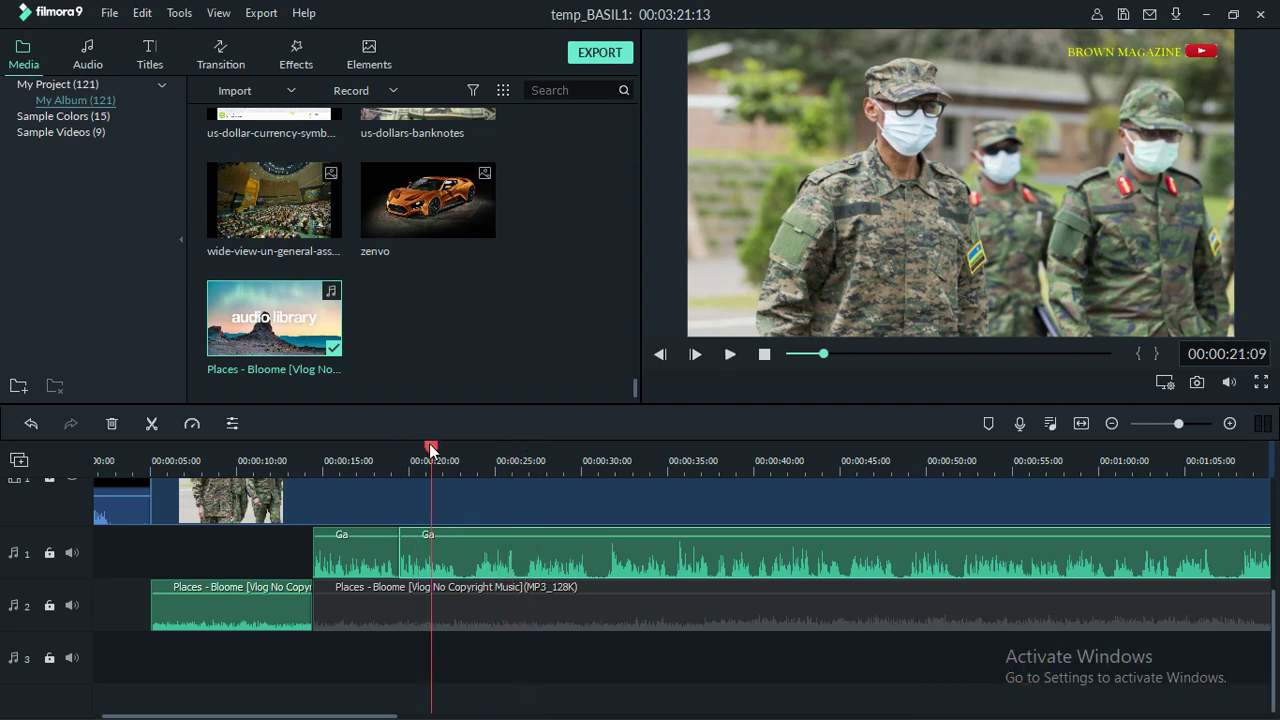
drag(430, 447, 423, 444)
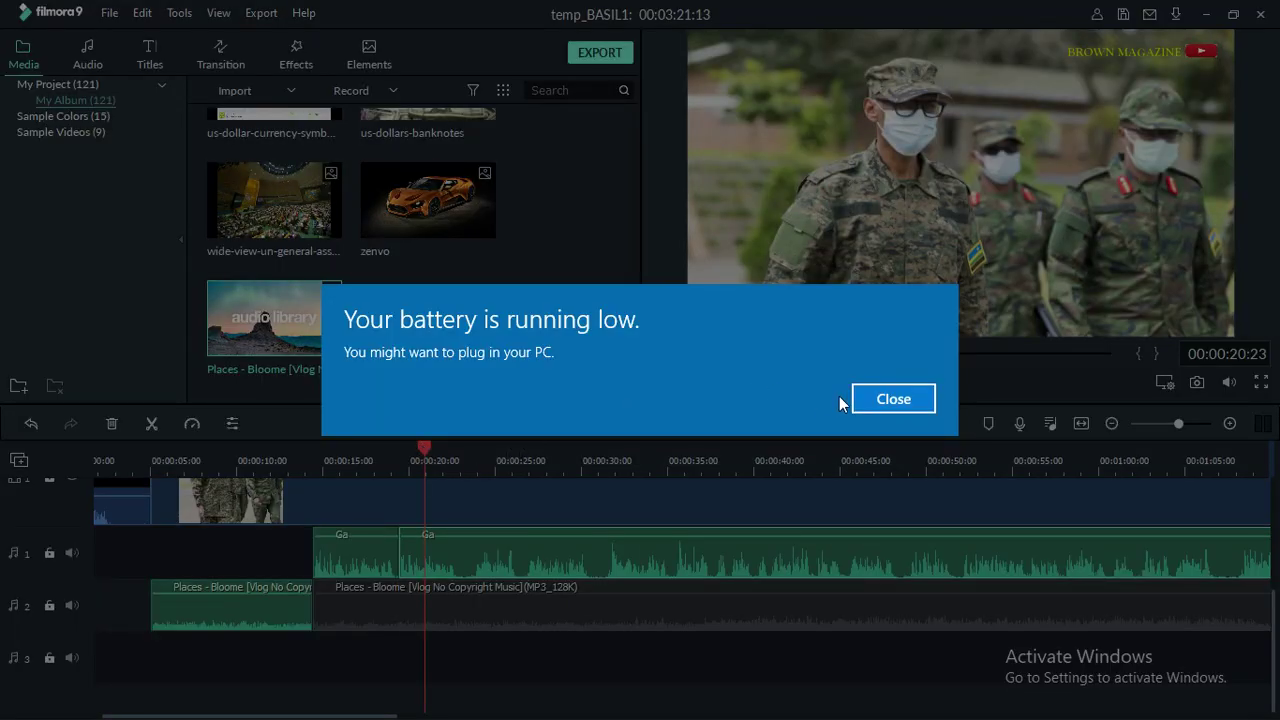
click(866, 398)
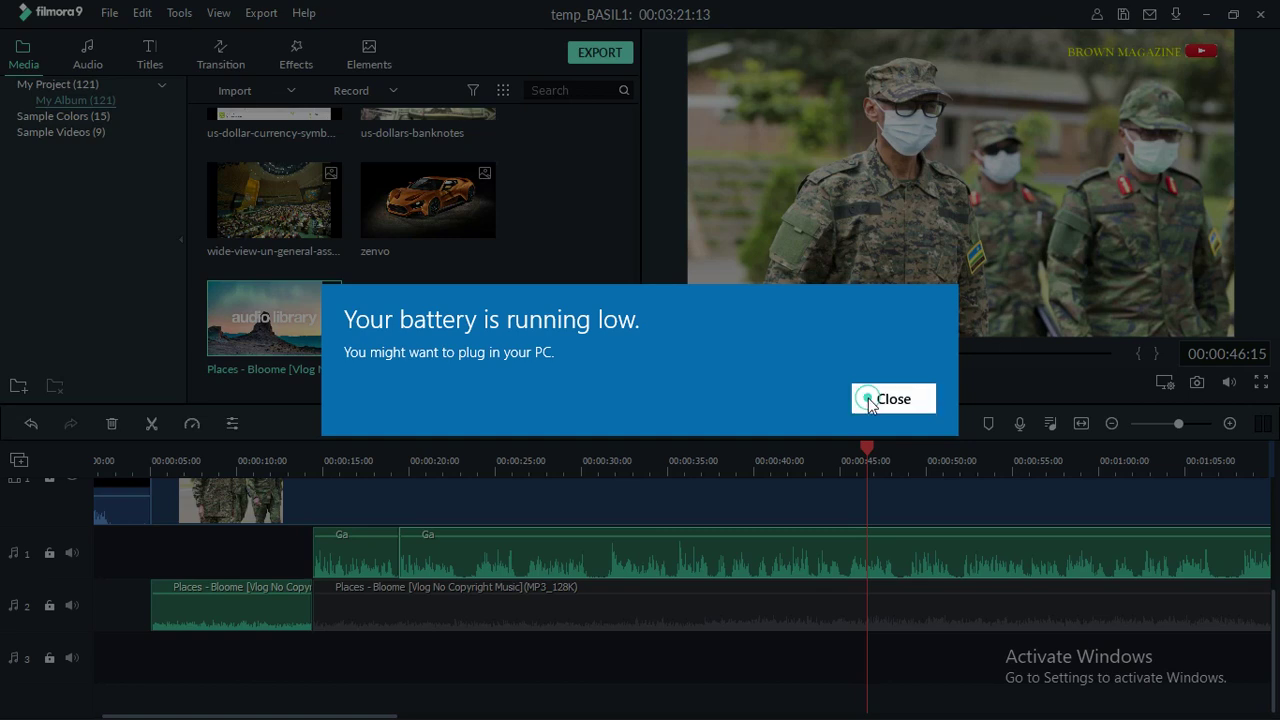
click(869, 400)
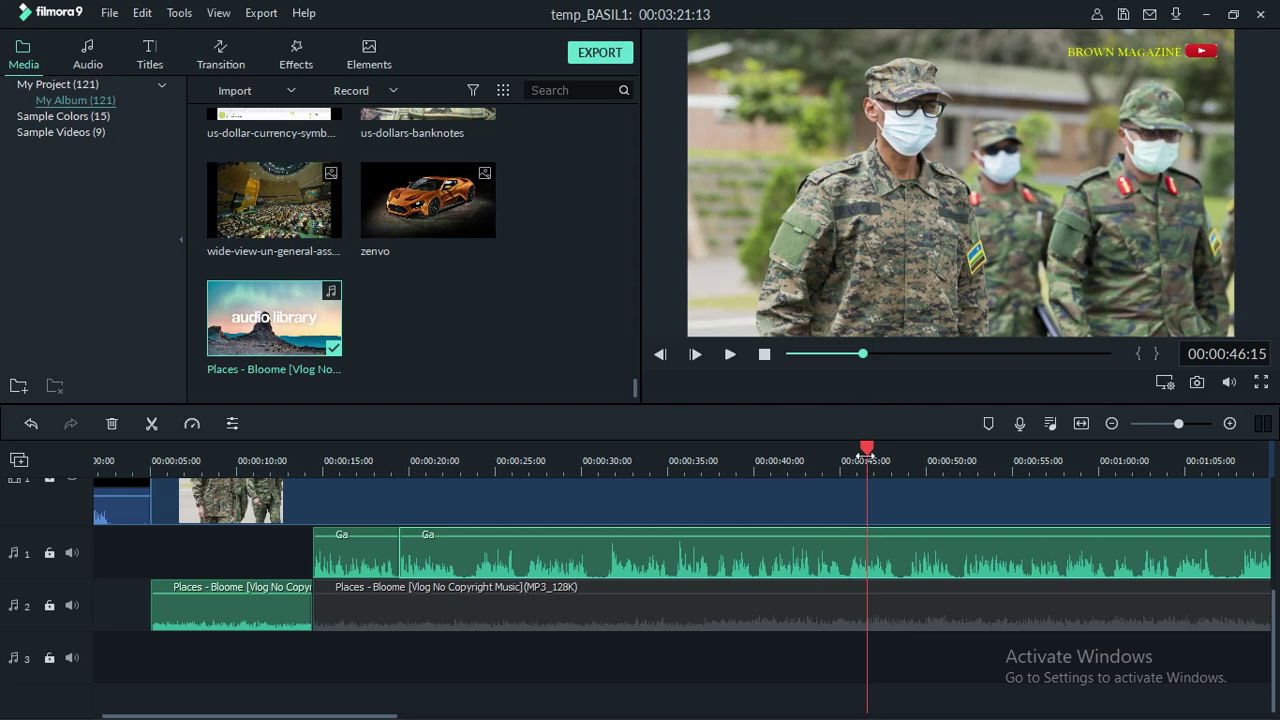
drag(868, 450, 819, 454)
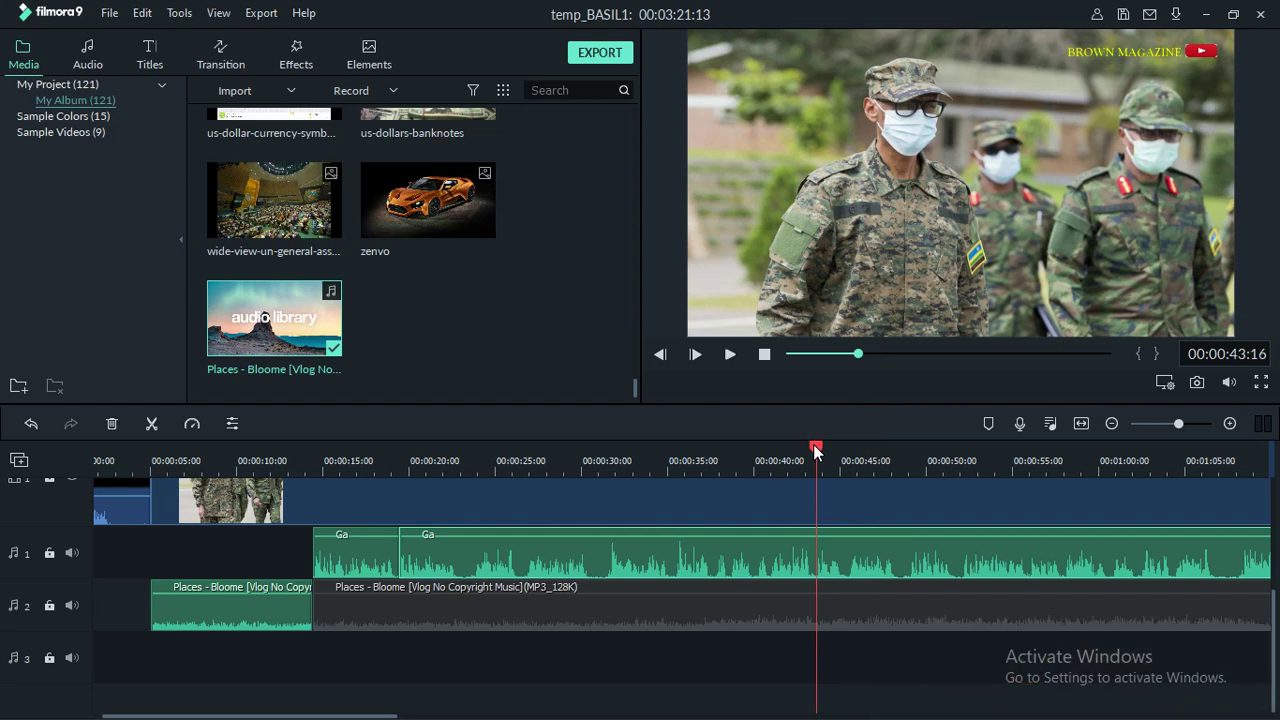
drag(813, 444, 397, 463)
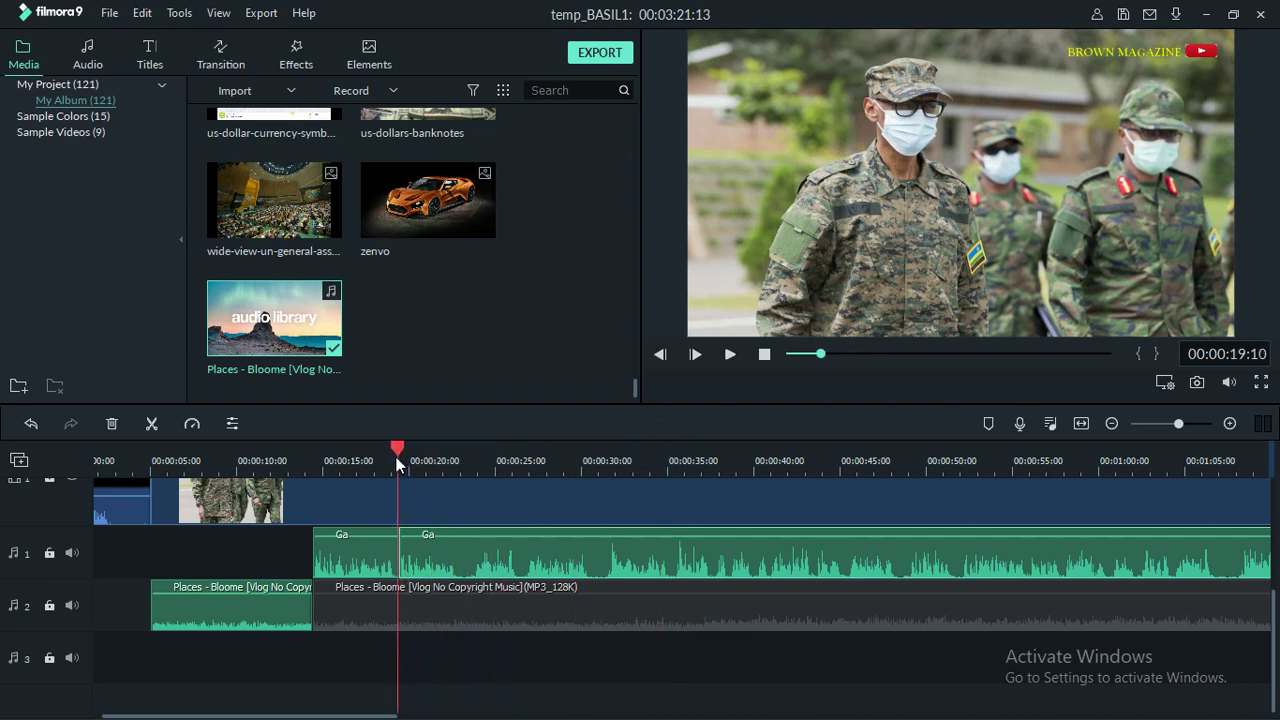
drag(484, 457, 424, 453)
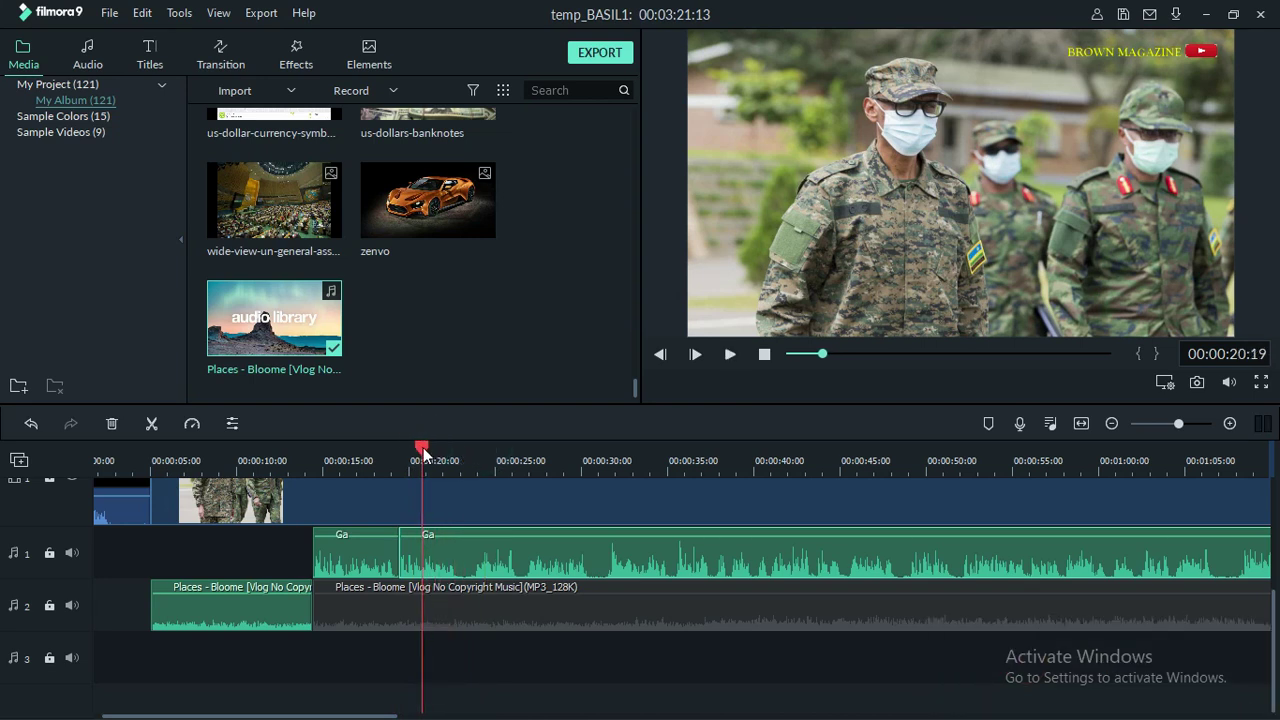
click(445, 556)
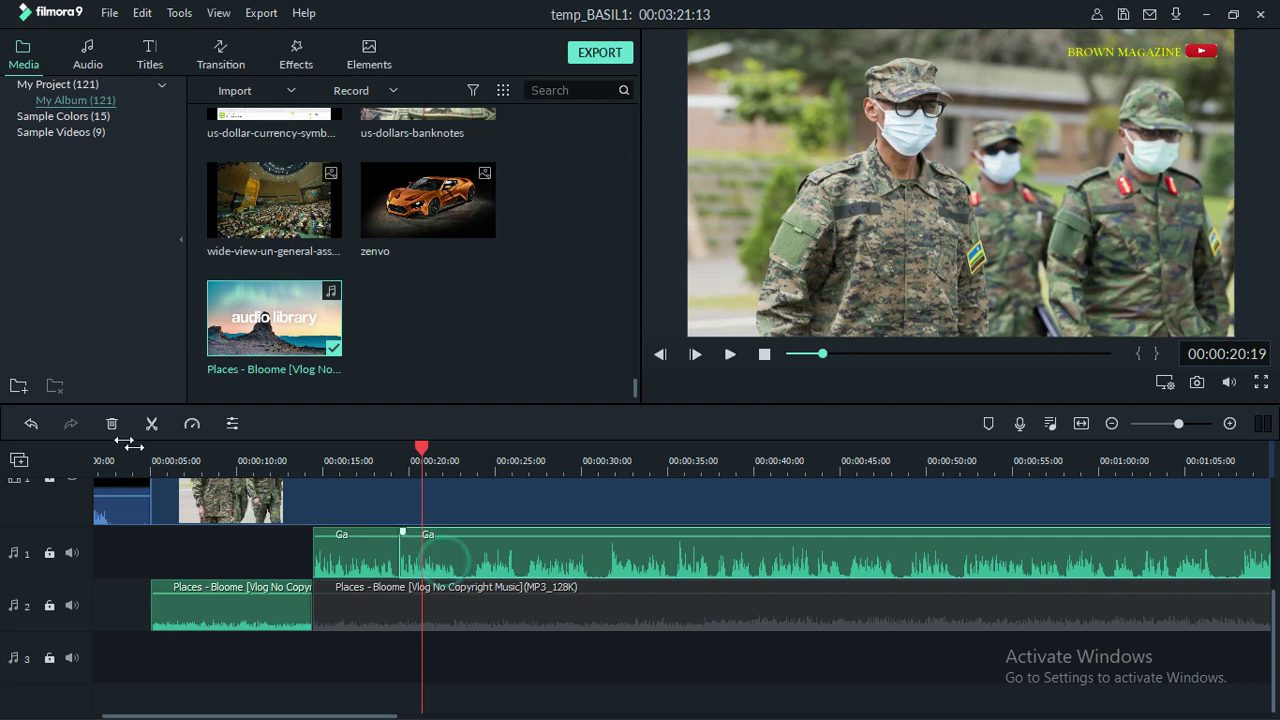
click(155, 427)
Step: Try to split the Ga audio at 00:00:23:19 and replay the section around the existing cuts
drag(424, 452, 474, 460)
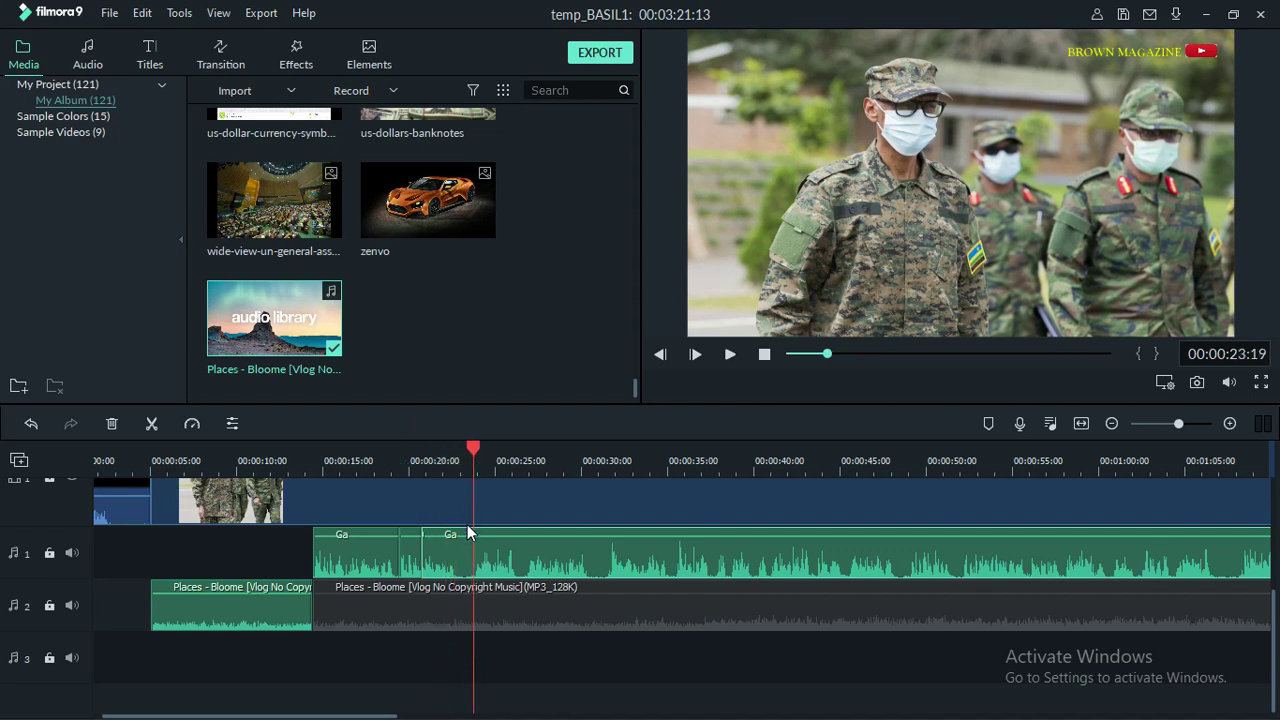
click(155, 424)
drag(522, 555, 469, 554)
drag(471, 446, 406, 463)
key(space)
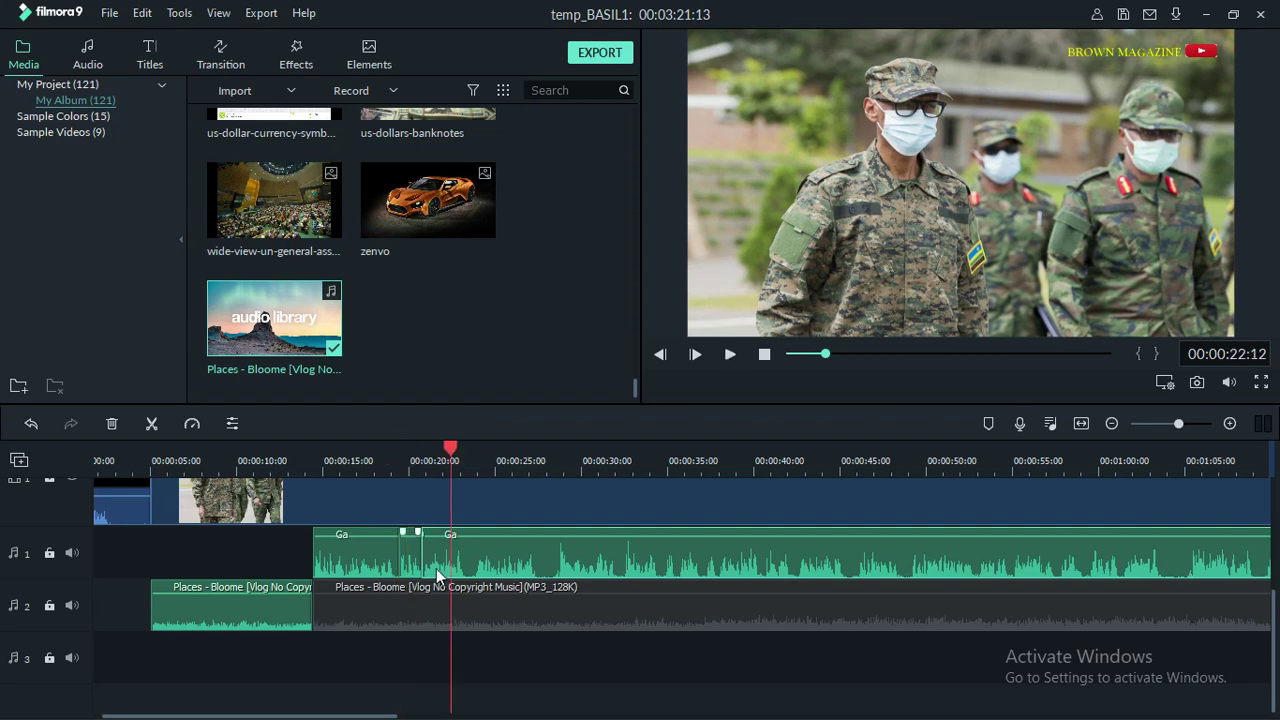
Step: Shift the last Ga segment slightly earlier against the short middle segment and play back the join
drag(434, 561, 425, 540)
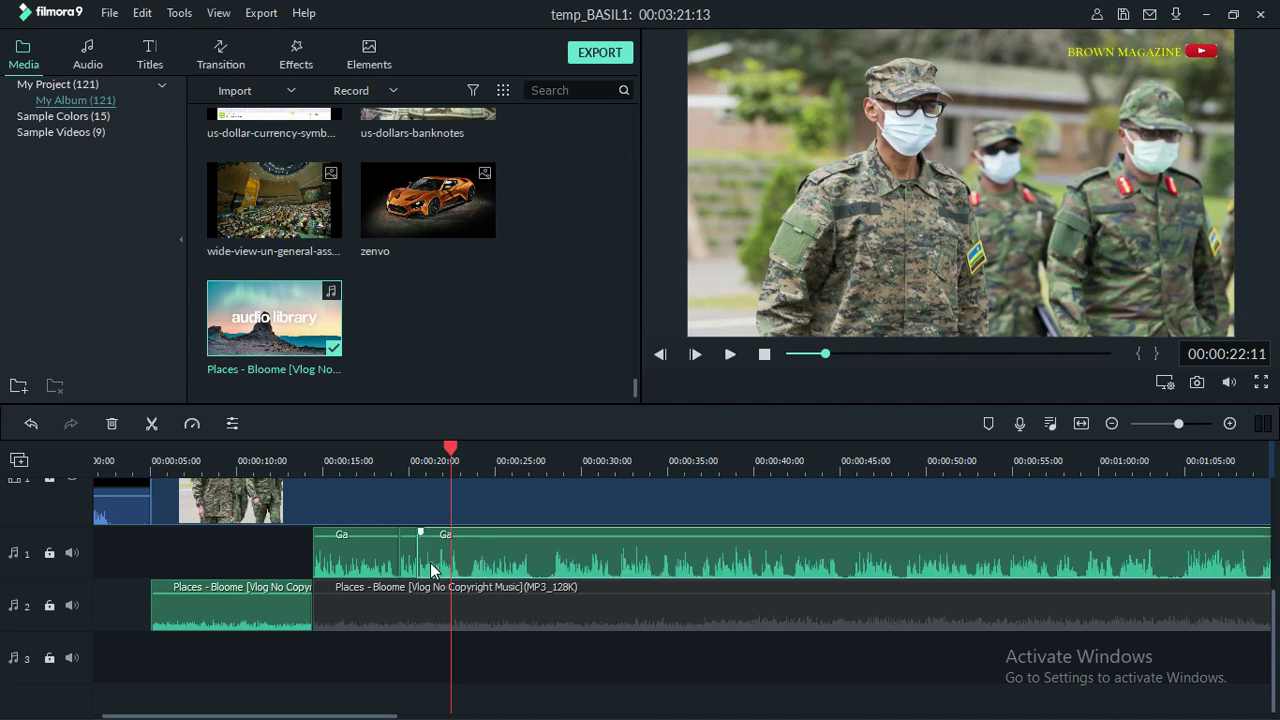
drag(455, 453, 384, 452)
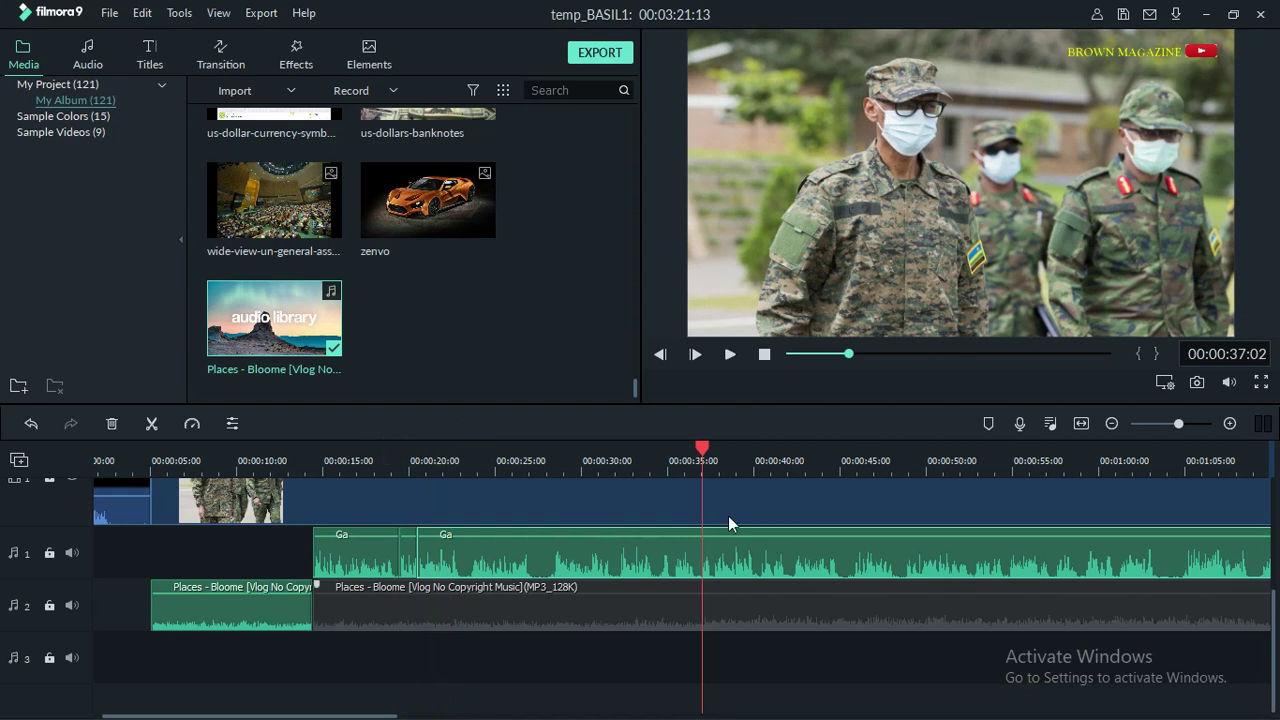
Step: Split the last Ga segment at about 00:00:34:06 and delete everything after the cut
drag(702, 453, 626, 455)
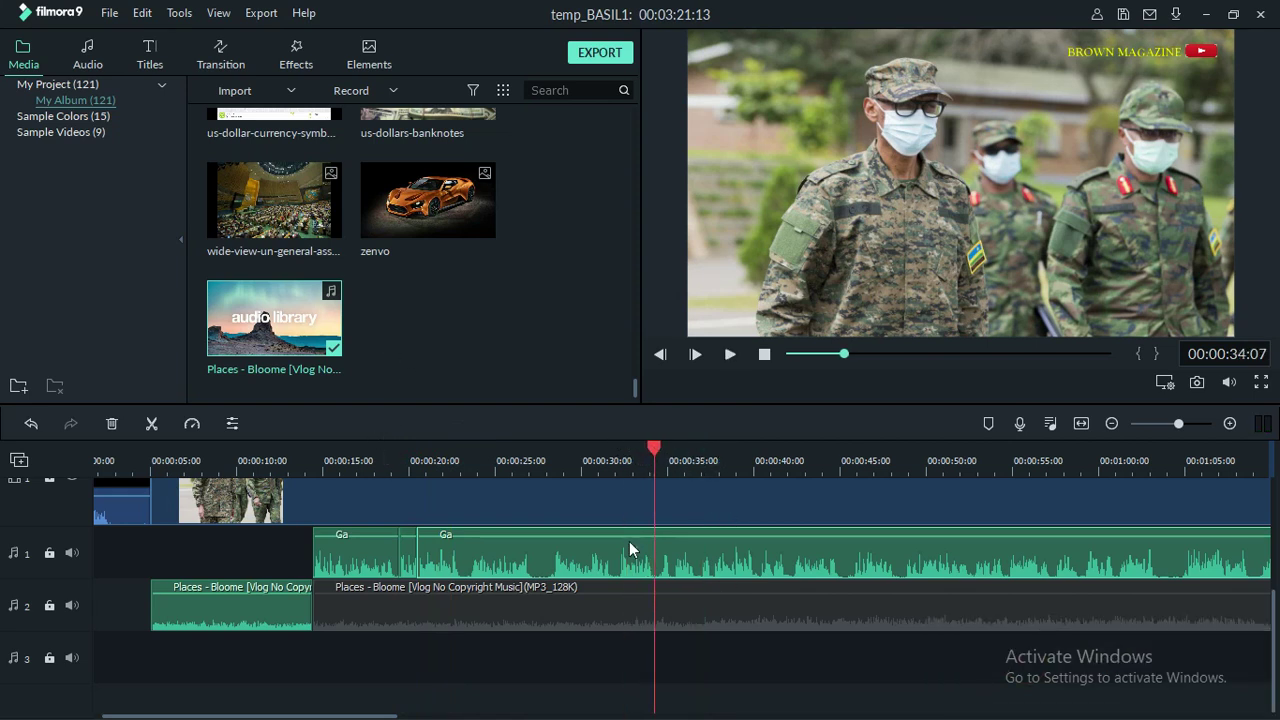
drag(674, 540, 676, 538)
click(156, 428)
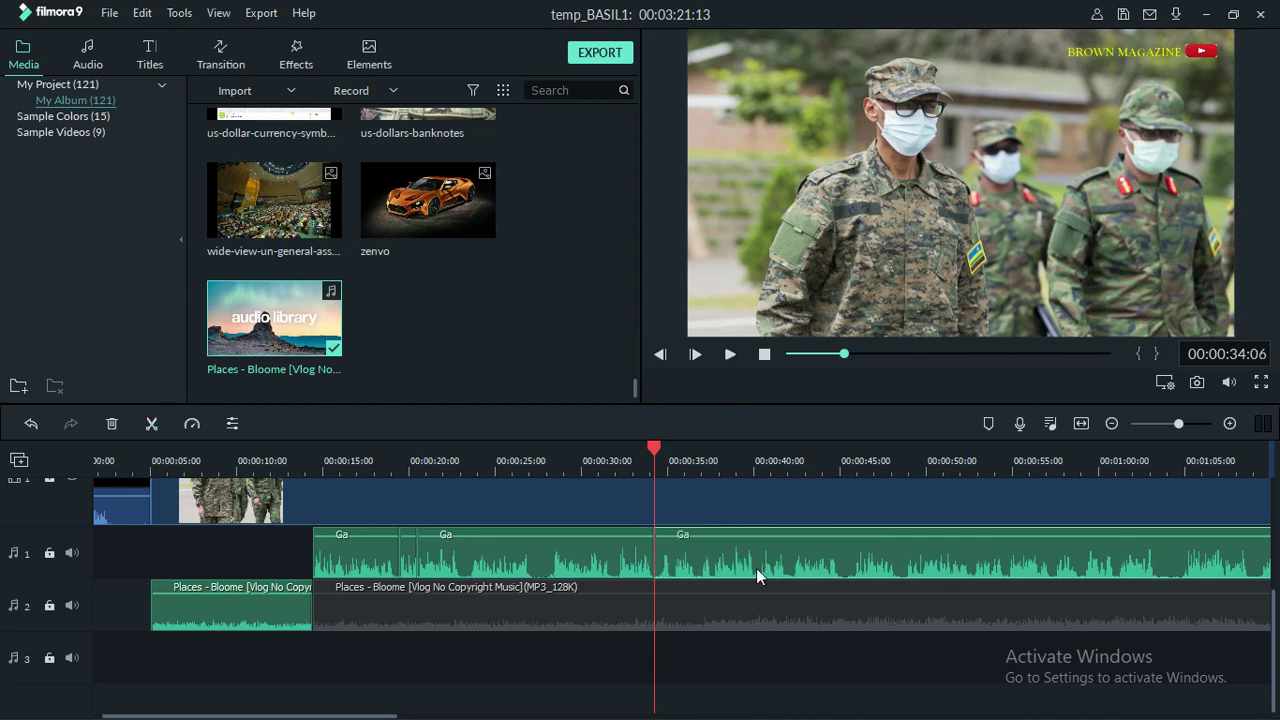
key(Delete)
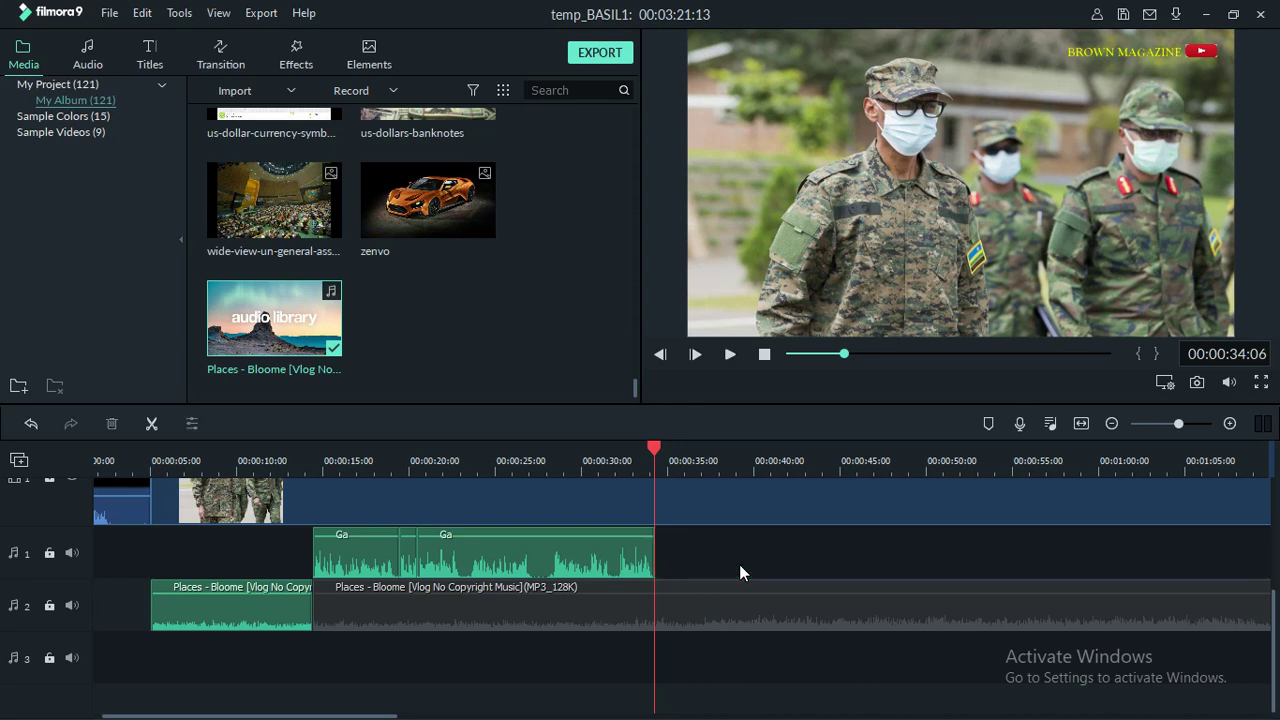
Step: Split the Places - Bloome music at 00:00:34:06 and delete the remainder so it ends with the Ga audio
click(701, 610)
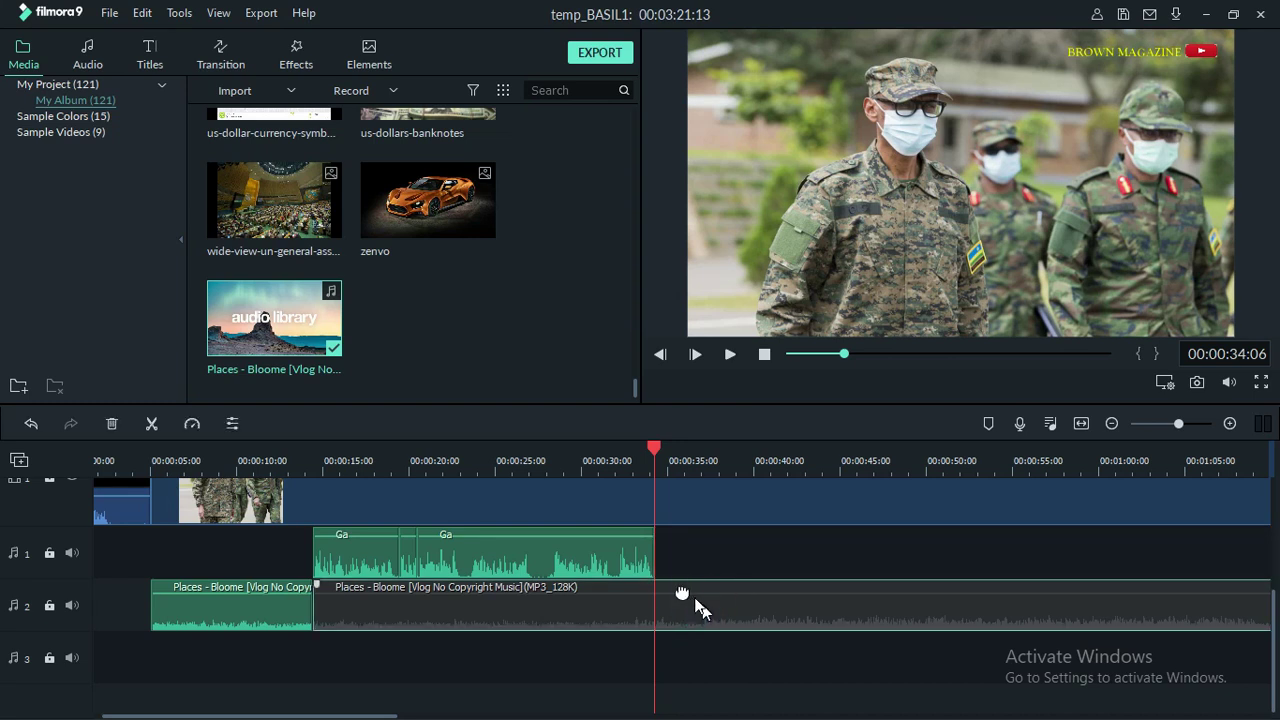
click(152, 425)
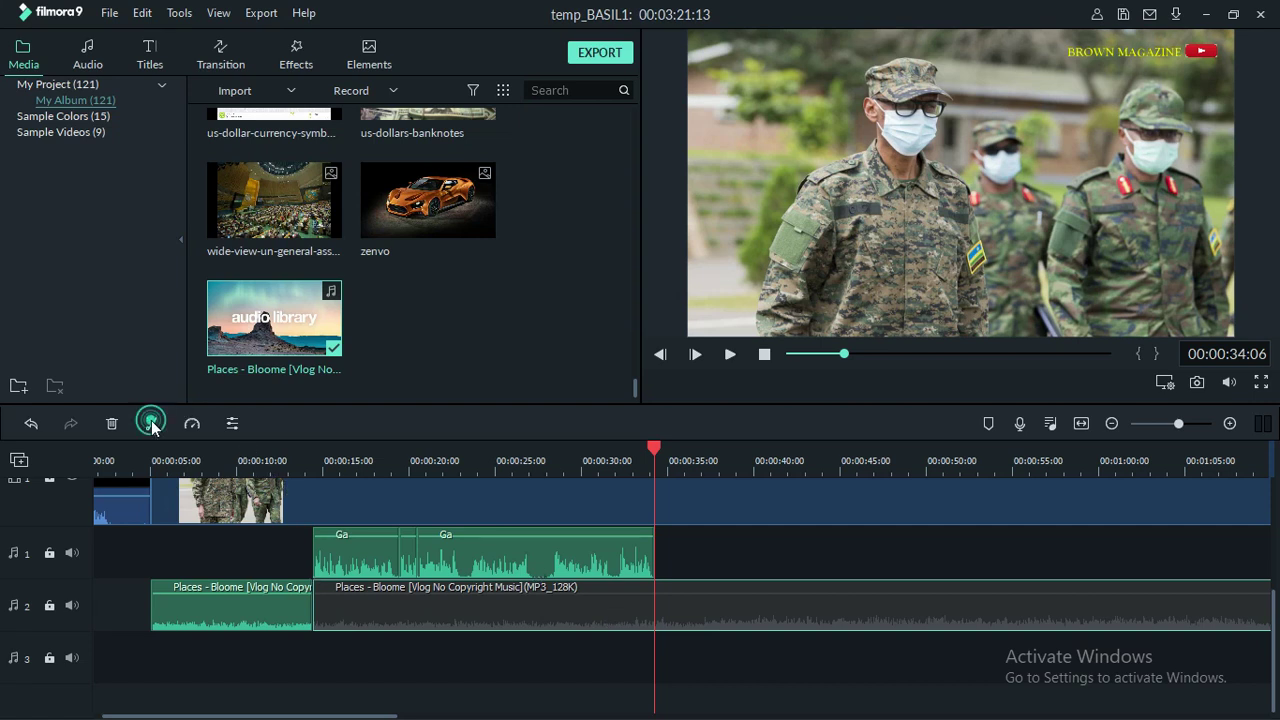
key(Delete)
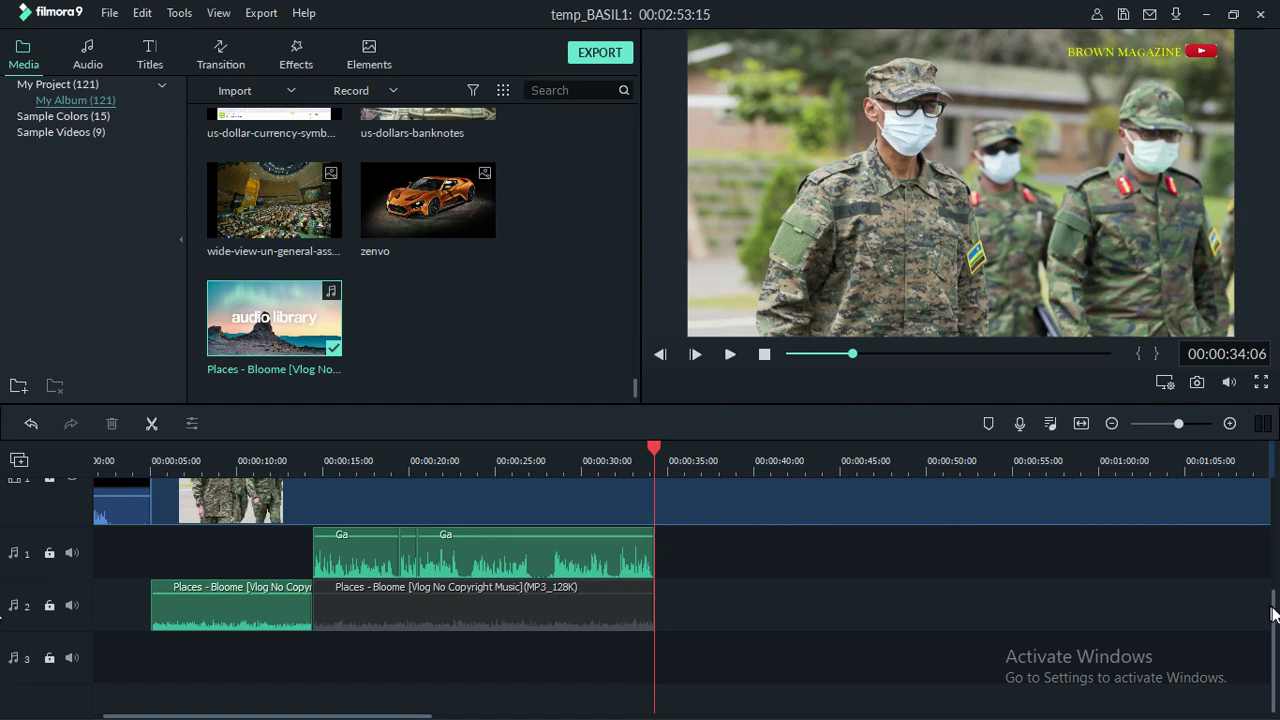
Step: Split the rdf-high-command-council photo on video track 1 at 00:00:34:06 and delete the part after the cut
drag(1273, 609, 1275, 587)
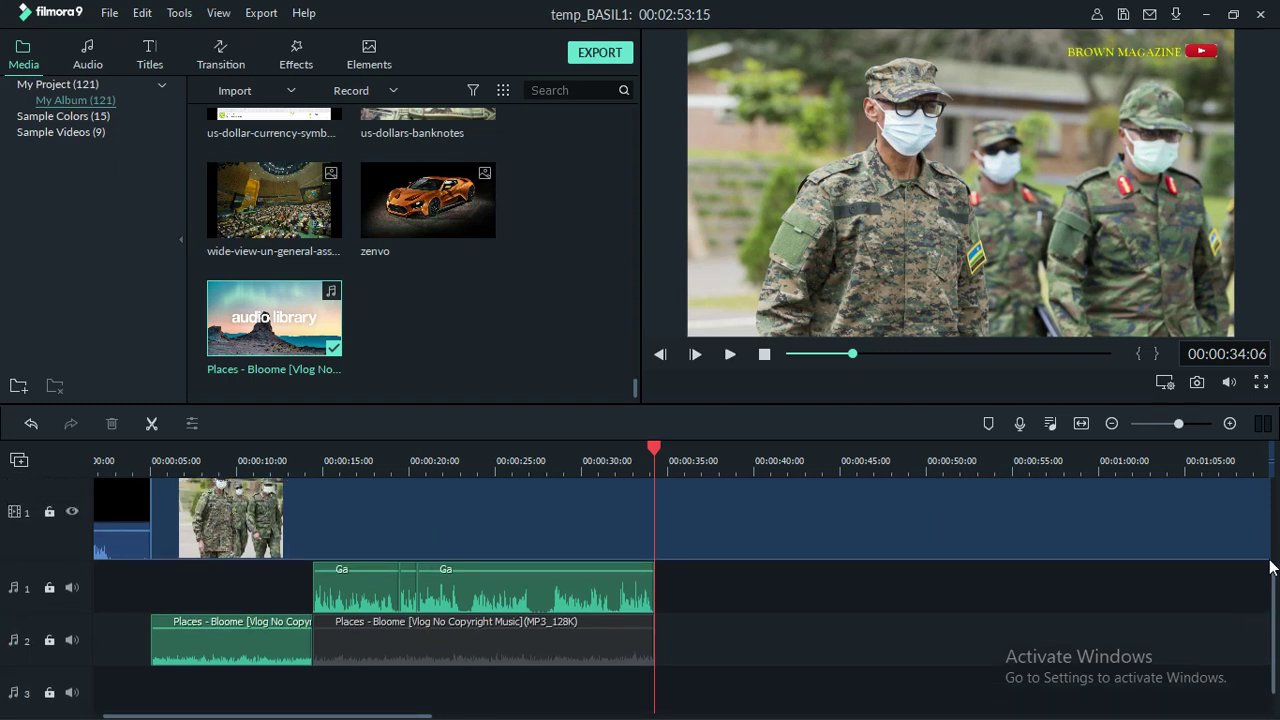
scroll(733, 620, up, 2)
click(737, 592)
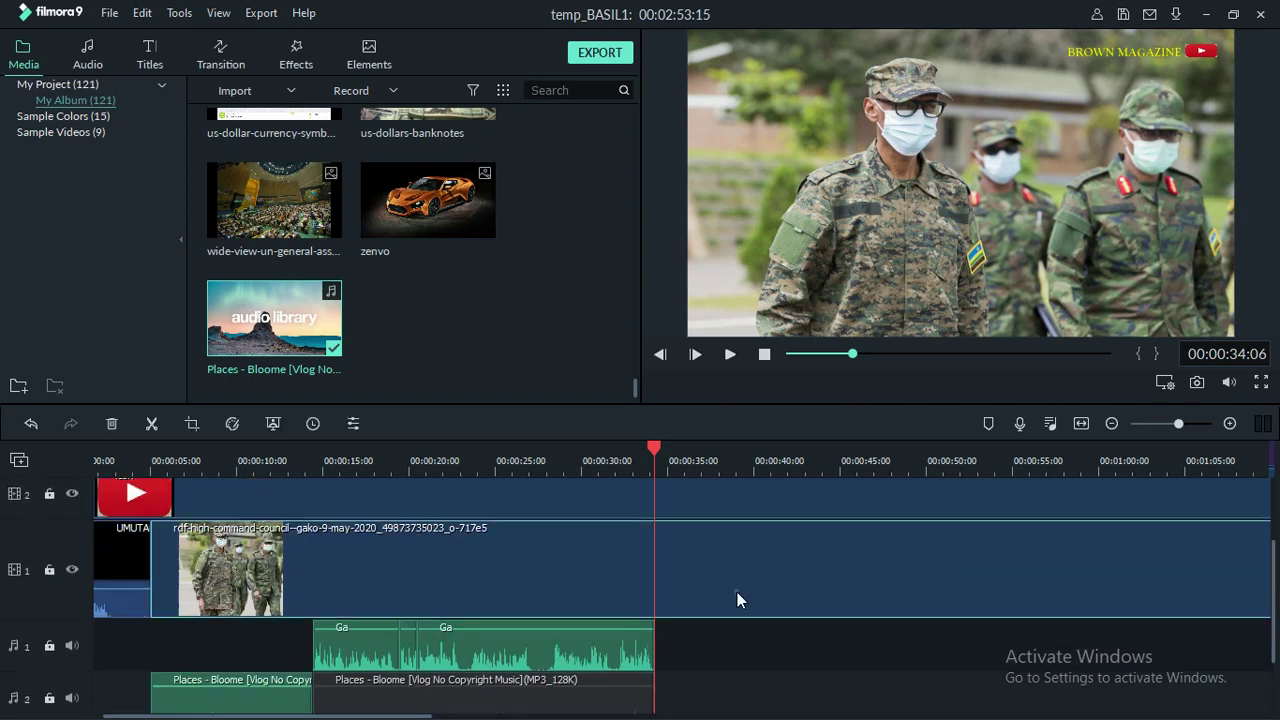
click(153, 424)
click(840, 548)
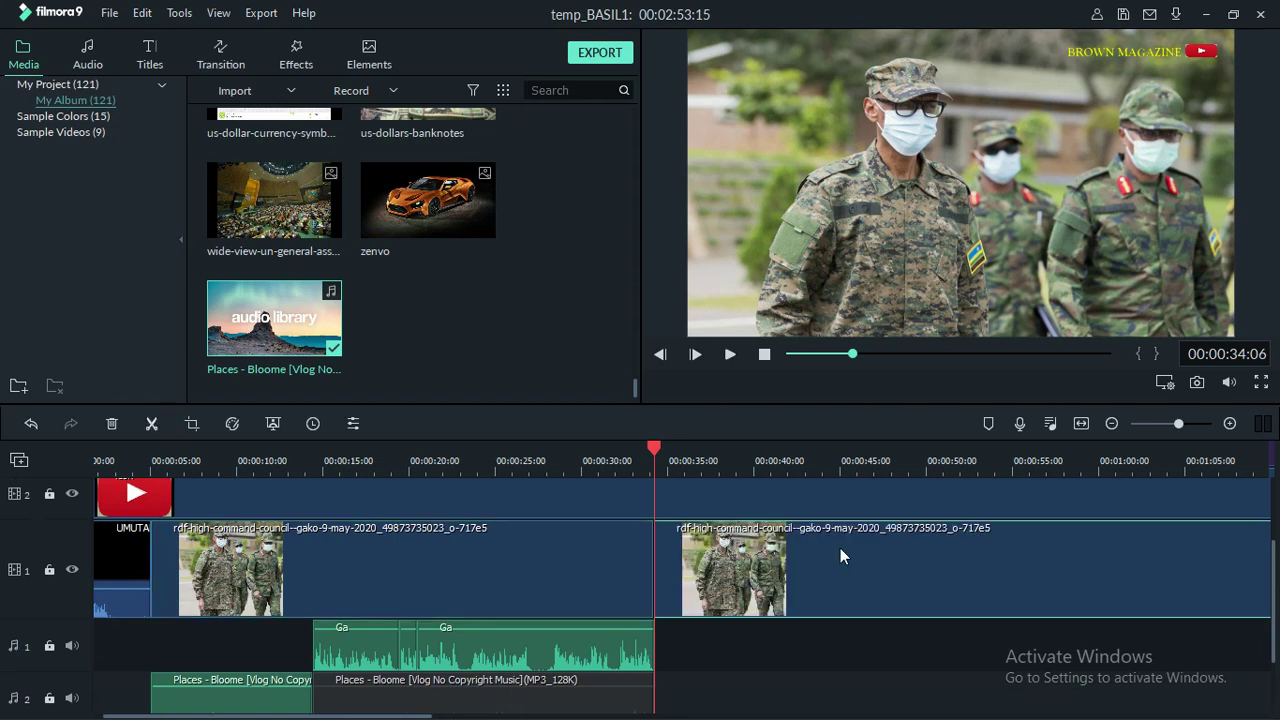
key(Delete)
Step: Split the icon overlay on video track 2 at 00:00:34:06 and delete the remainder
click(799, 494)
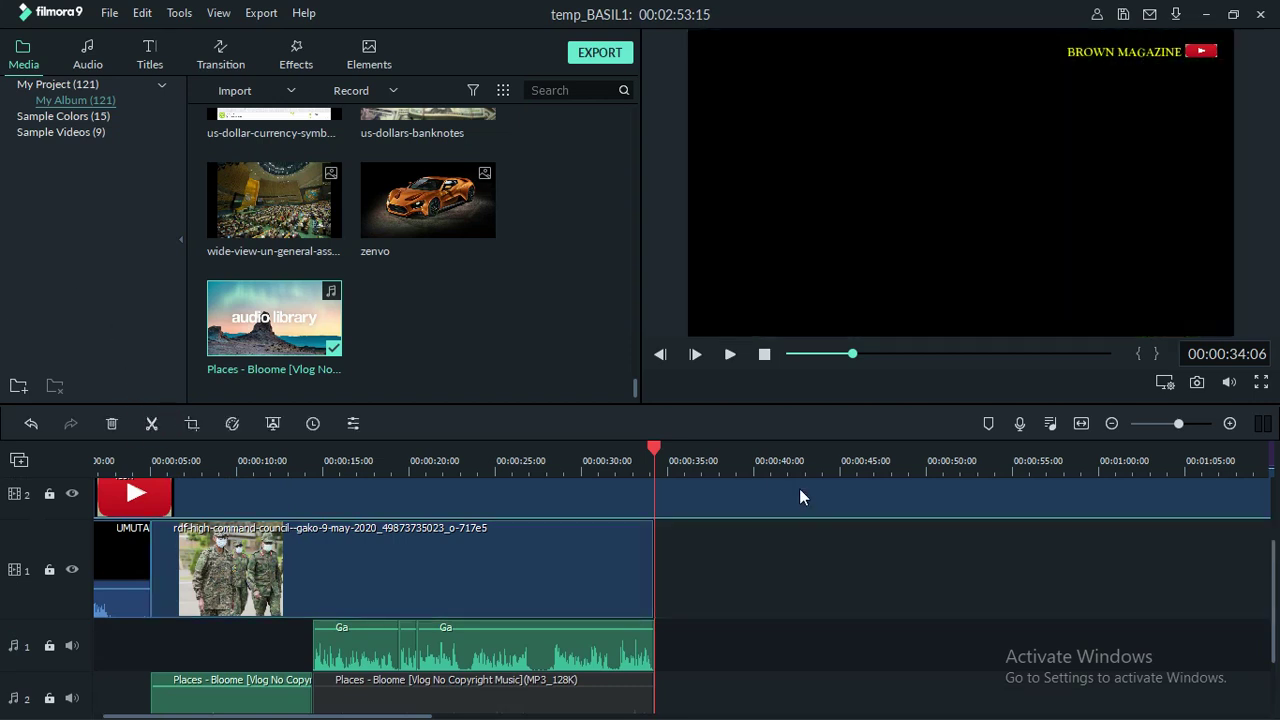
click(152, 422)
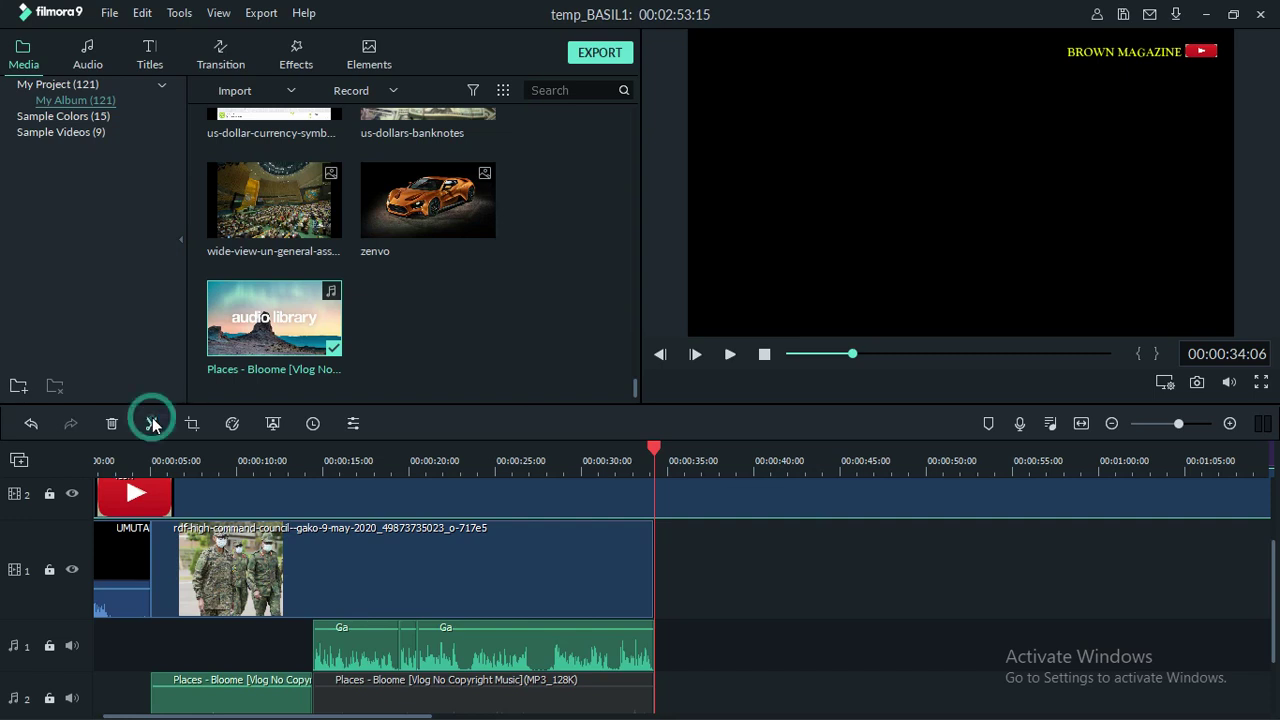
key(ctrl+v)
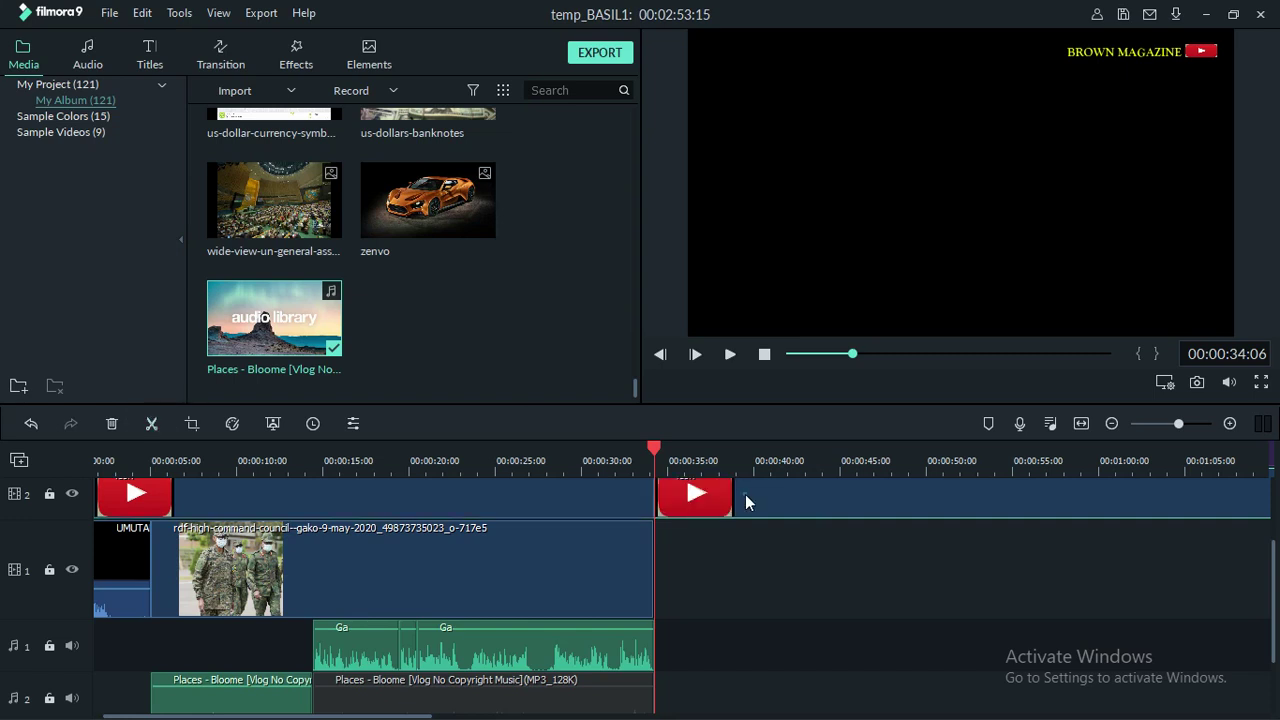
key(Delete)
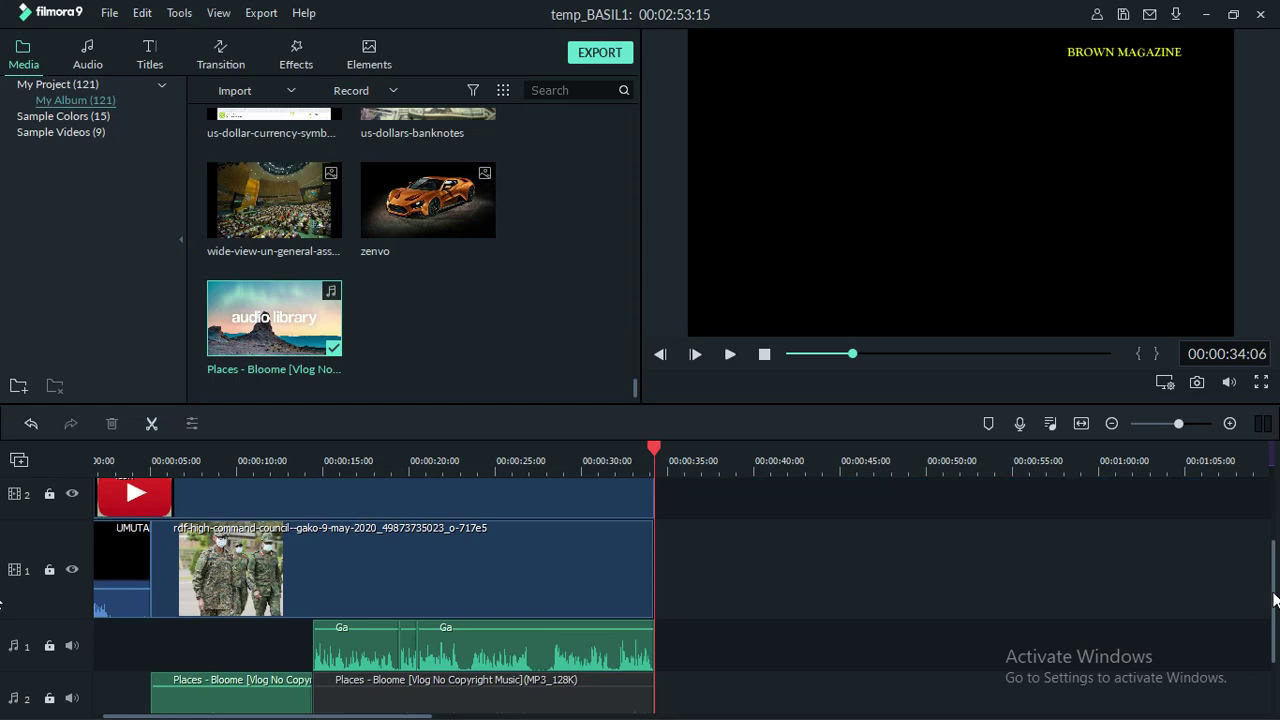
Step: Split the Subtitle 3 title on video track 3 at 00:00:34:06 and delete everything after the cut
scroll(1275, 552, up, 2)
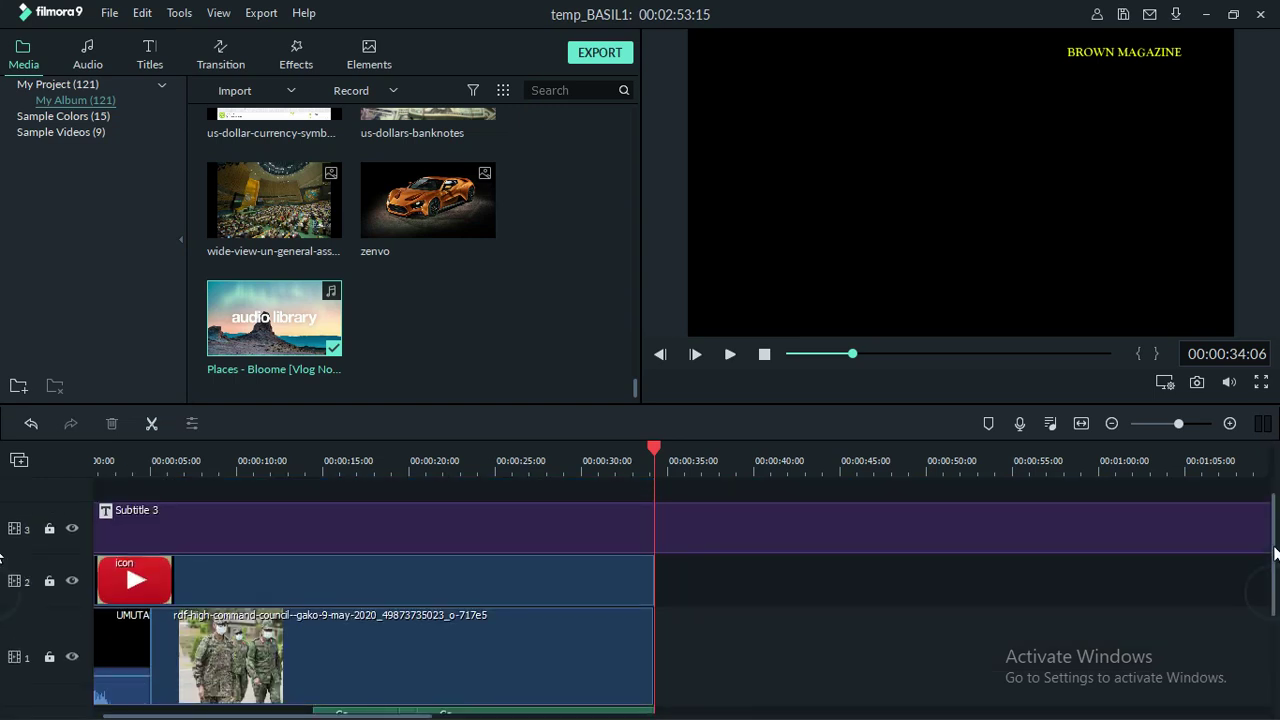
click(754, 532)
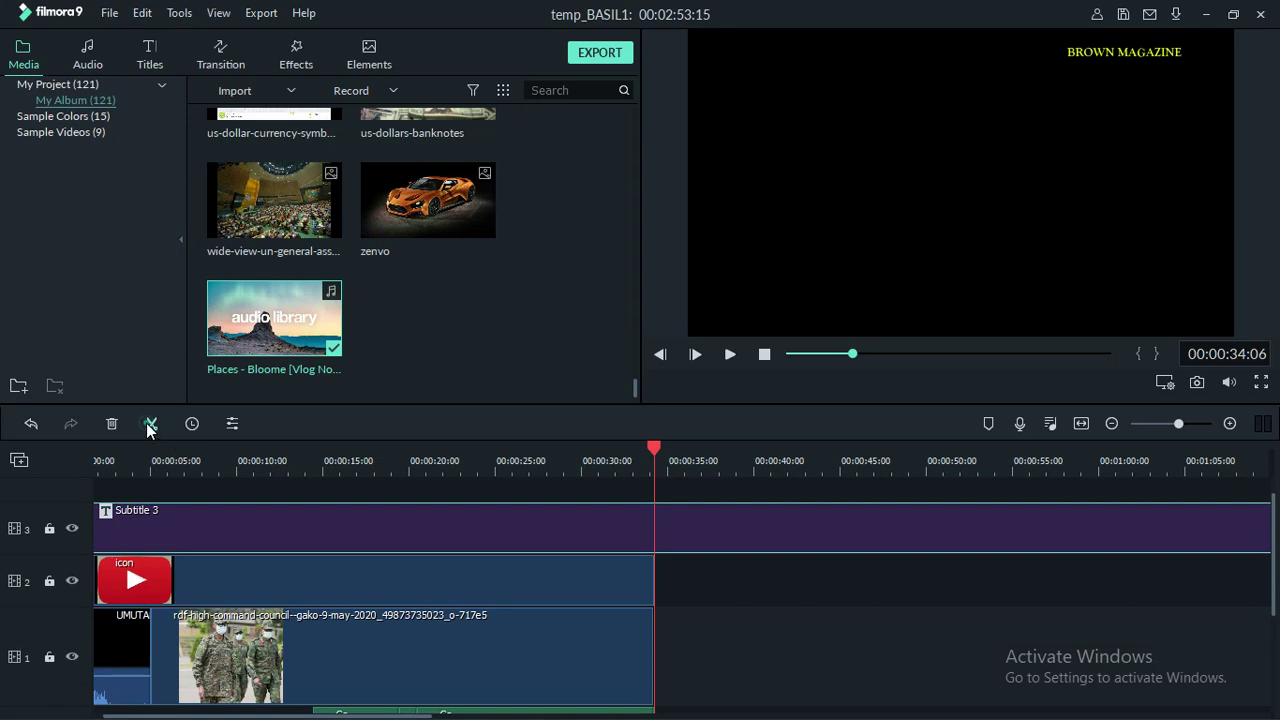
click(149, 426)
click(797, 533)
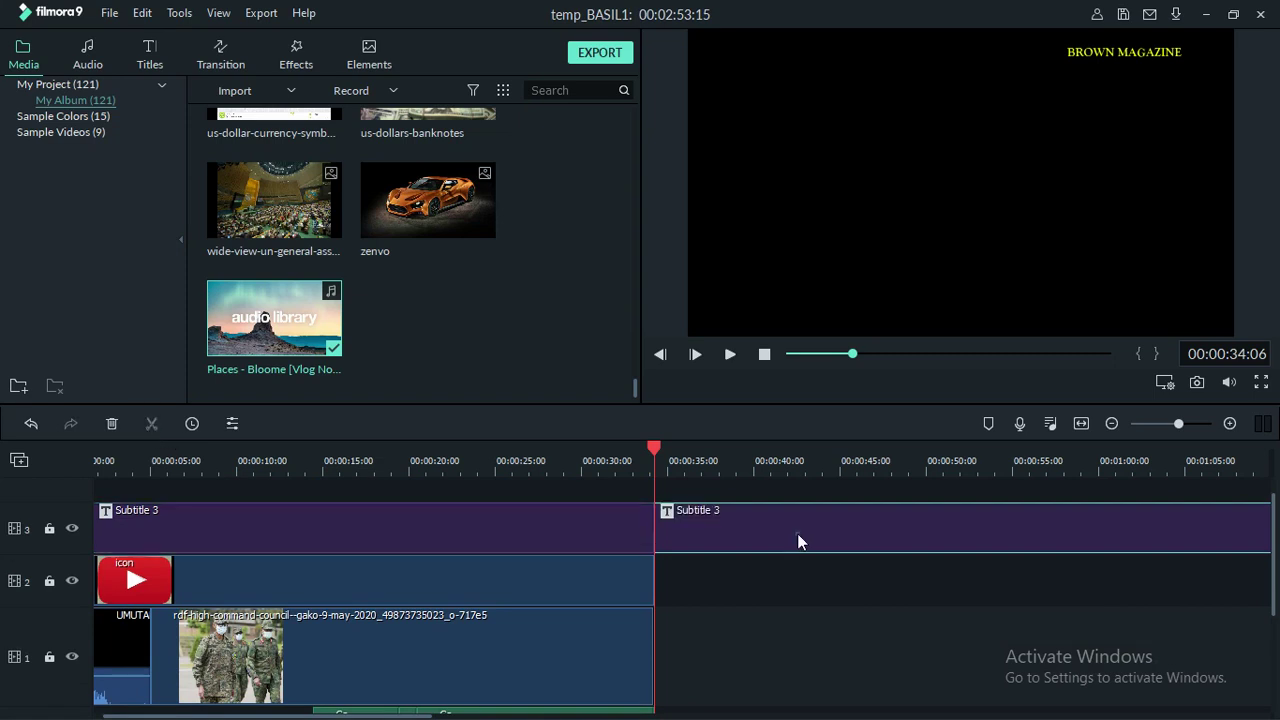
key(Delete)
Step: Try the first Clockwise rotate to zoom motion preset on the rdf-high-command-council photo clip
click(1274, 512)
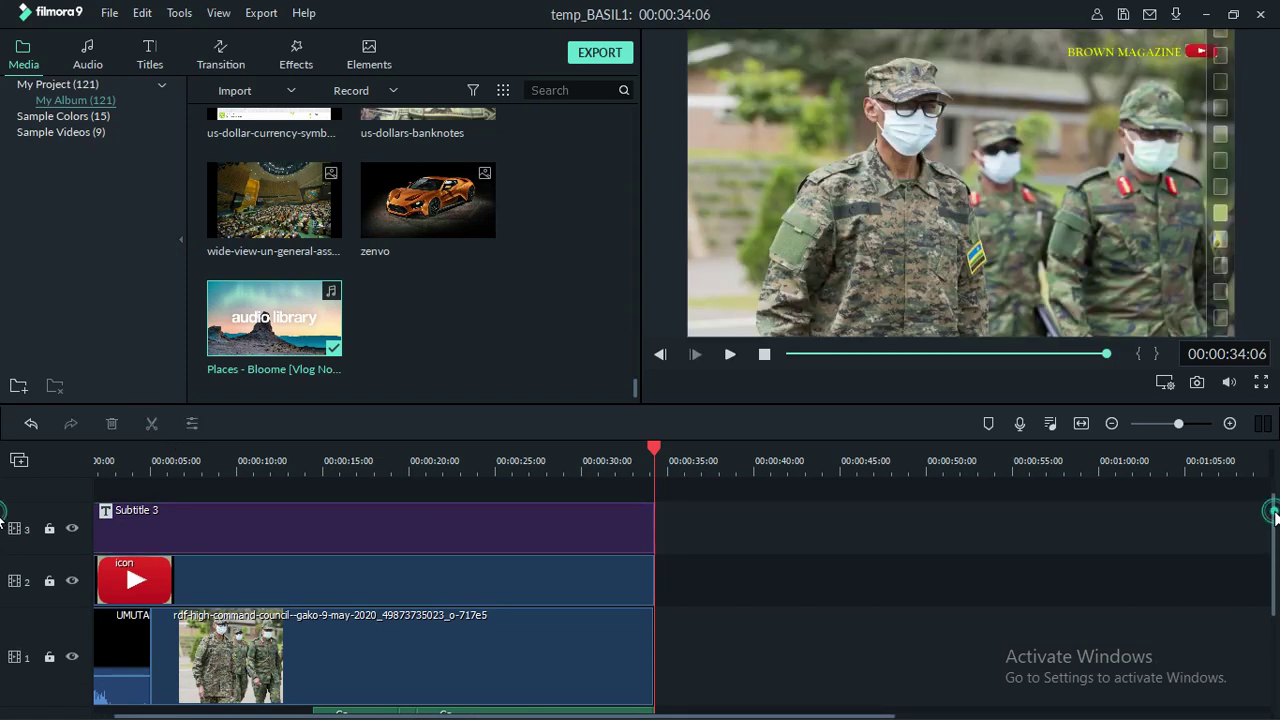
scroll(1274, 512, down, 2)
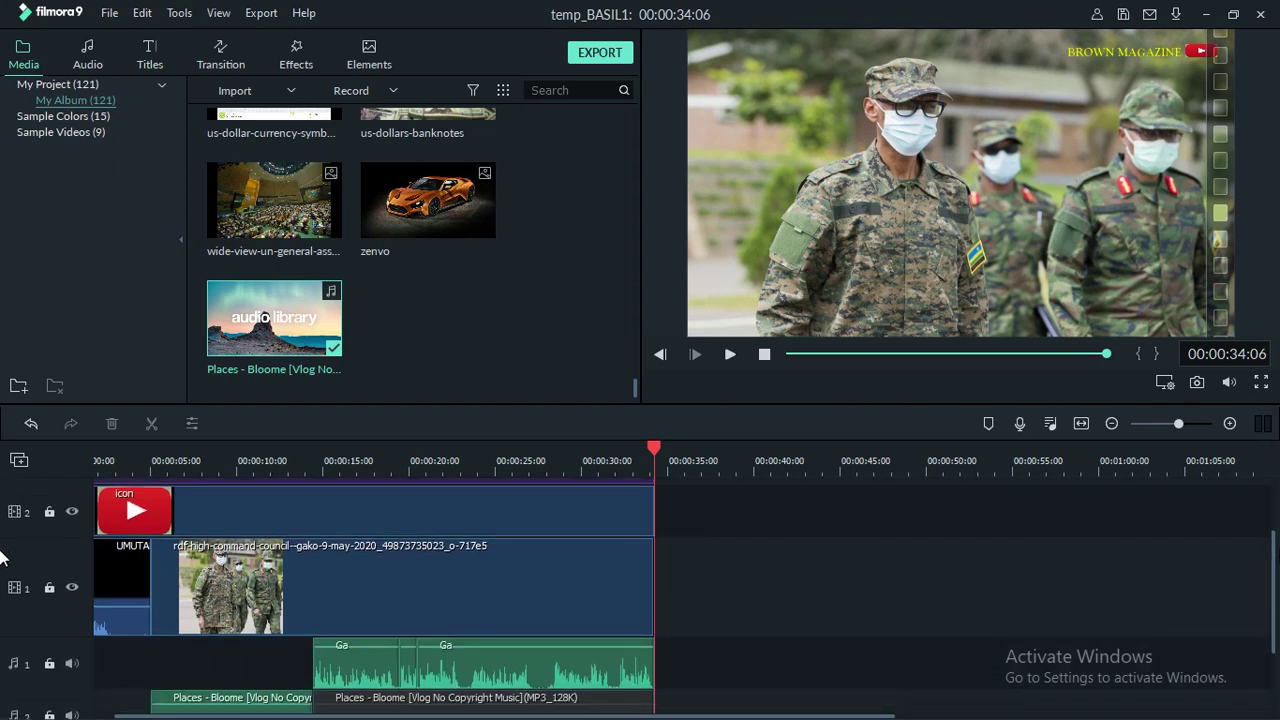
double_click(361, 610)
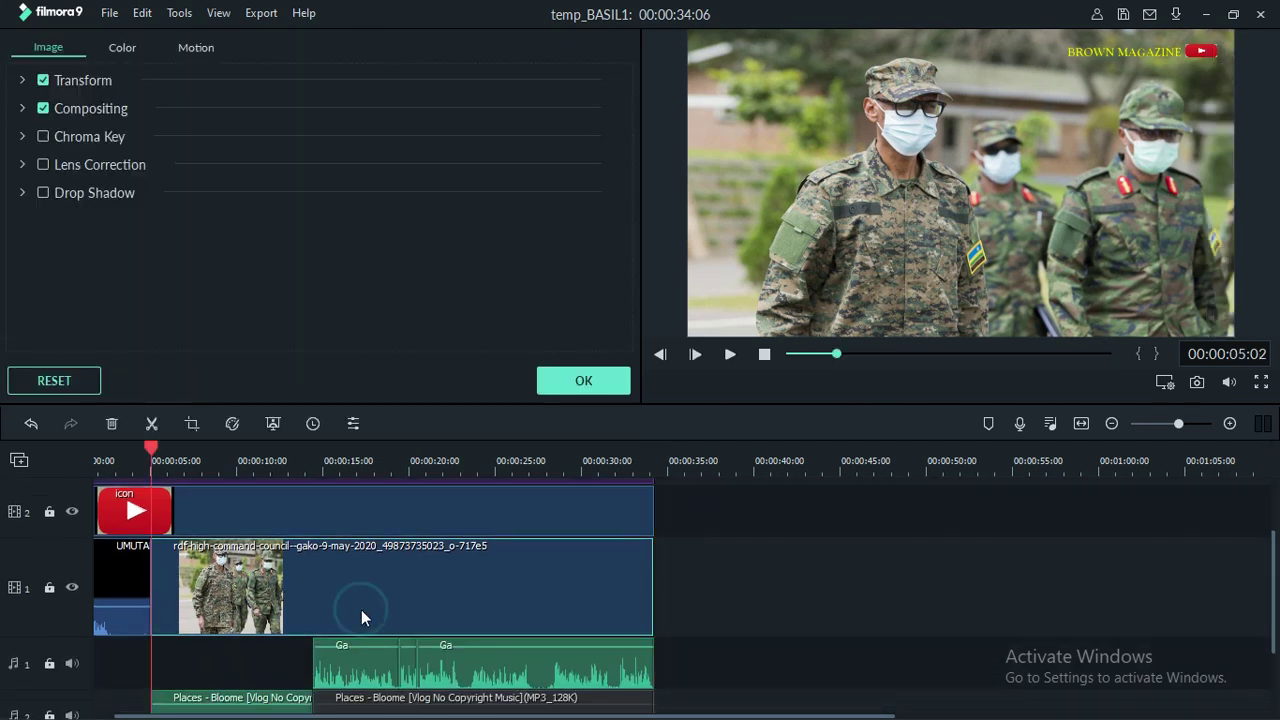
click(196, 47)
click(207, 112)
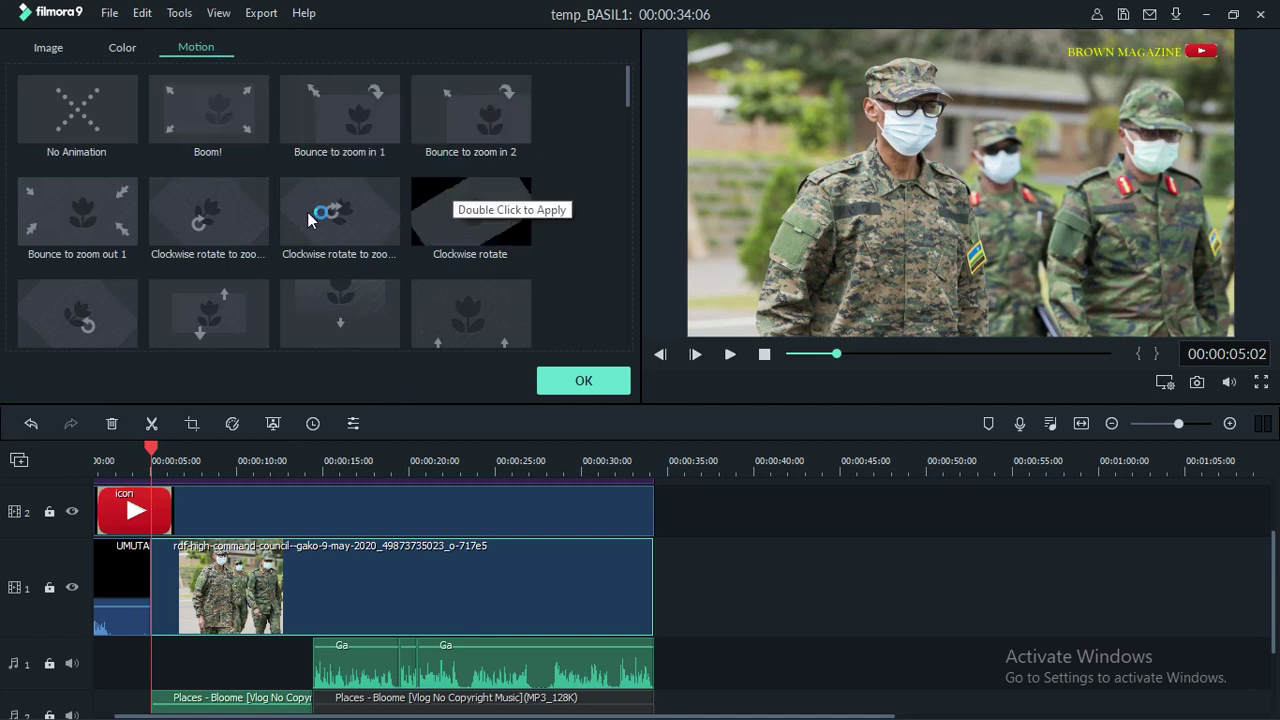
double_click(185, 236)
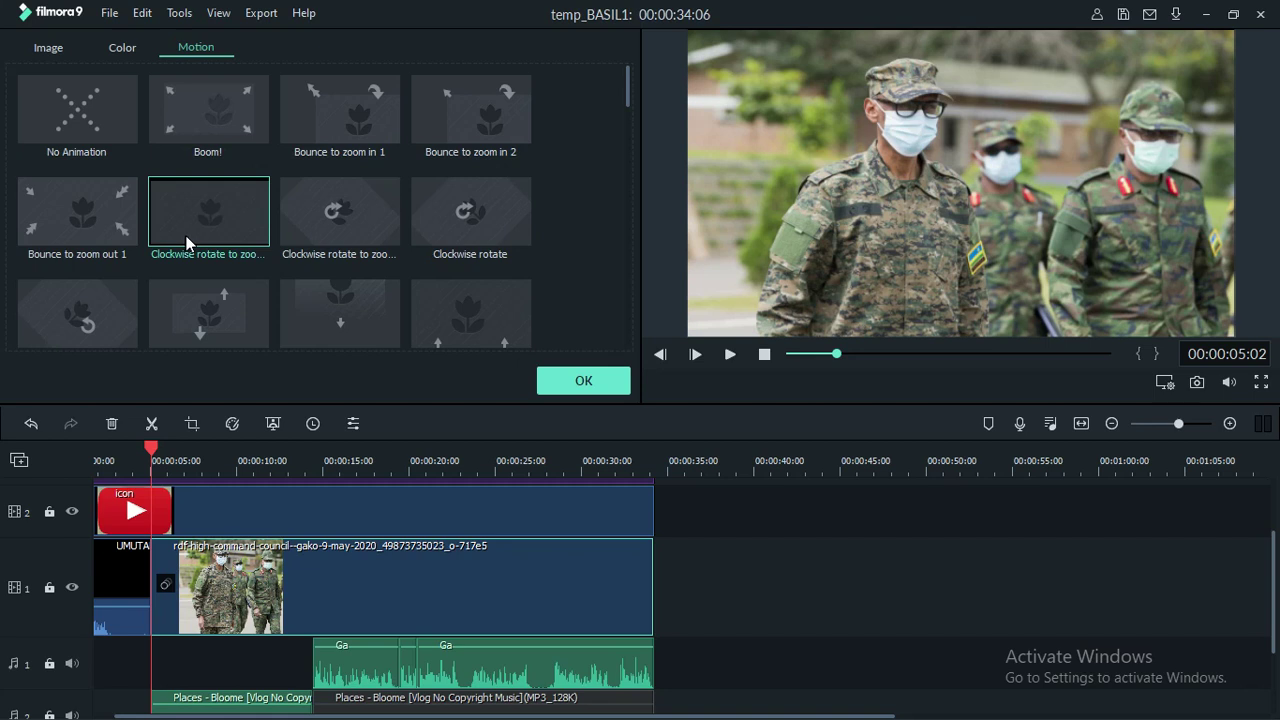
click(568, 378)
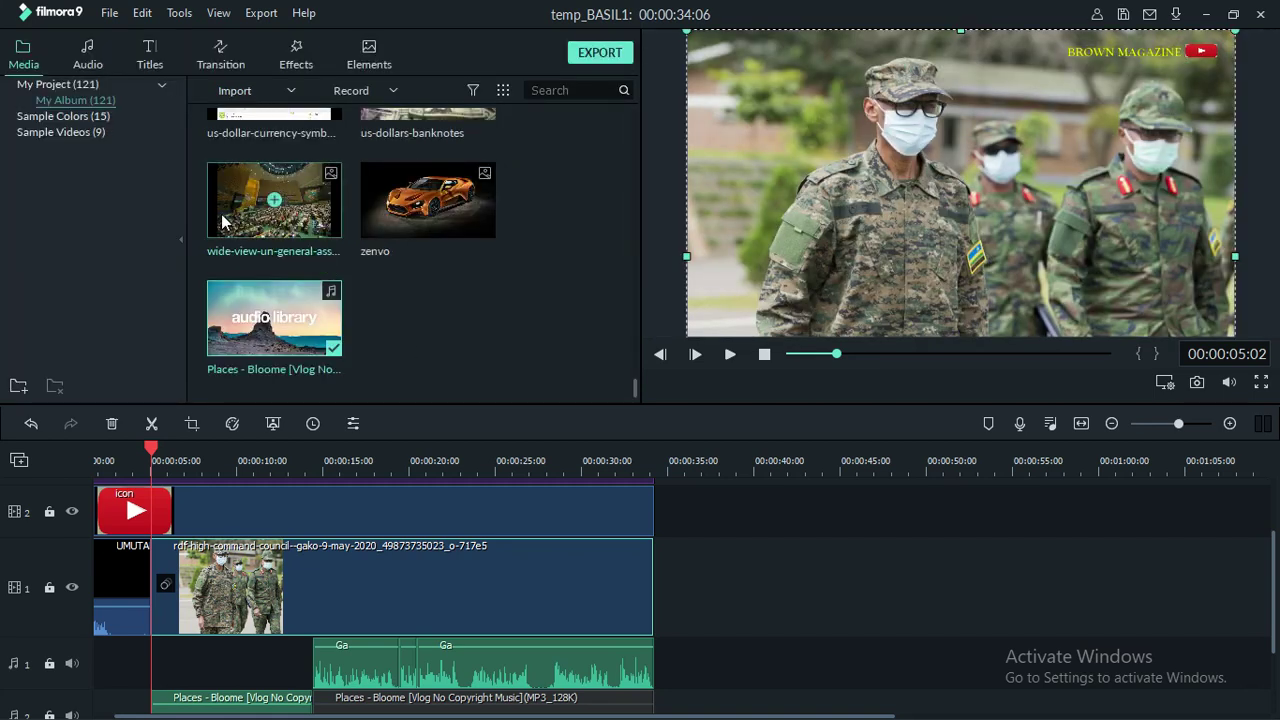
Step: Reopen the photo clip's properties and review its color settings and motion presets
double_click(238, 600)
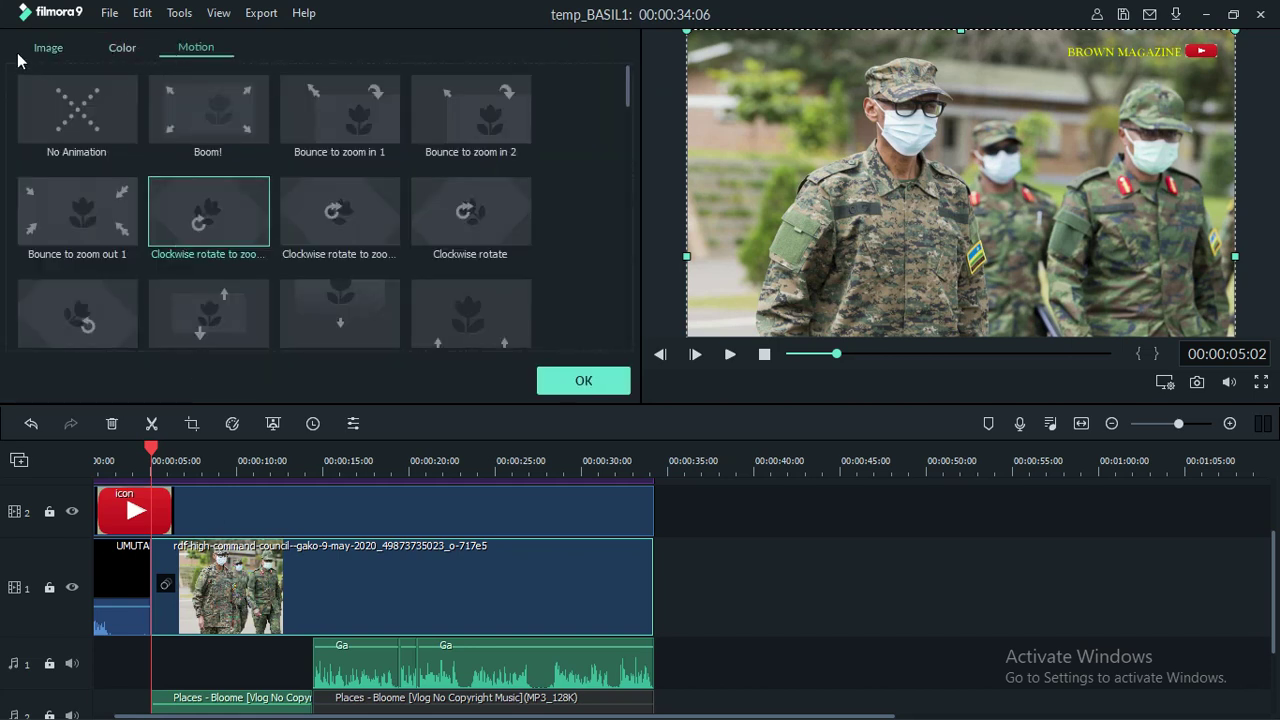
click(127, 47)
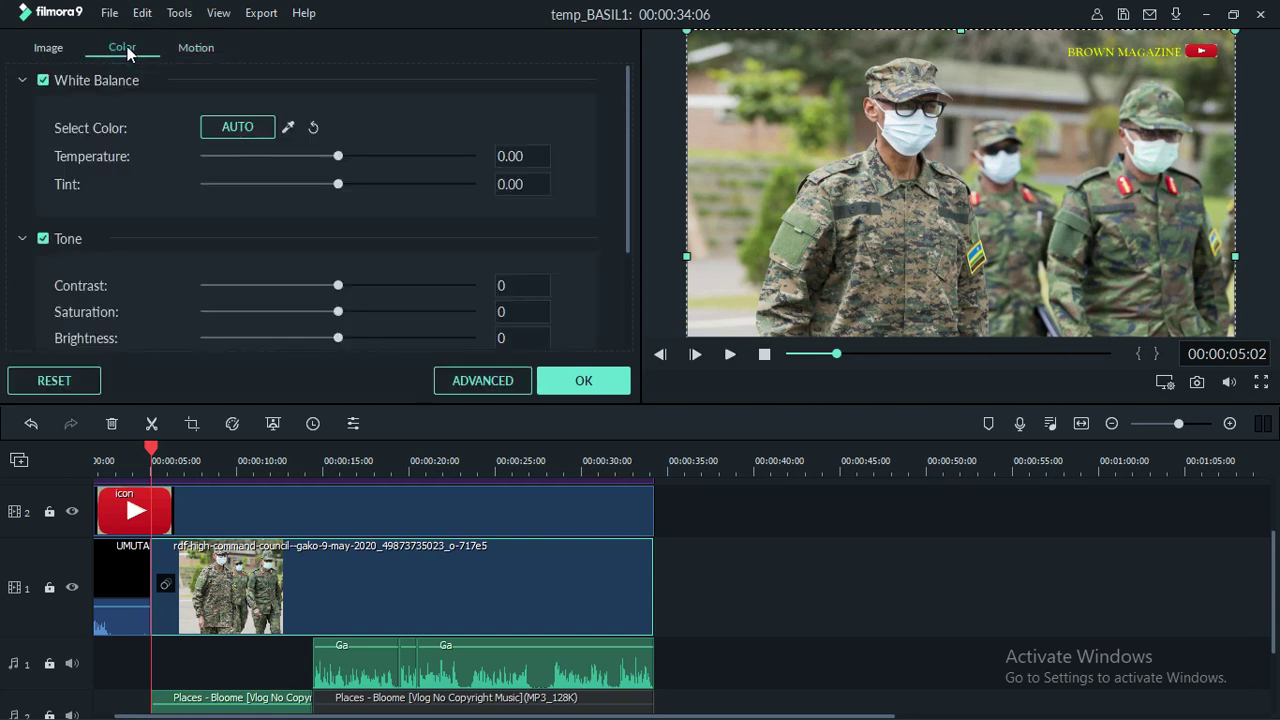
click(199, 51)
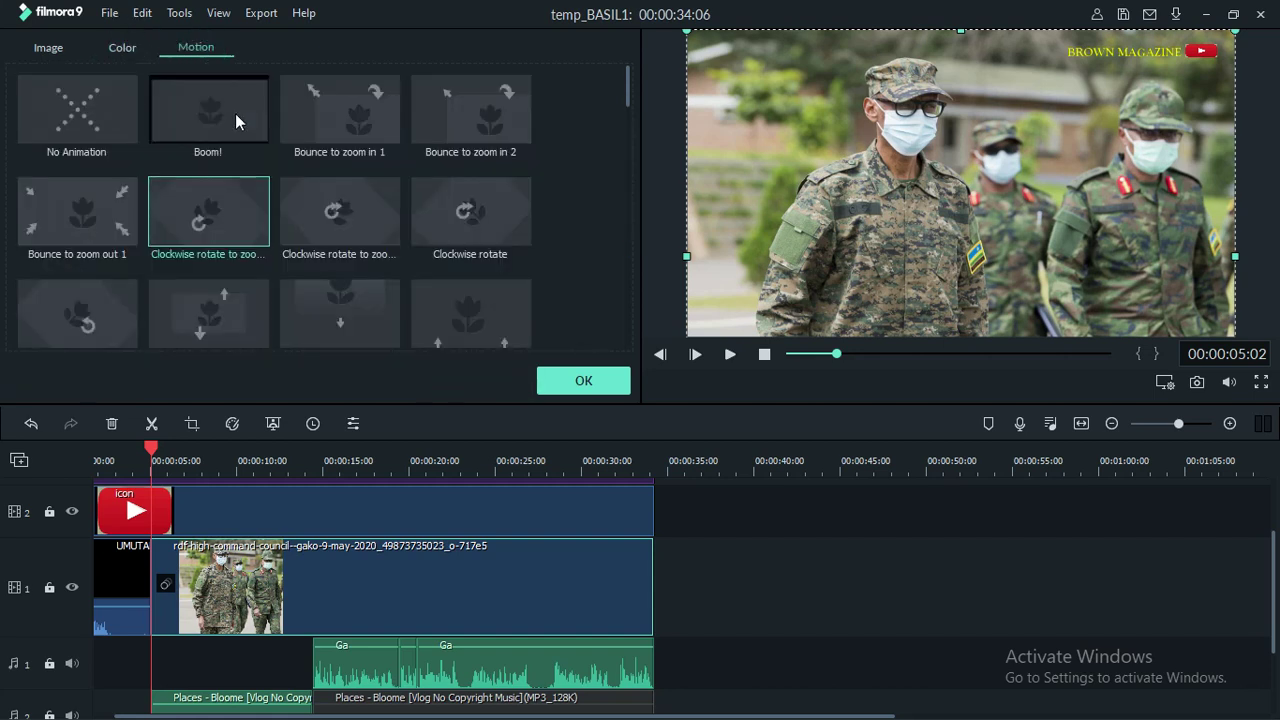
click(580, 381)
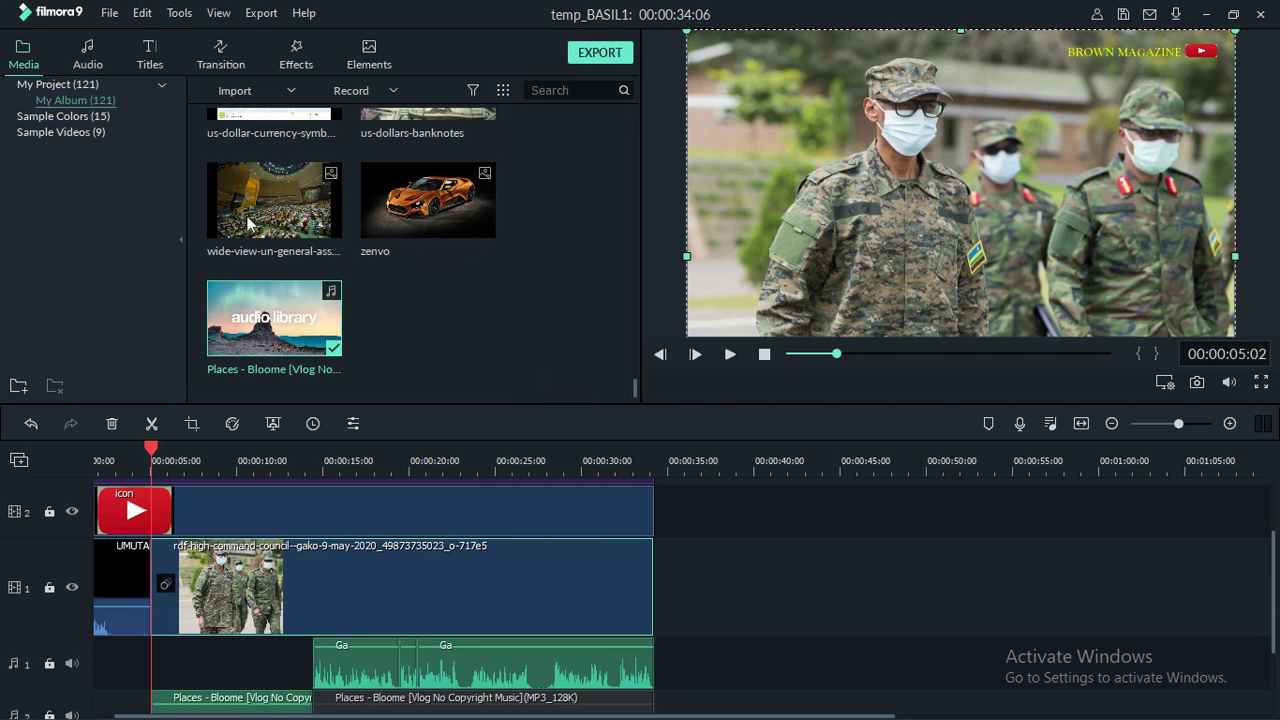
Step: Add the Star transition from the Lifestyle category between the intro video and the photo clip, and play back the join
click(222, 62)
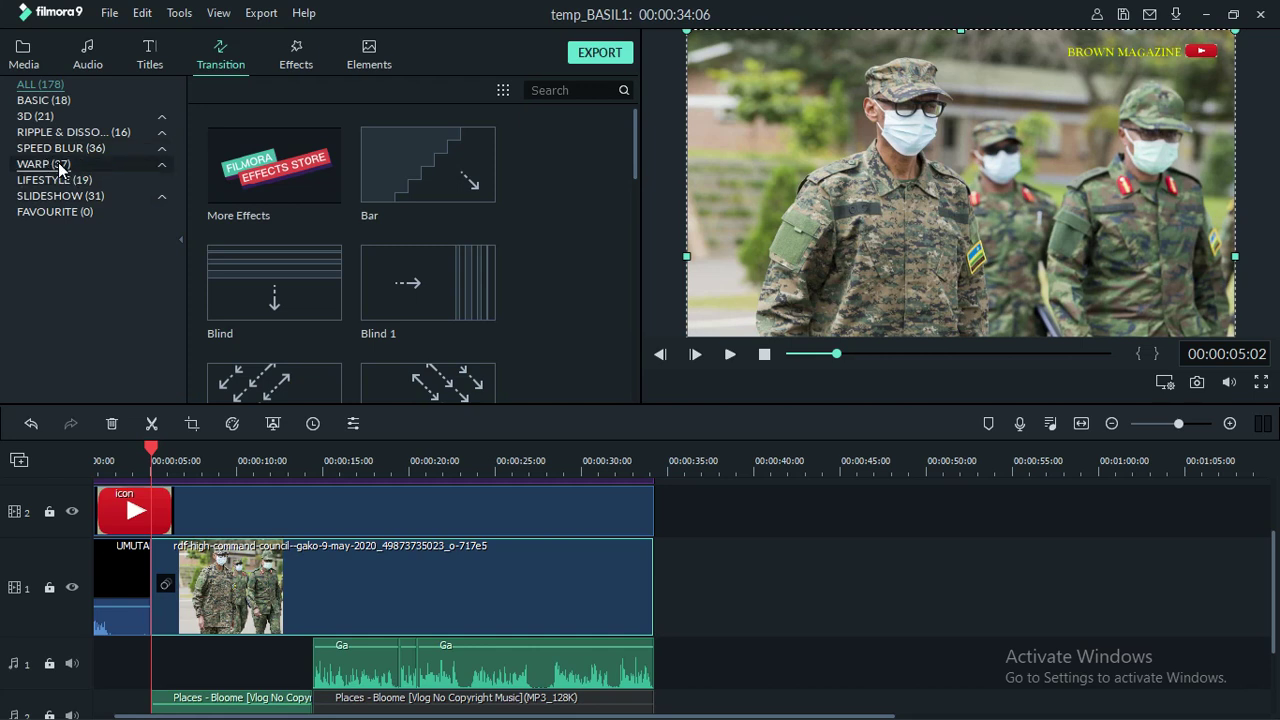
click(60, 170)
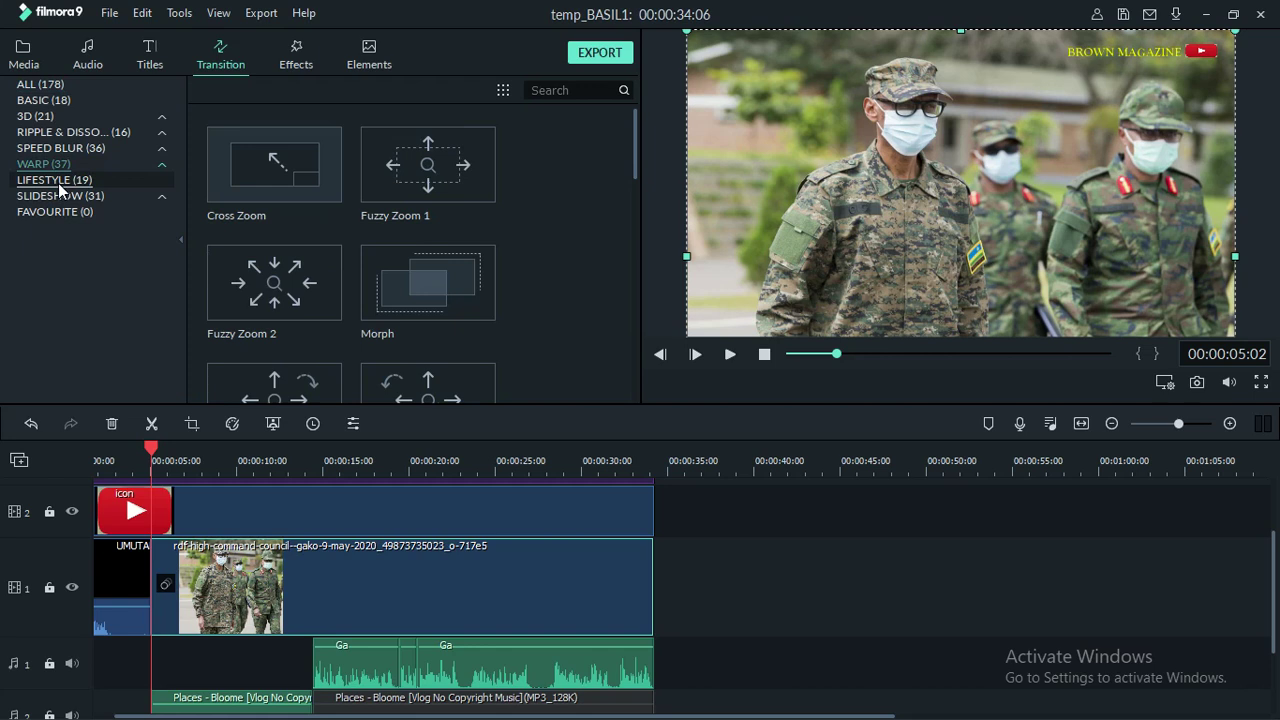
click(58, 181)
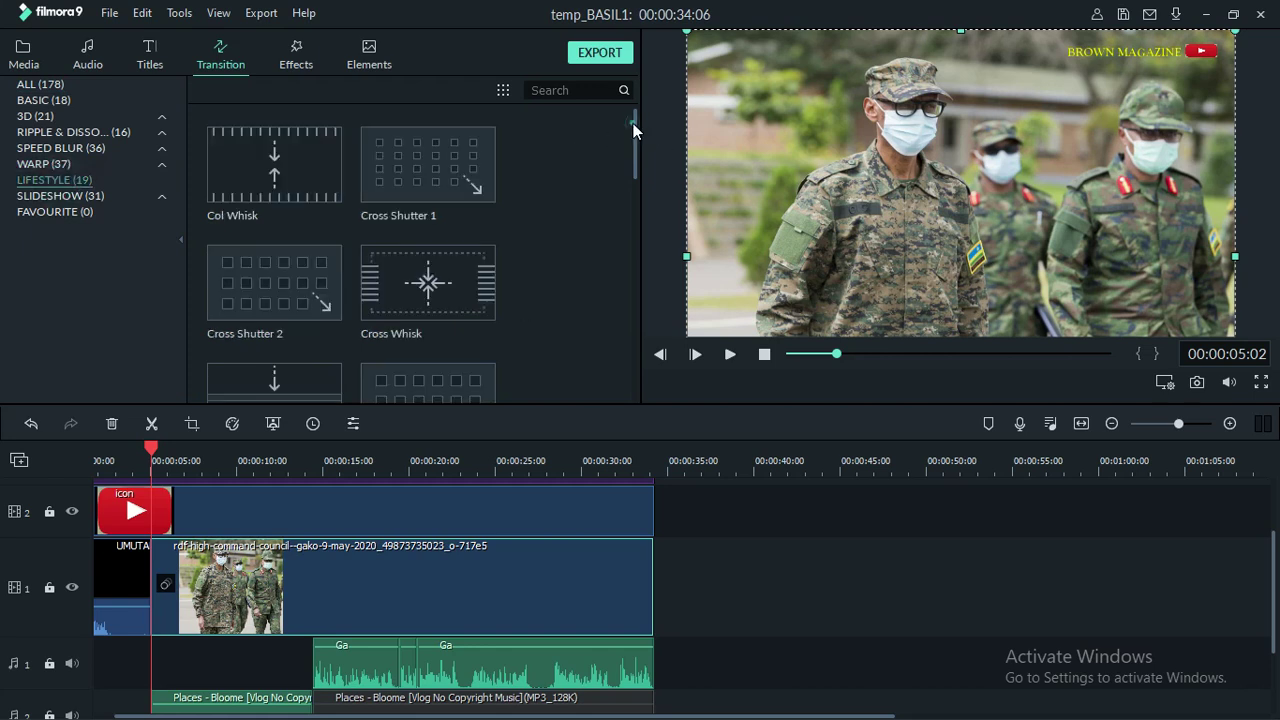
drag(641, 217, 647, 355)
click(275, 220)
drag(215, 365, 148, 593)
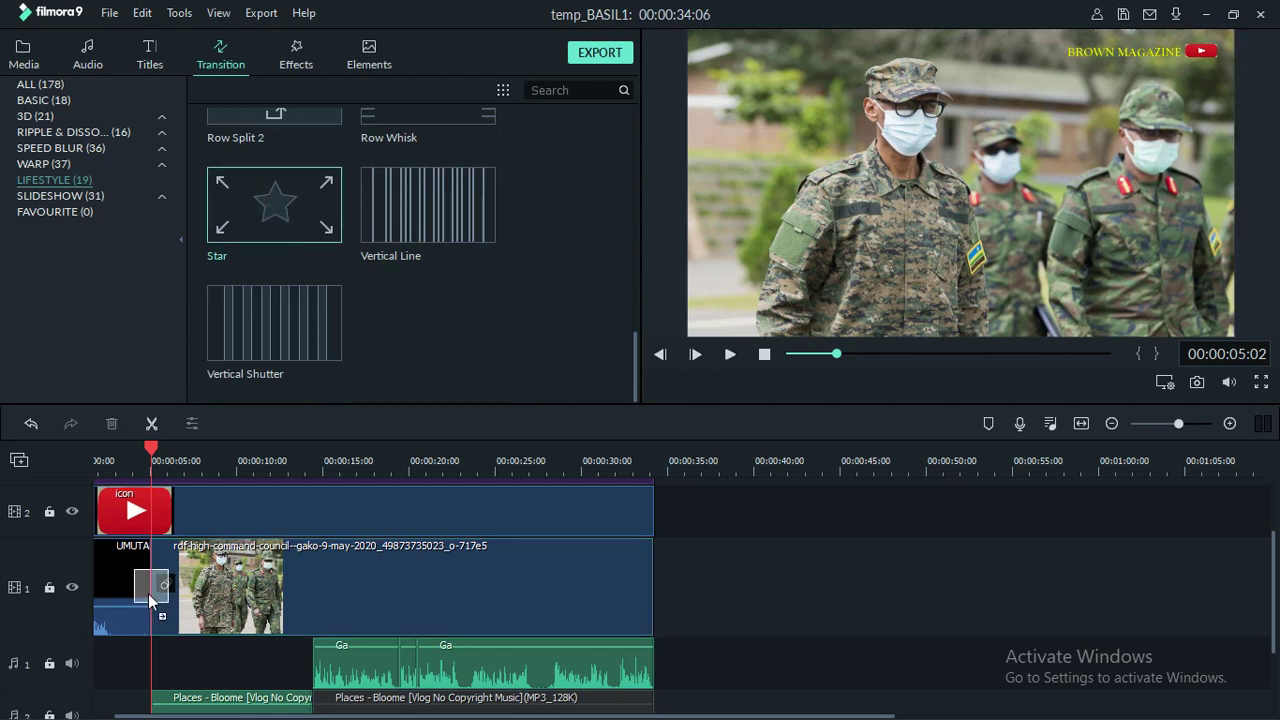
drag(148, 600, 150, 600)
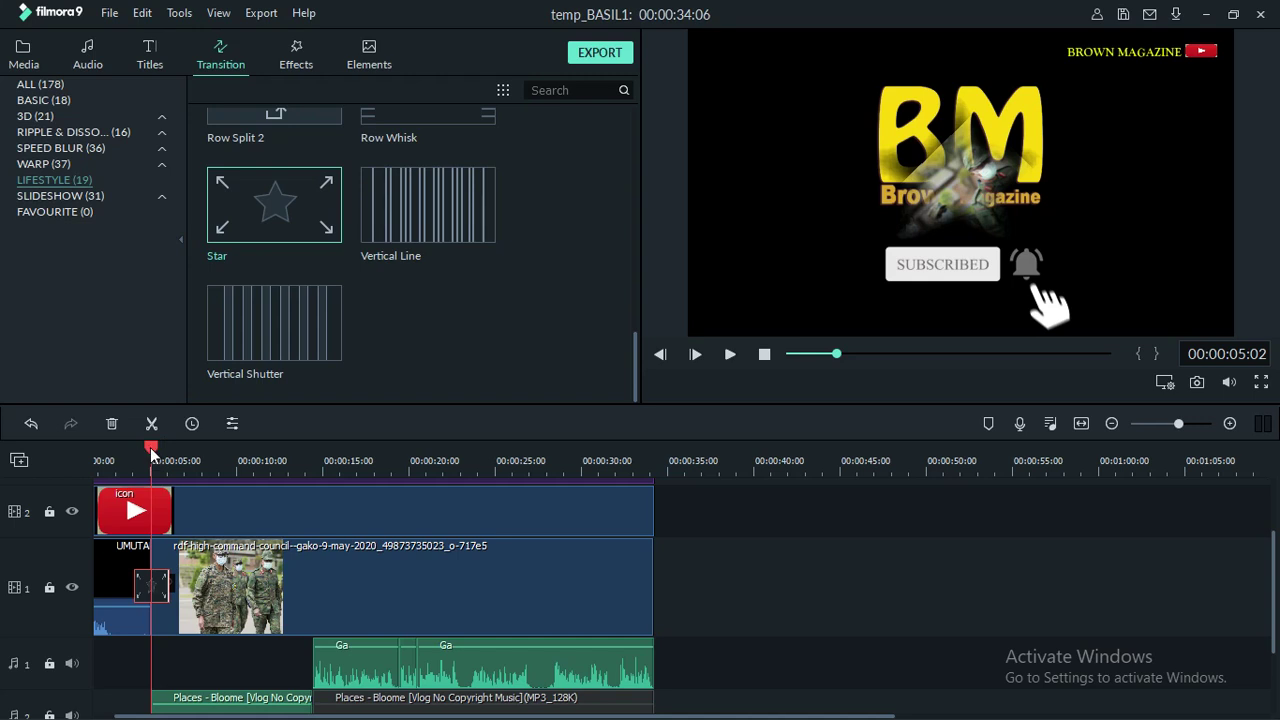
drag(152, 452, 123, 452)
key(space)
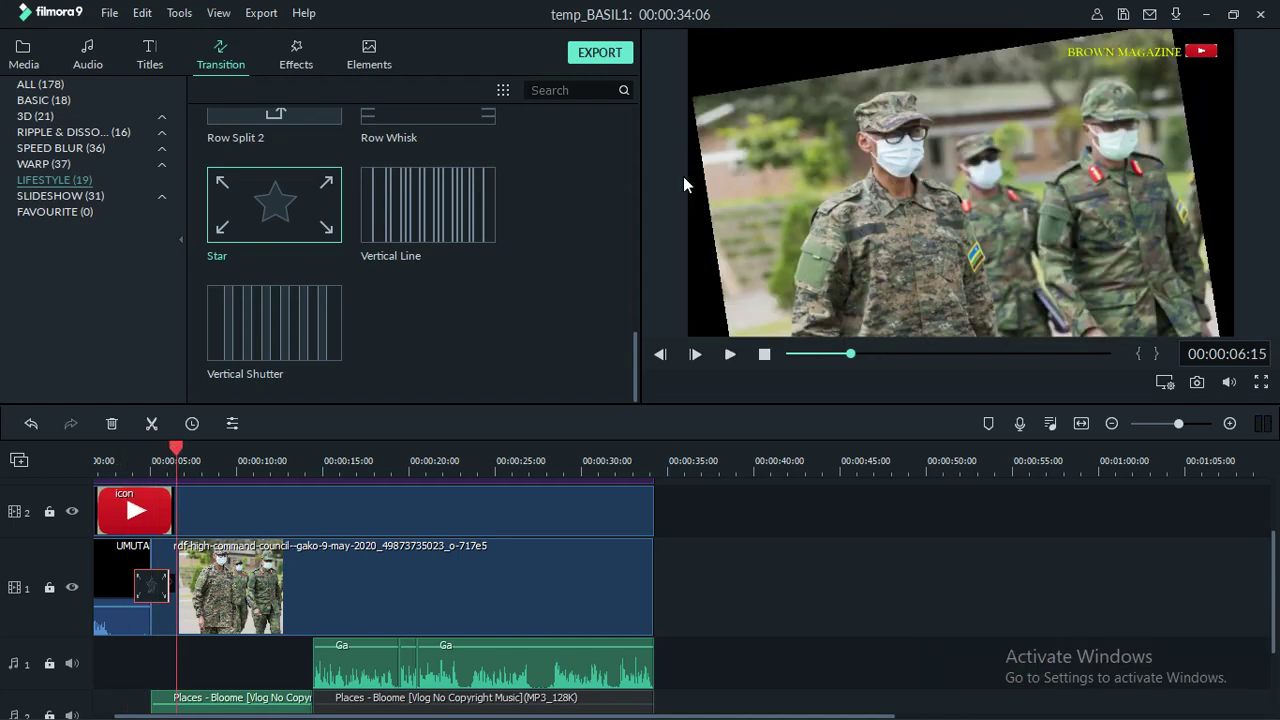
Step: Set the photo clip's motion to No Animation
double_click(258, 612)
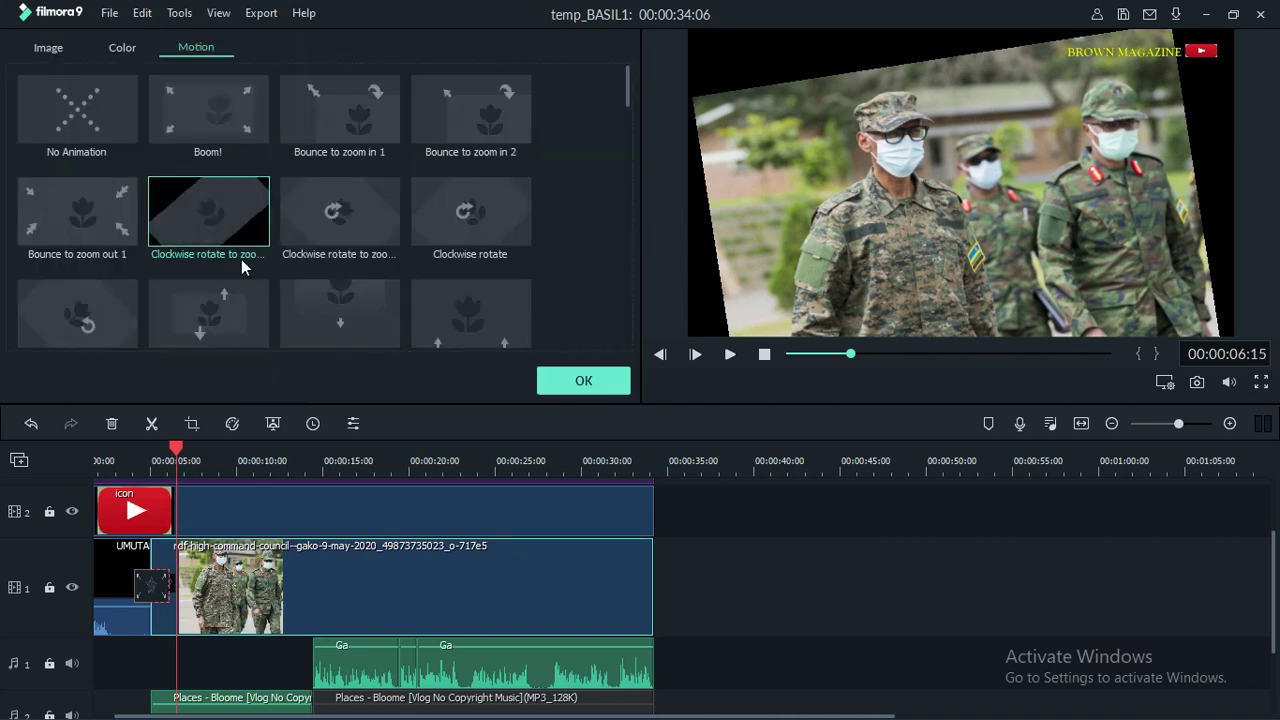
click(87, 128)
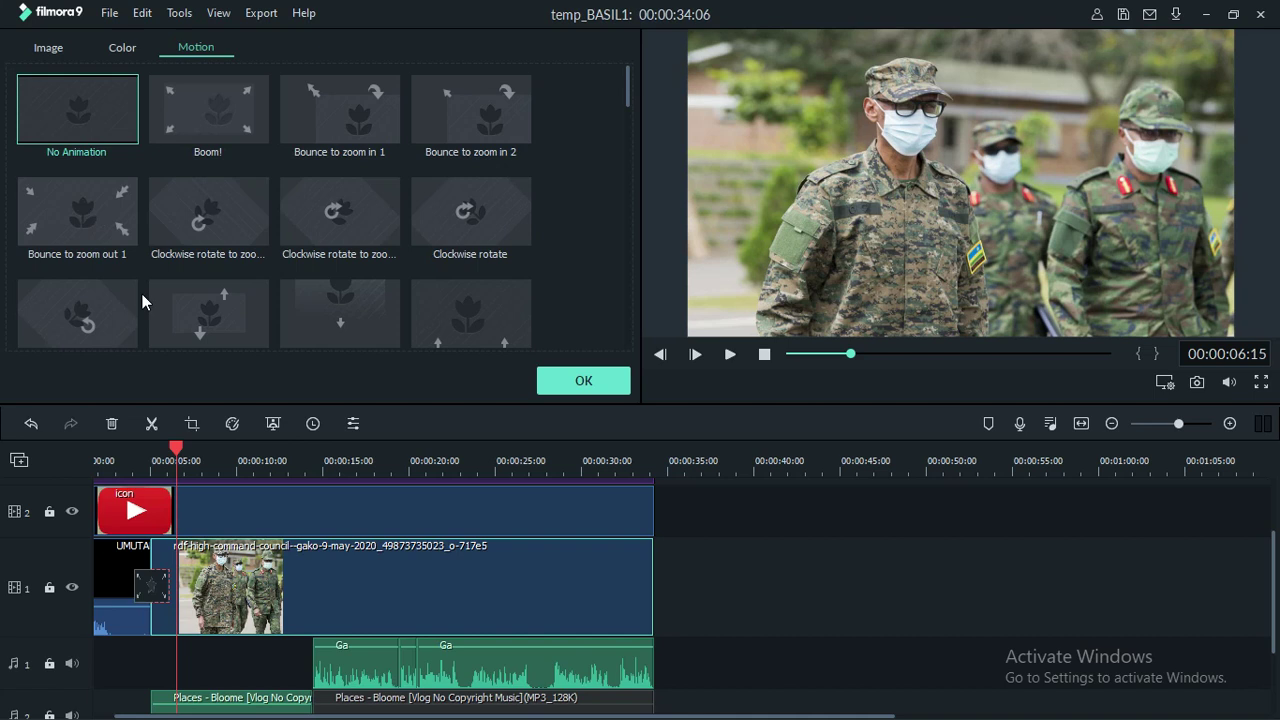
Step: Shift the Star transition to Postfix mode, stretch its duration to 00:00:05:24, and play it back
double_click(152, 592)
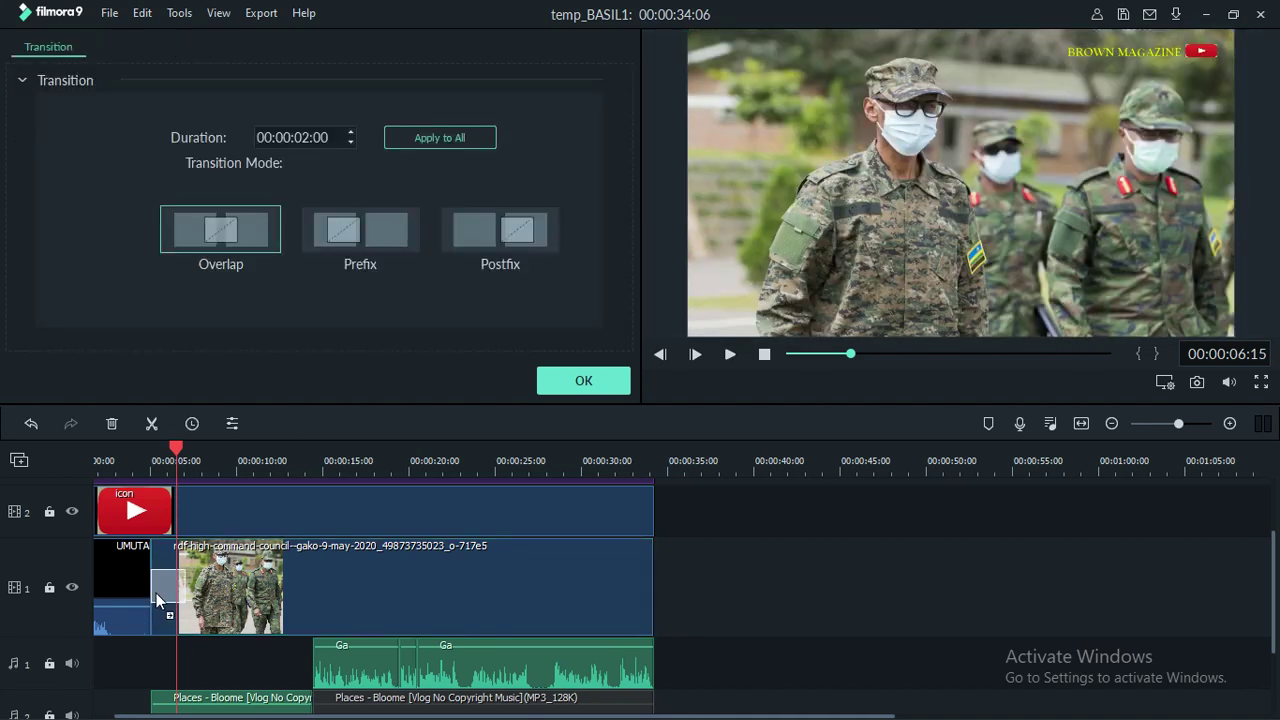
click(154, 593)
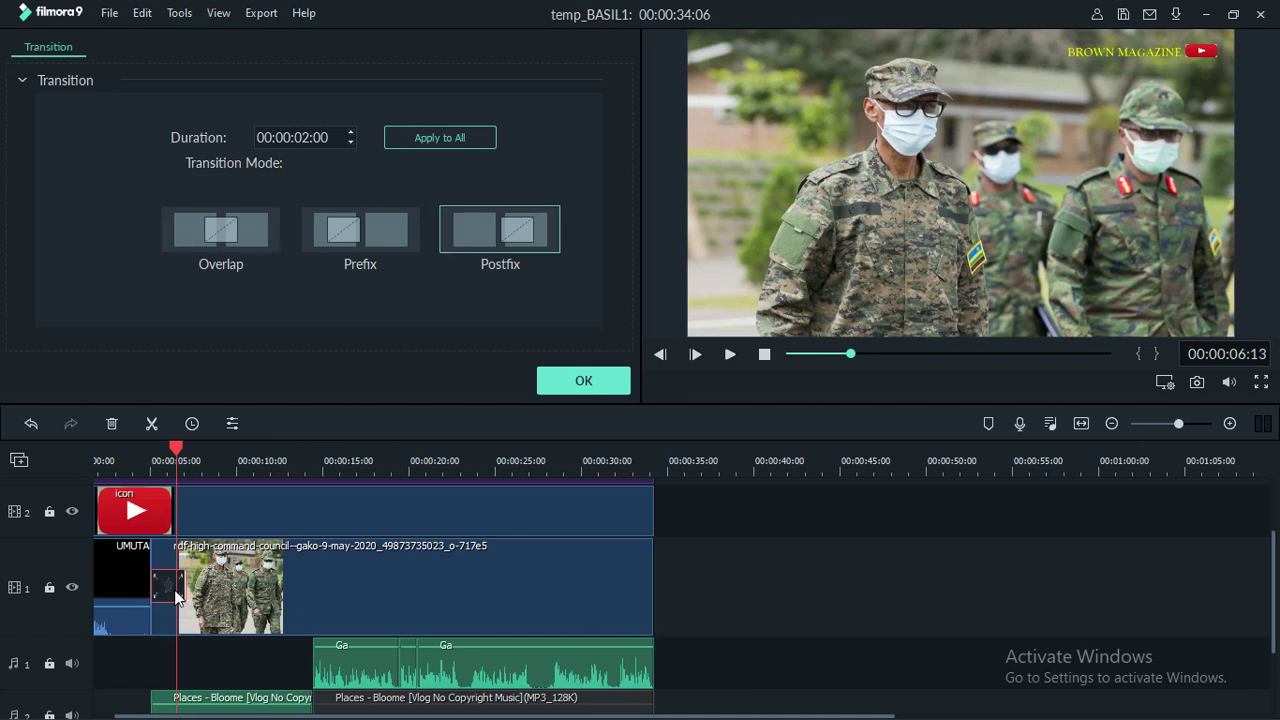
drag(183, 592, 255, 592)
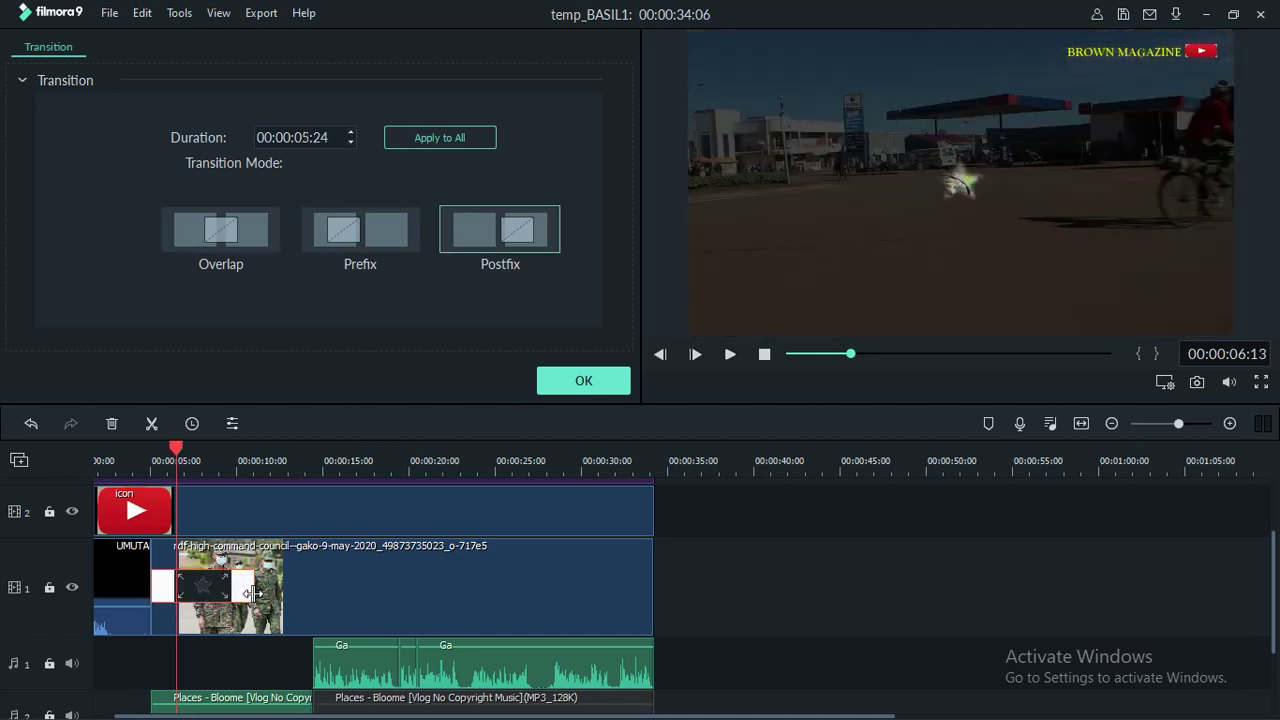
drag(176, 452, 144, 452)
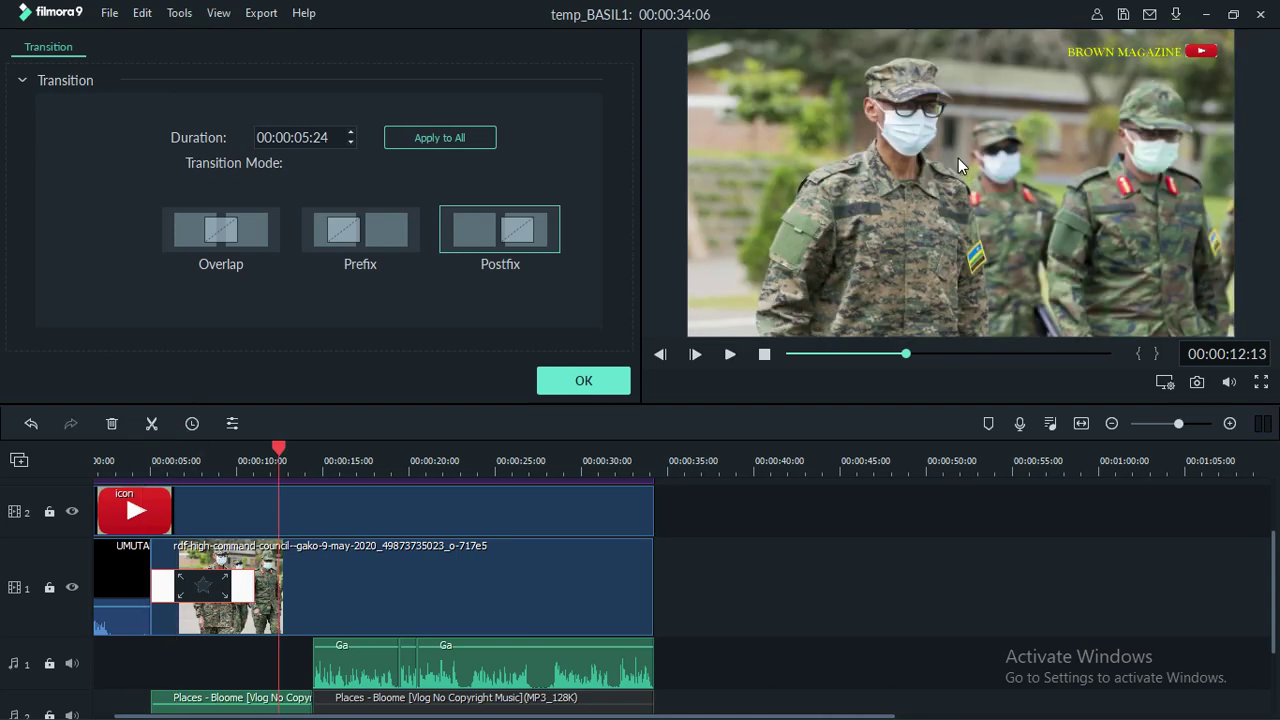
Step: Try to split the clips at 00:00:04:21 near the end of the intro, and undo the split
drag(277, 445, 149, 457)
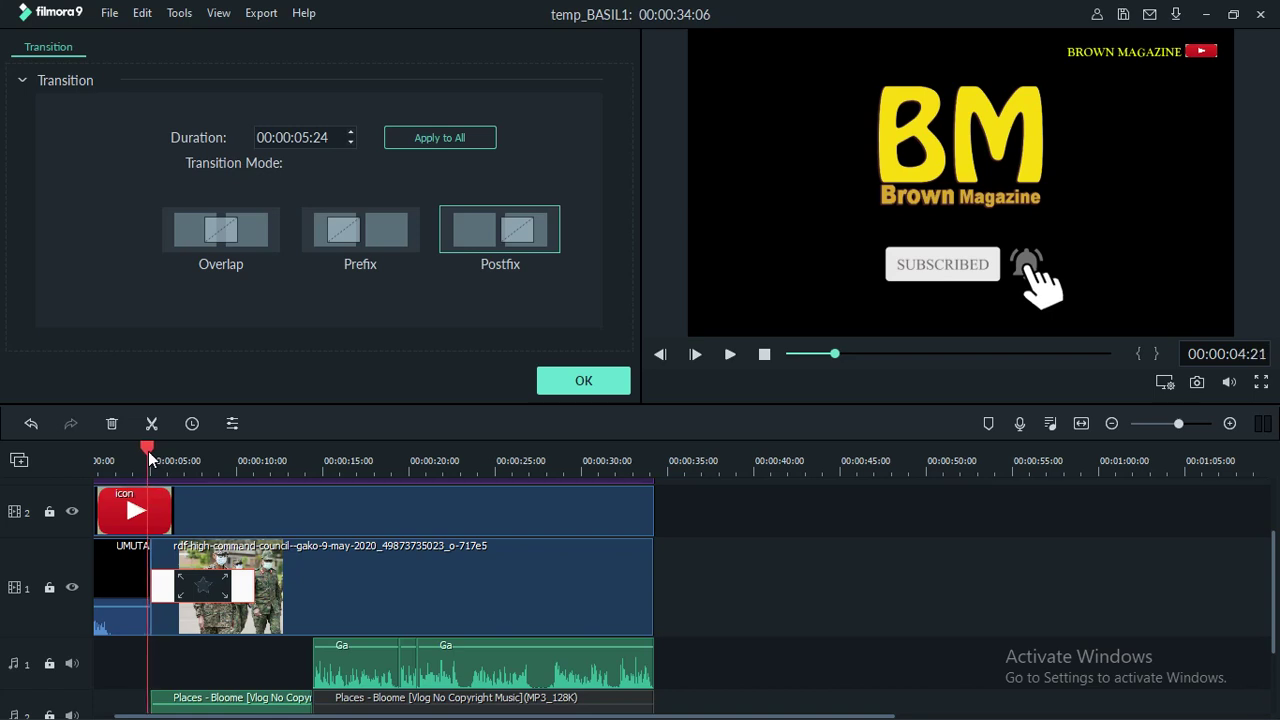
click(151, 424)
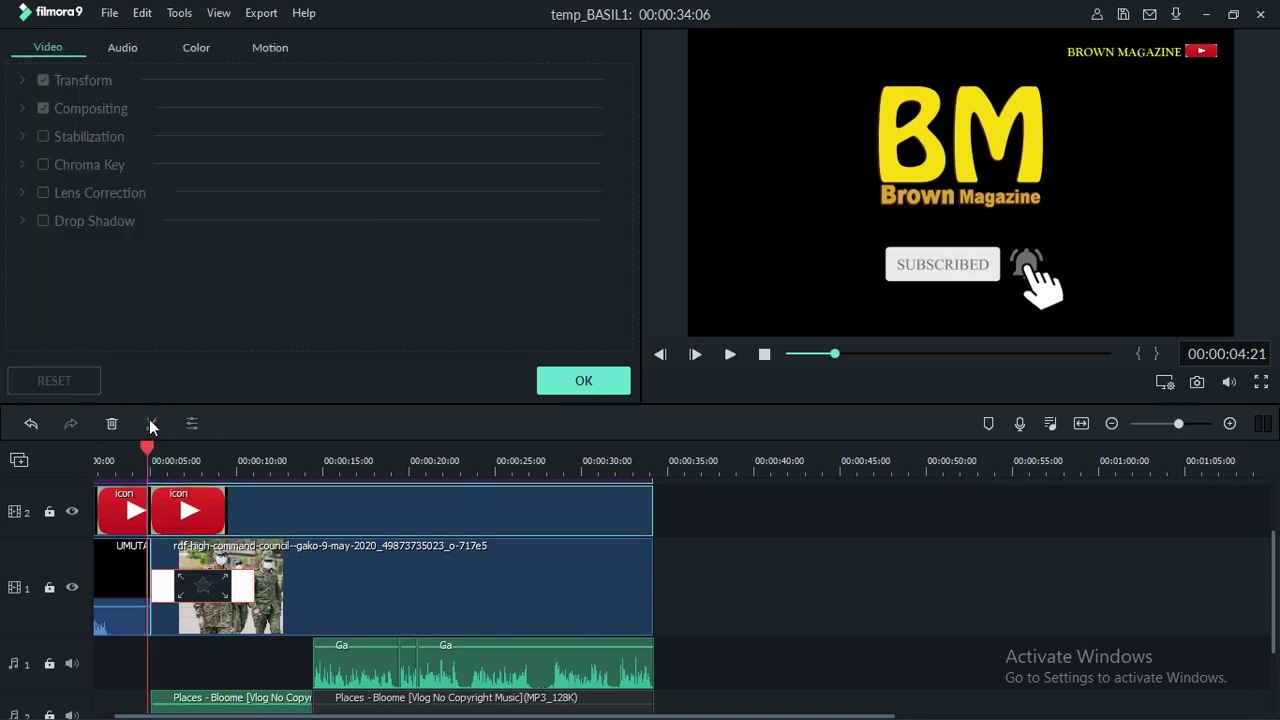
click(30, 425)
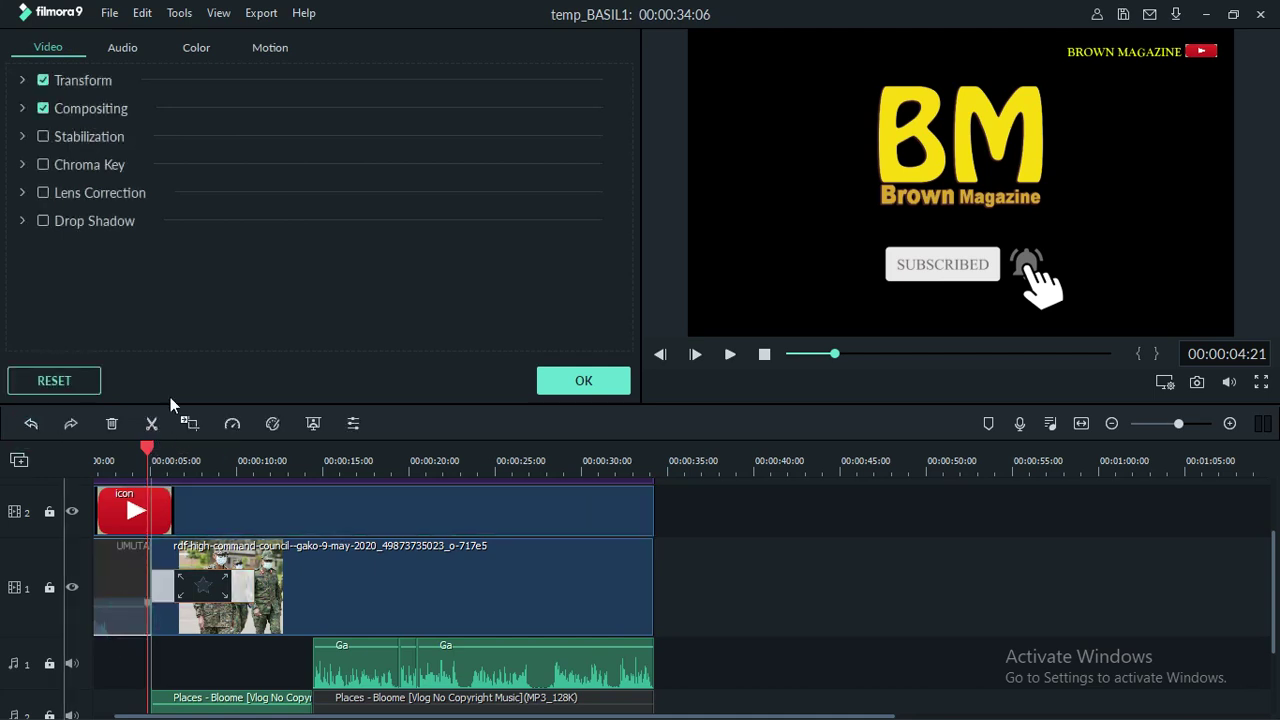
Step: Split the intro clip at 00:00:04:21 and play across the cut into the photo clip
click(150, 424)
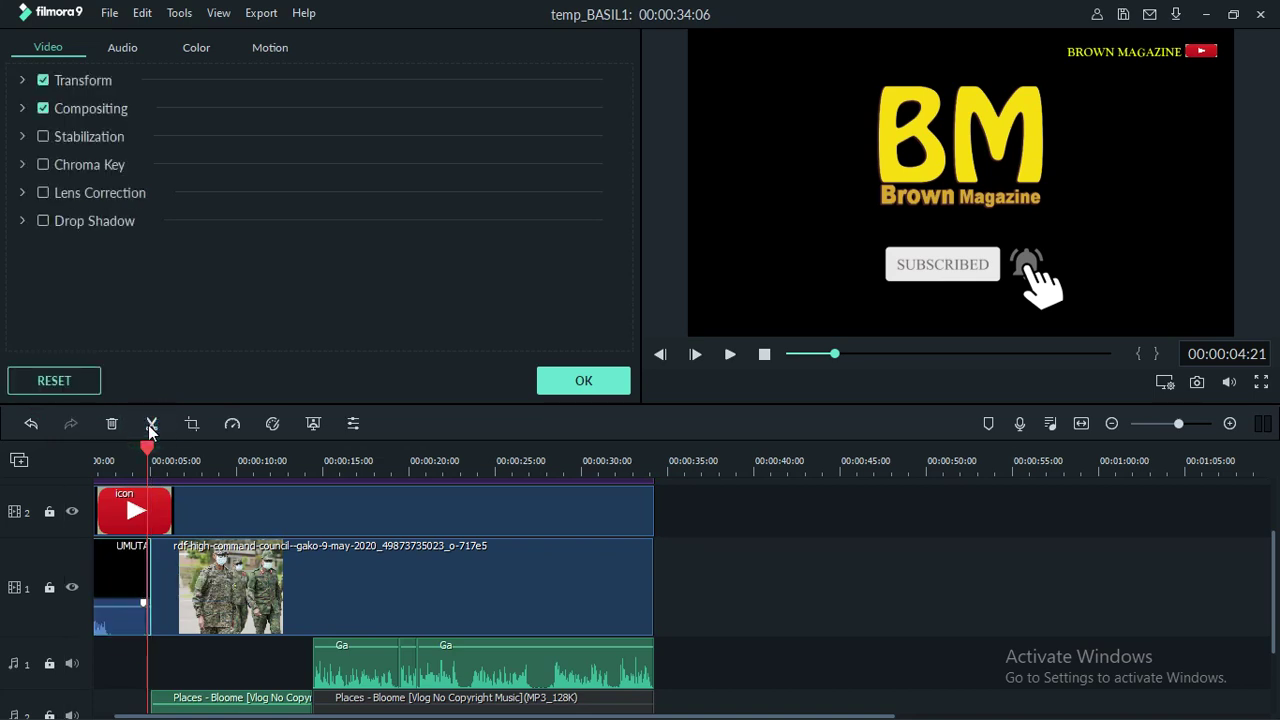
key(space)
key(space)
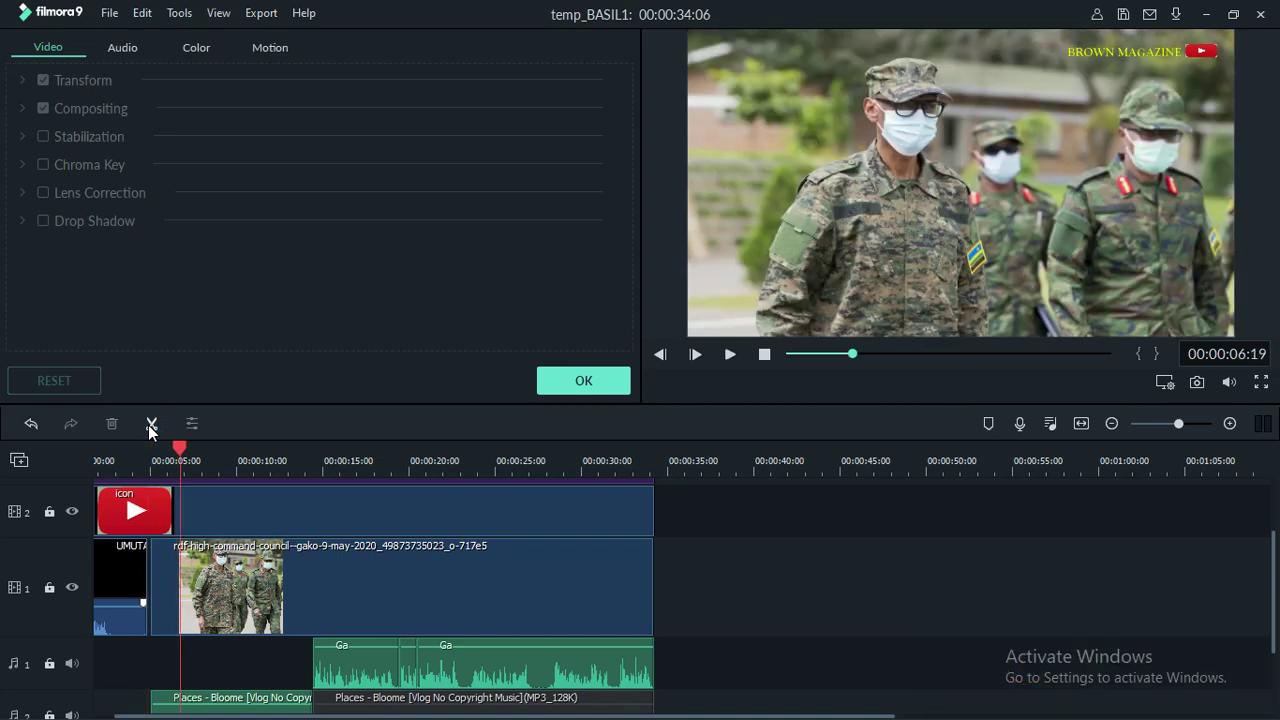
Step: Apply the Star transition to the start of the photo clip and play back the timeline from the end of the intro
click(580, 380)
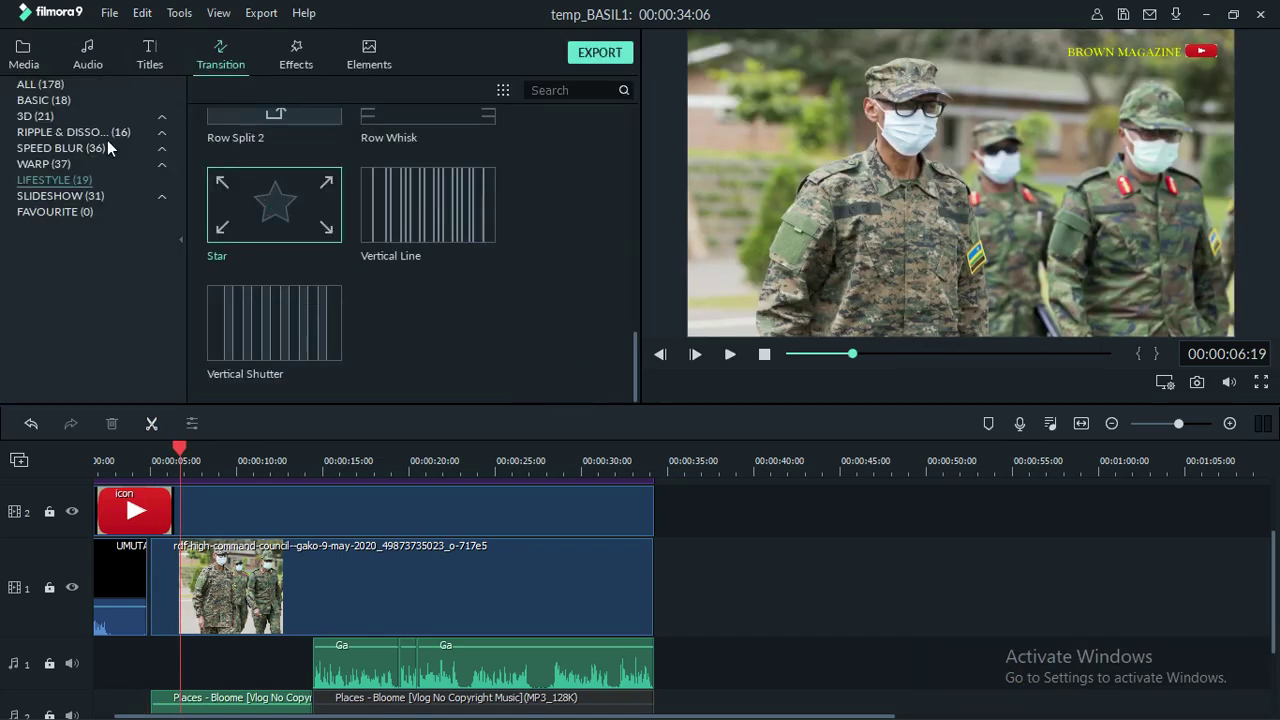
drag(268, 230, 272, 593)
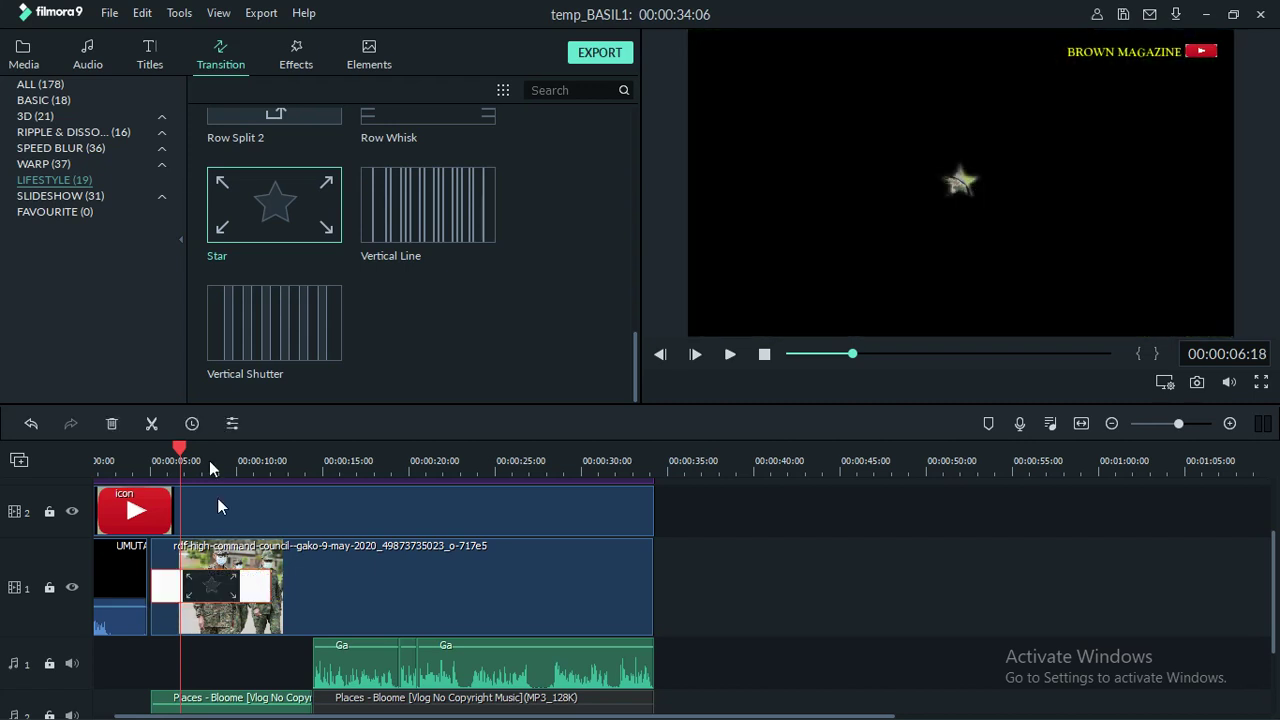
click(148, 452)
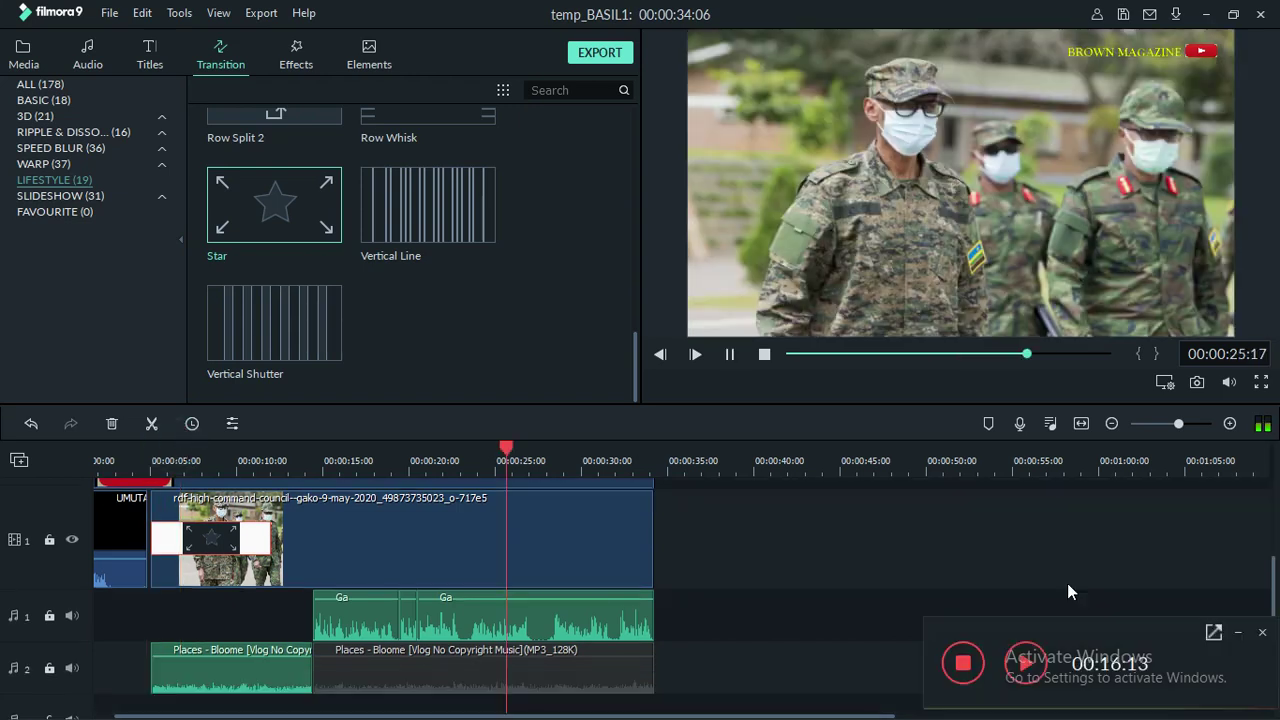
key(space)
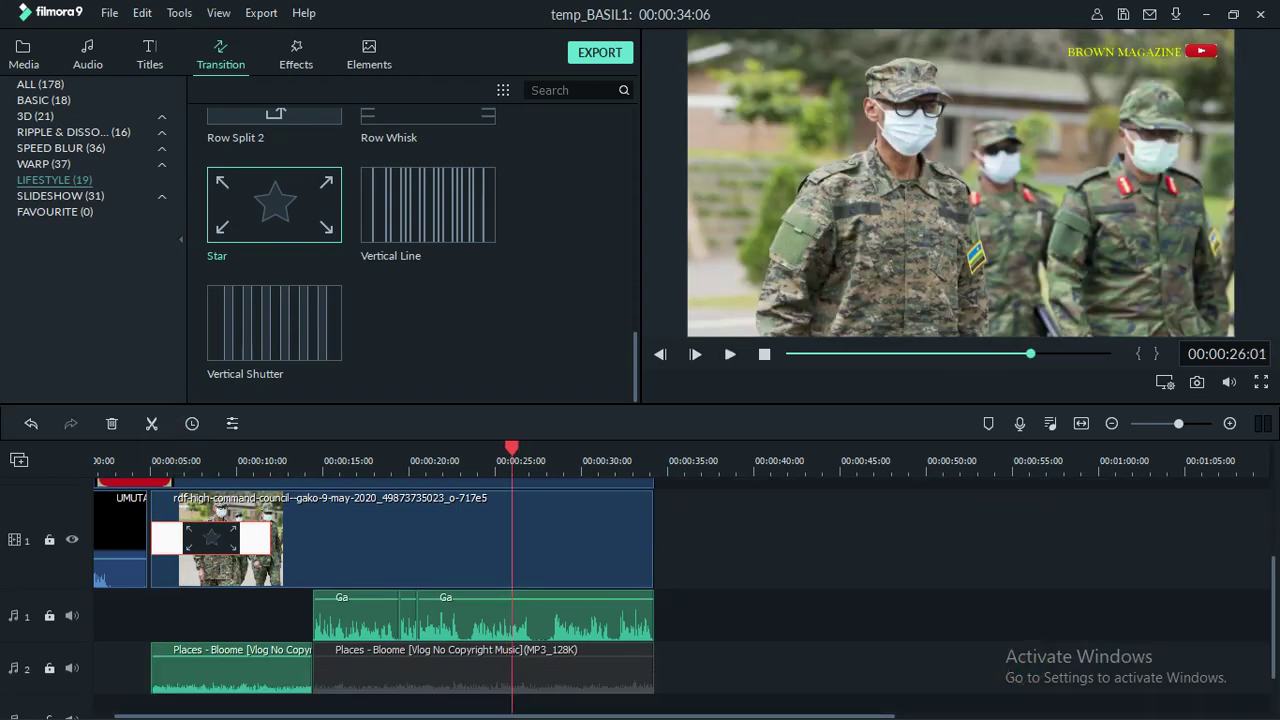
Step: Lower the volume of the second Places - Bloome music segment under the voice clips, and move the playhead to the project's end
click(361, 677)
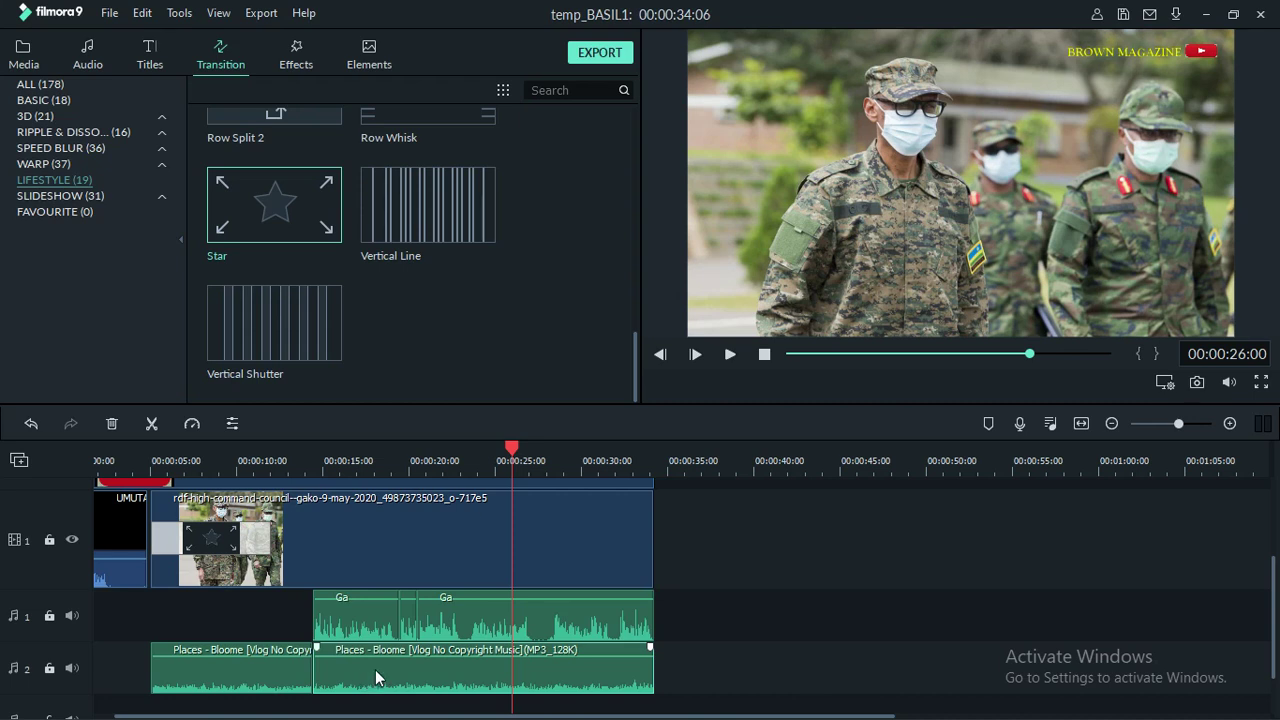
drag(512, 458, 306, 475)
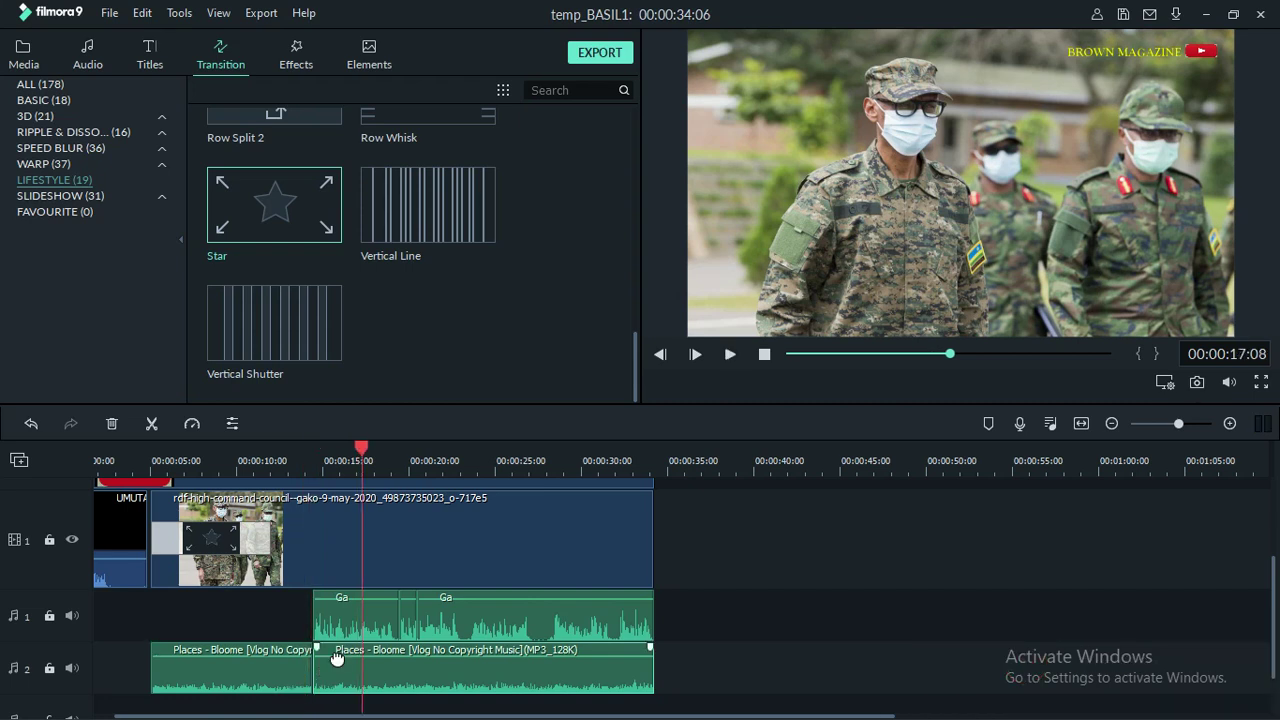
mouse_move(338, 658)
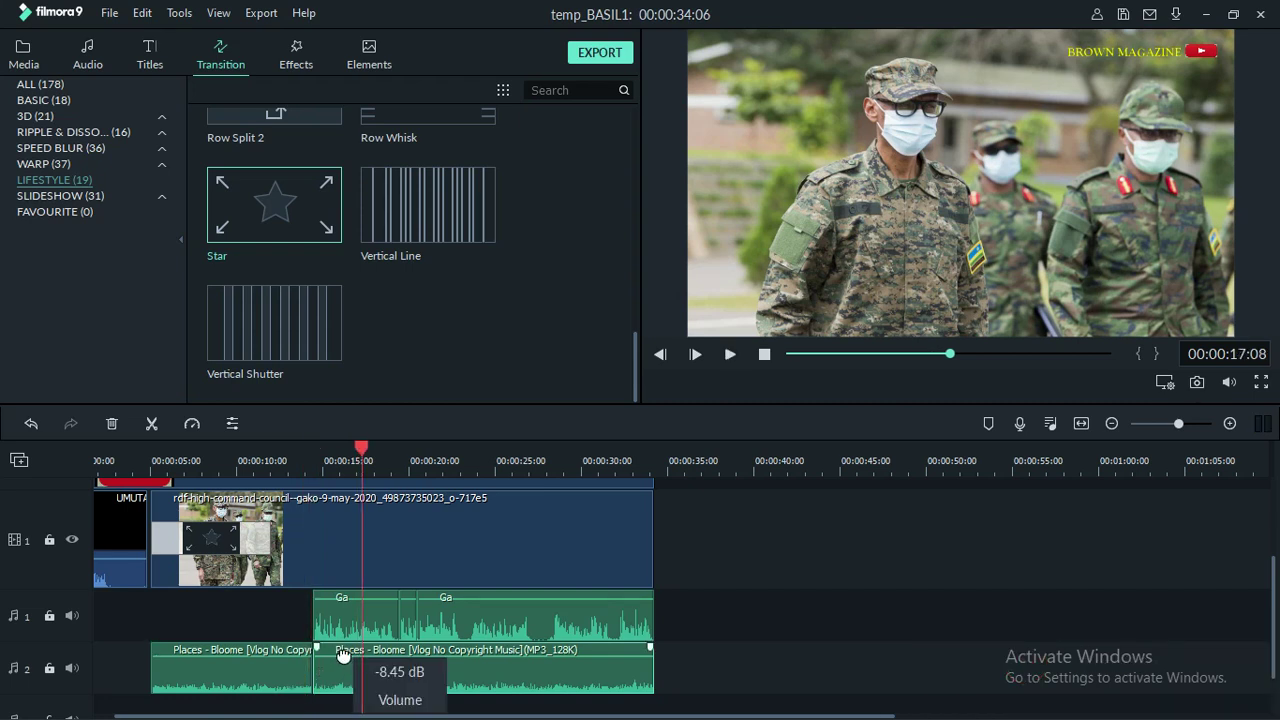
drag(351, 660, 354, 668)
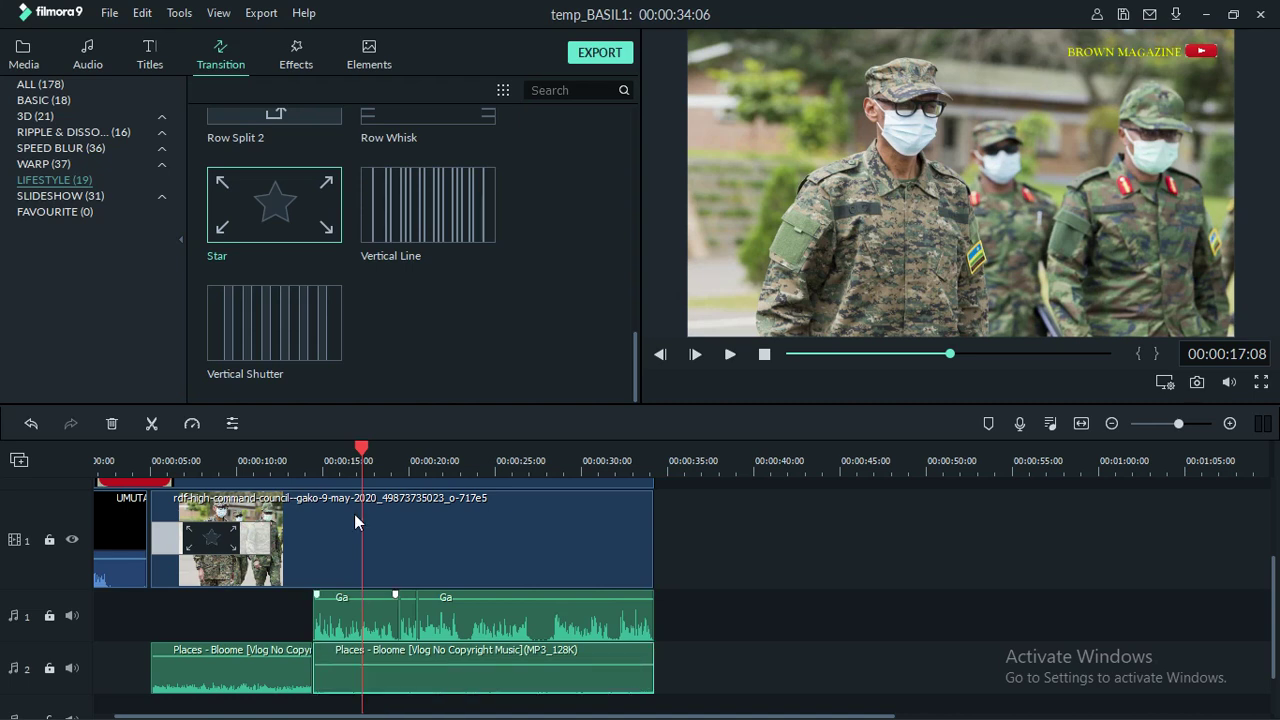
click(332, 450)
drag(332, 450, 310, 443)
key(End)
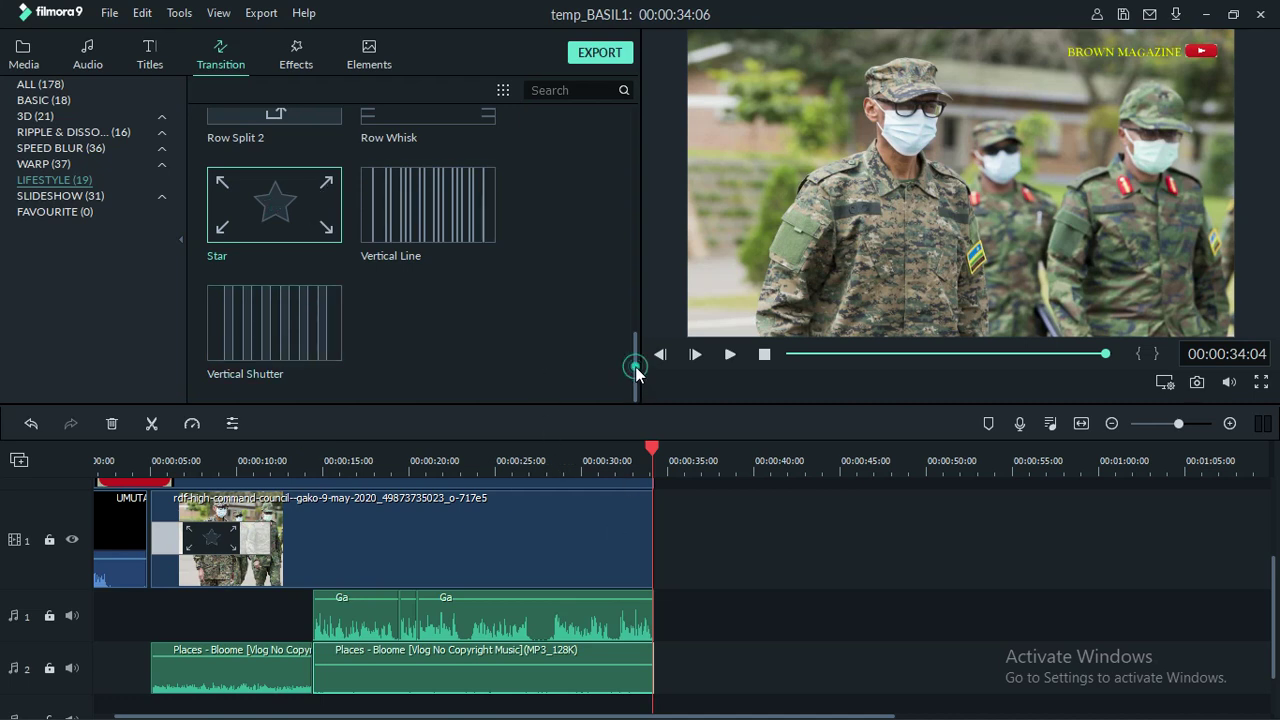
Step: Try to start exporting the finished project
drag(635, 391, 616, 160)
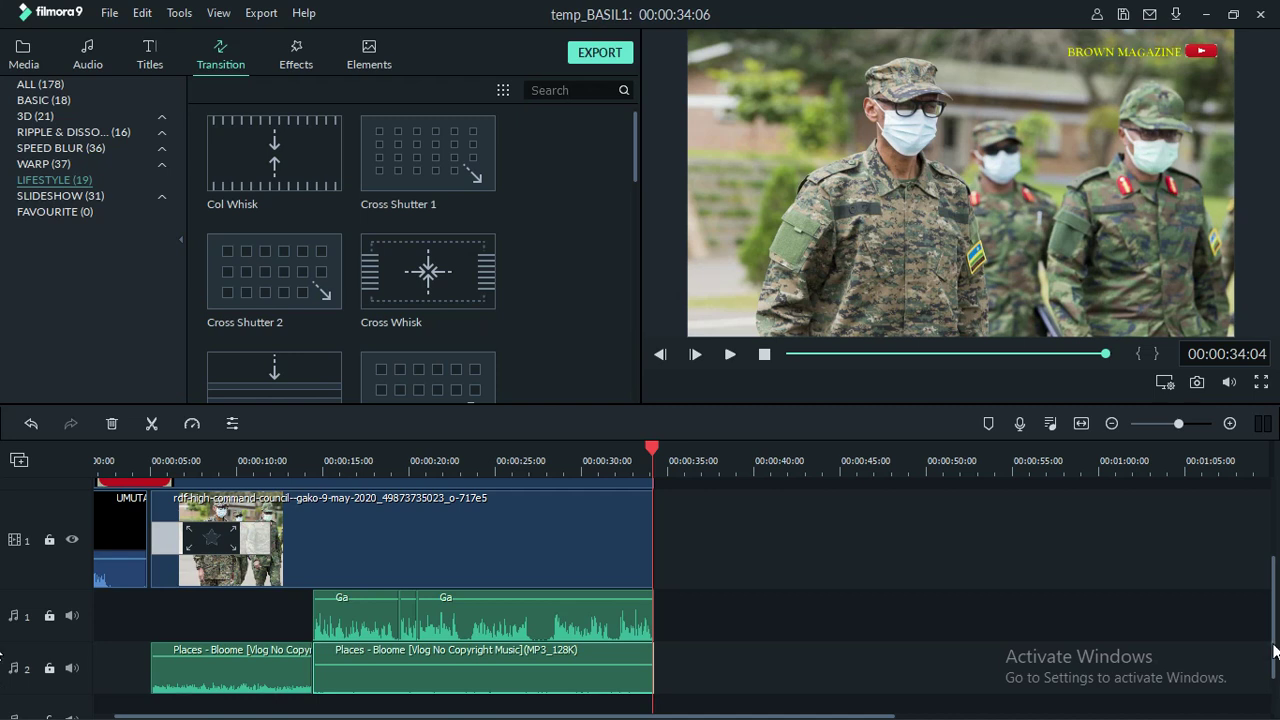
drag(1274, 650, 1267, 592)
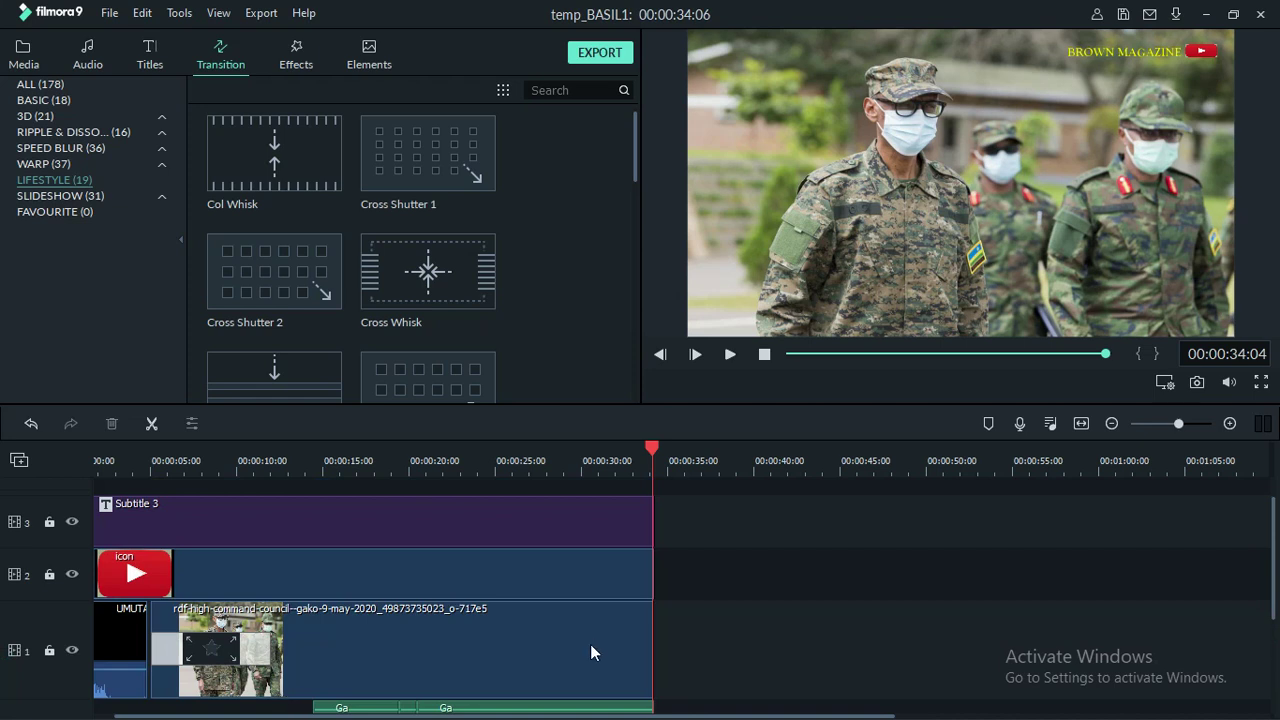
click(591, 50)
click(593, 57)
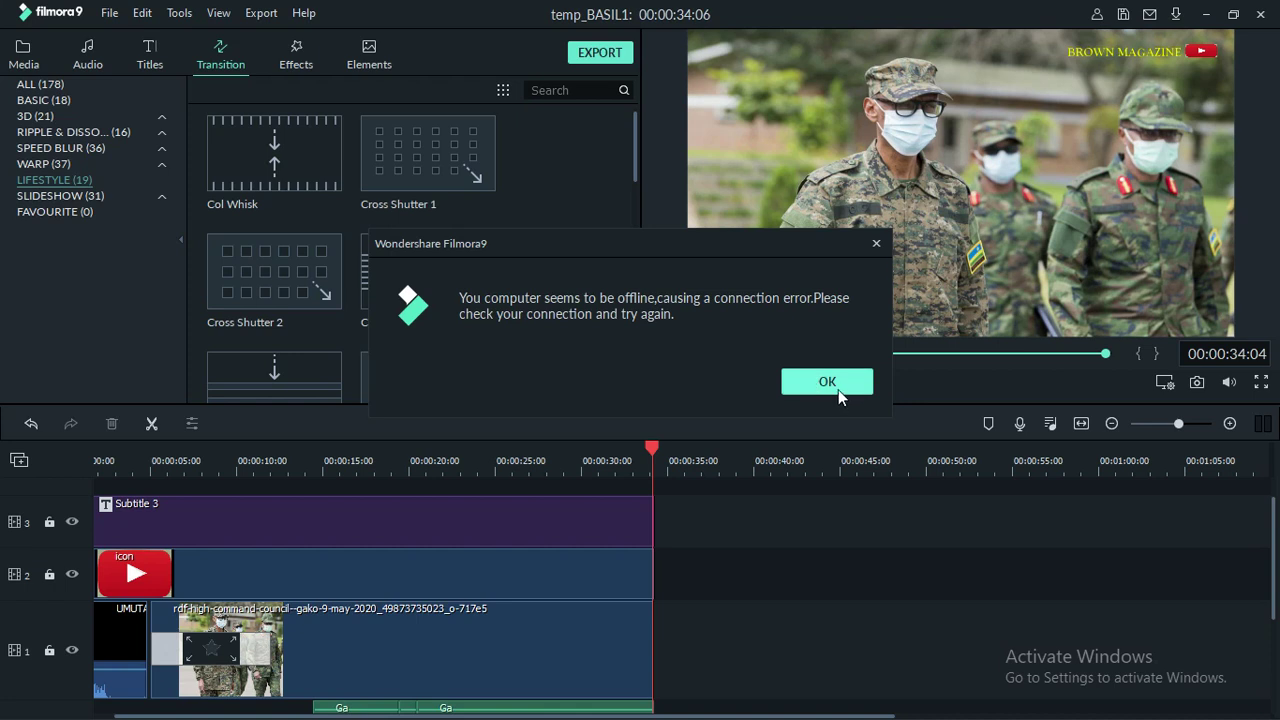
click(876, 244)
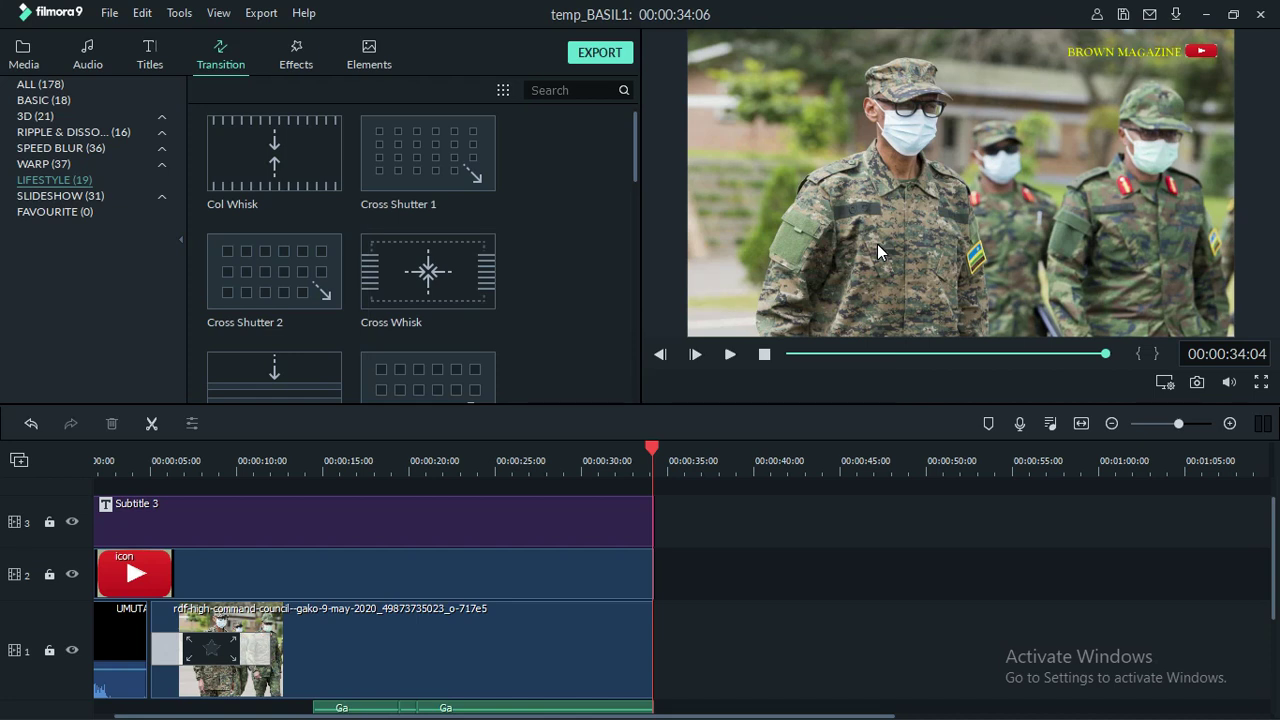
Step: Open the export settings for a local MP4 file and name the video PRESIDENT
key(ctrl+e)
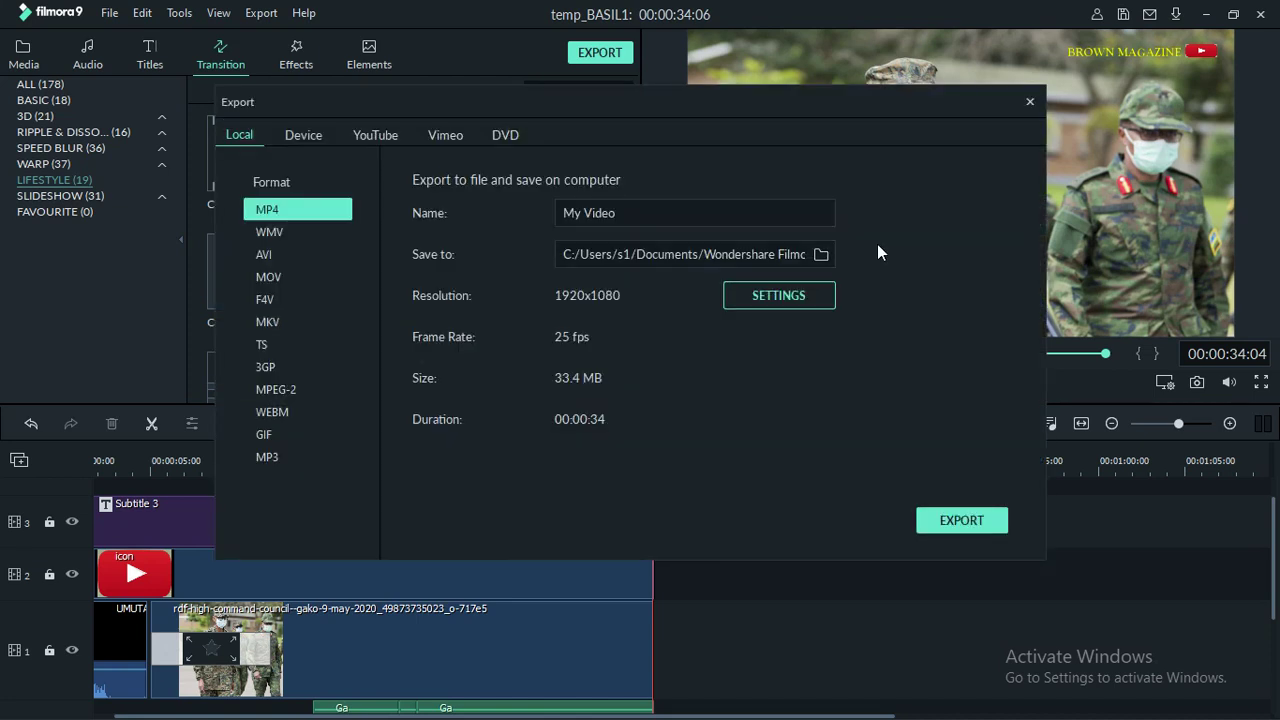
click(710, 215)
key(BackSpace)
key(BackSpace)
key(BackSpace)
key(BackSpace)
key(BackSpace)
key(BackSpace)
key(BackSpace)
key(BackSpace)
text(TUT)
key(BackSpace)
key(BackSpace)
key(BackSpace)
text(PRESIDENT)
Step: Set the export resolution to 1280x720 with Better quality
click(776, 296)
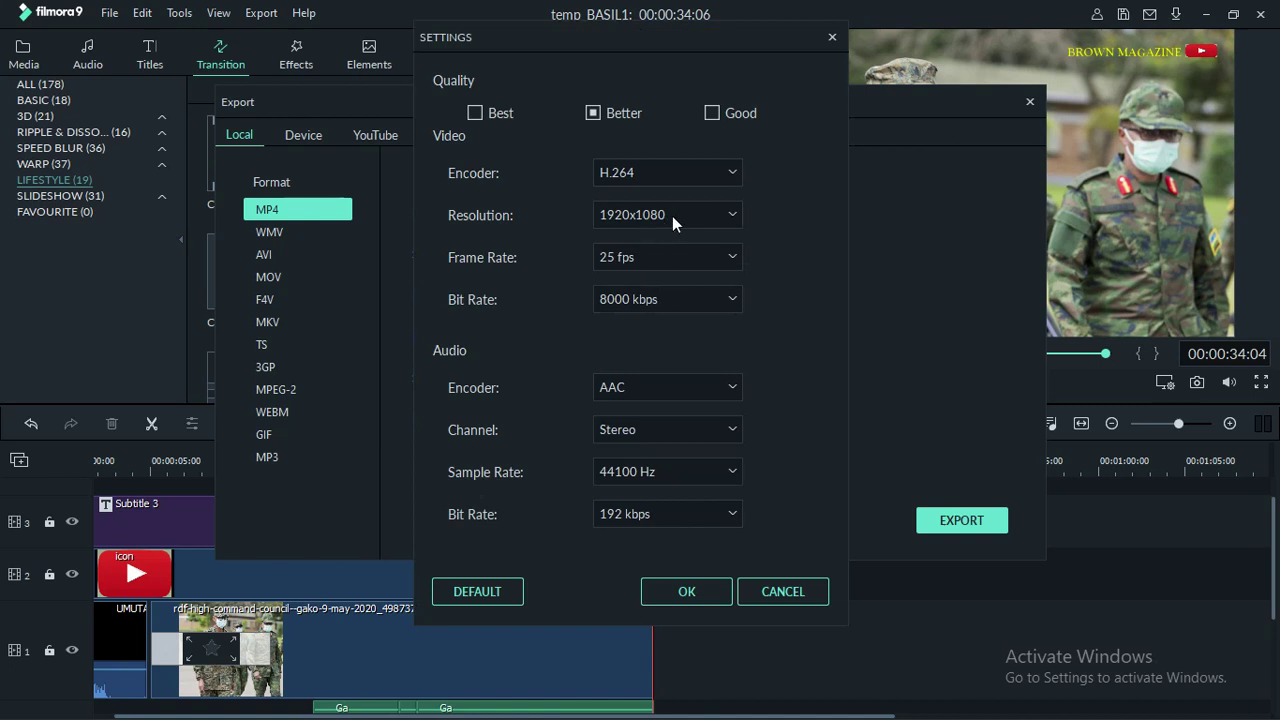
click(732, 214)
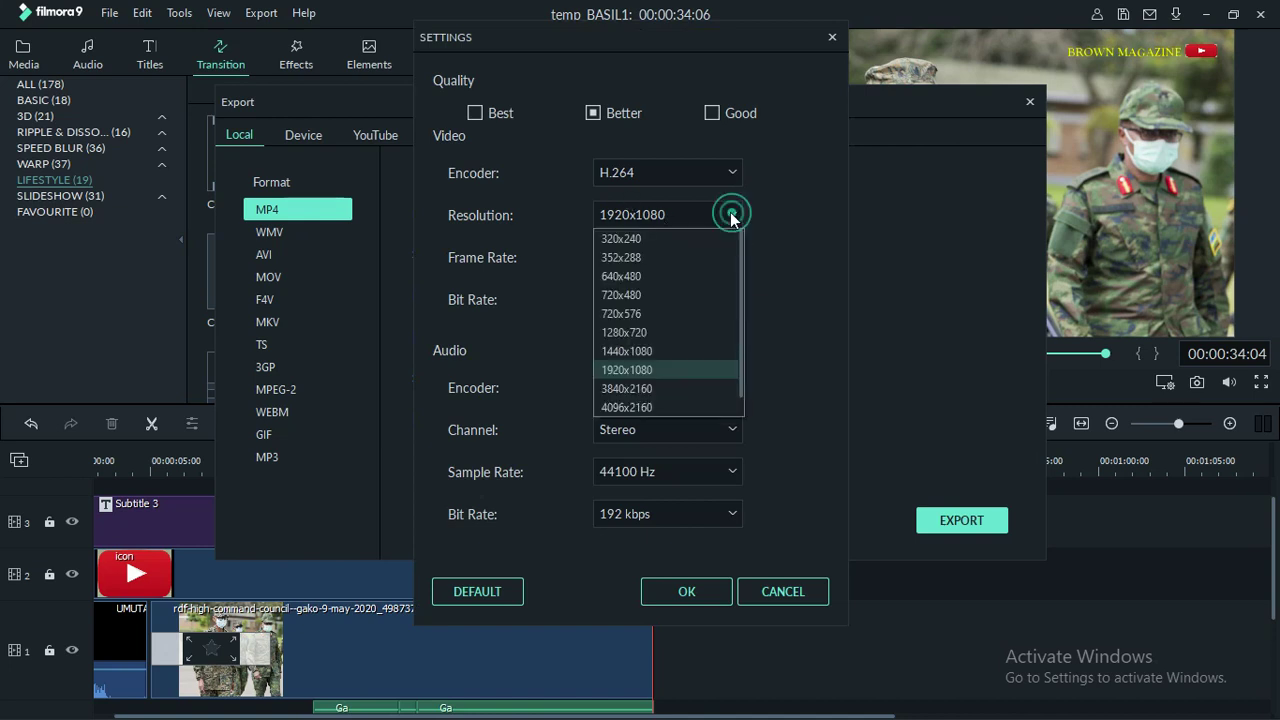
click(637, 335)
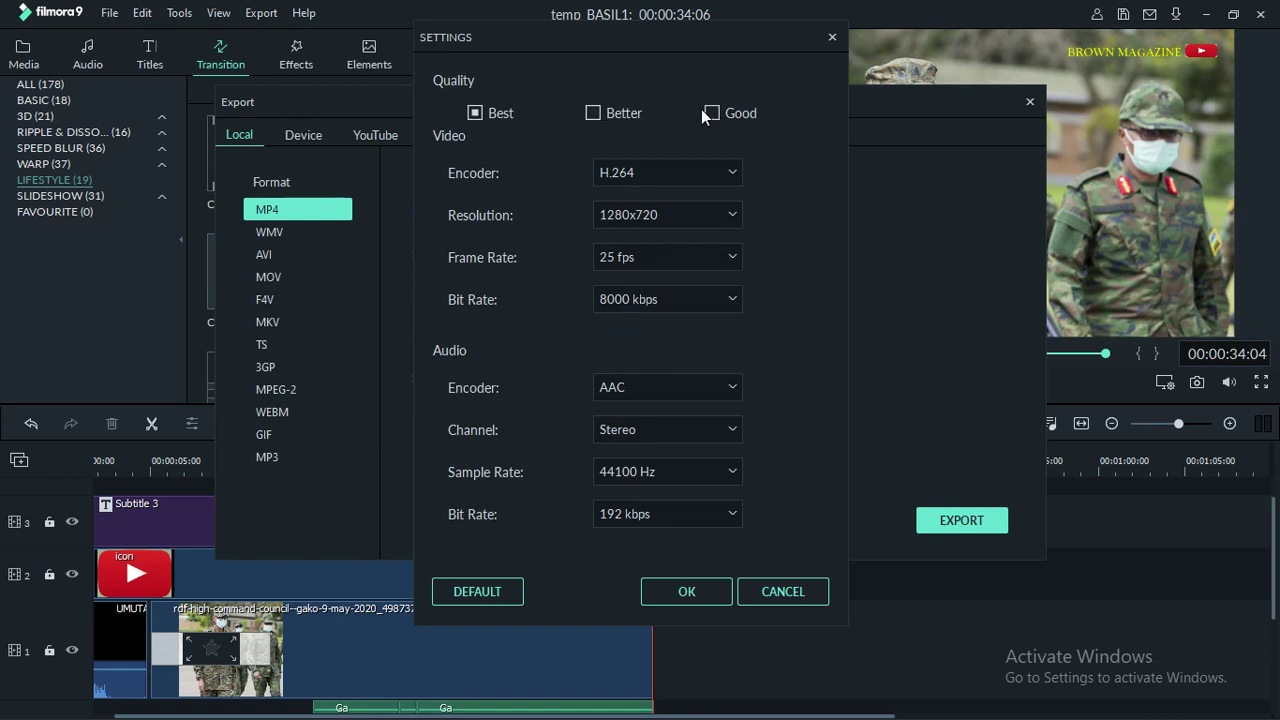
click(593, 114)
click(652, 591)
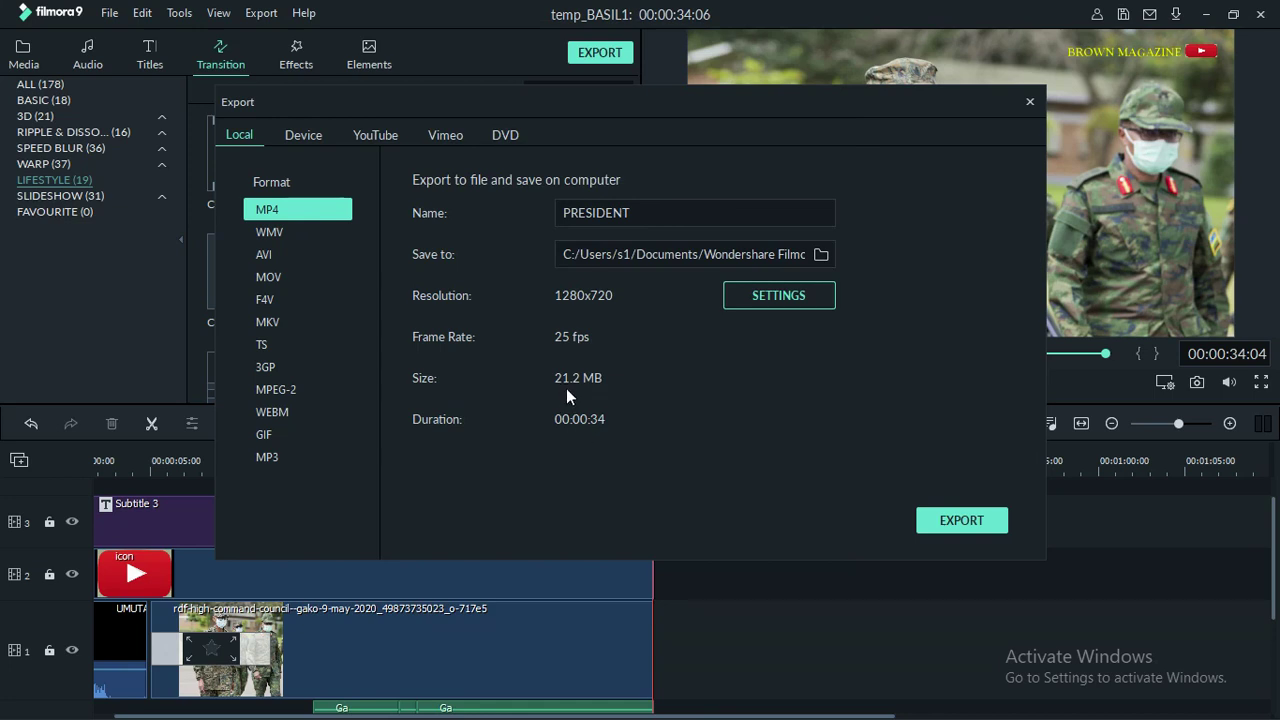
Step: Set the export resolution to 1920x1080 with Better quality
click(775, 298)
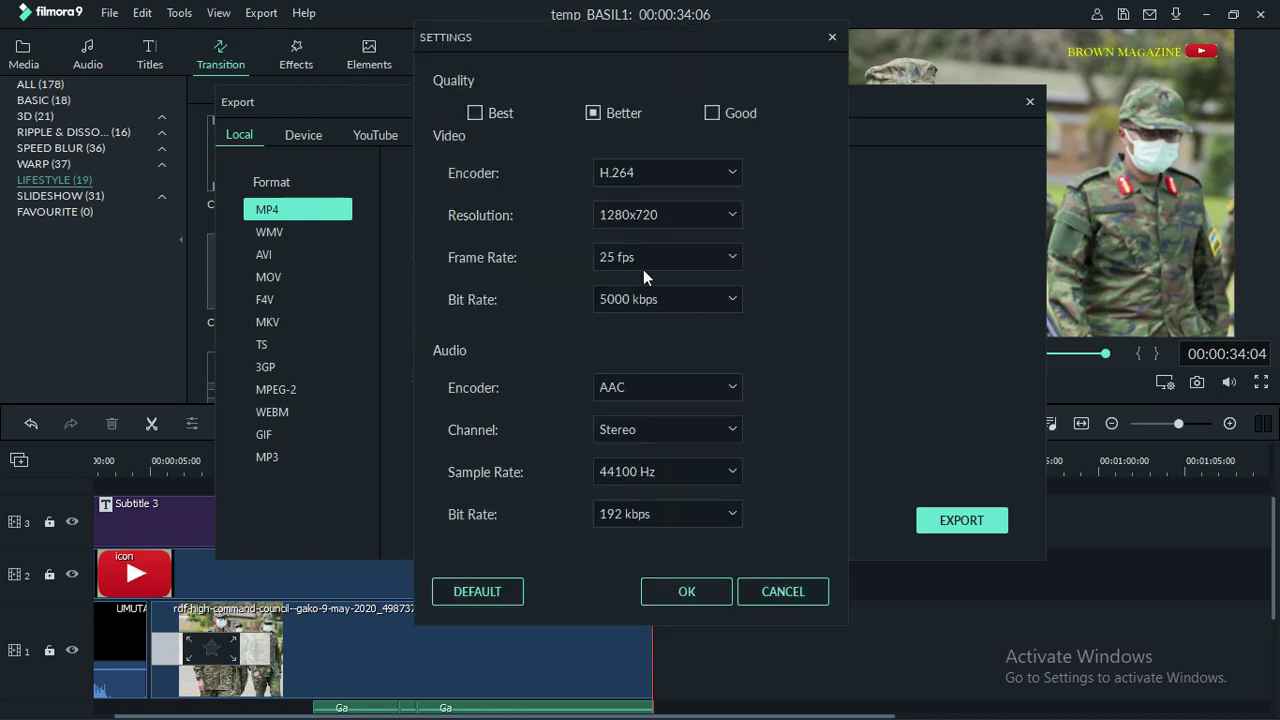
click(723, 215)
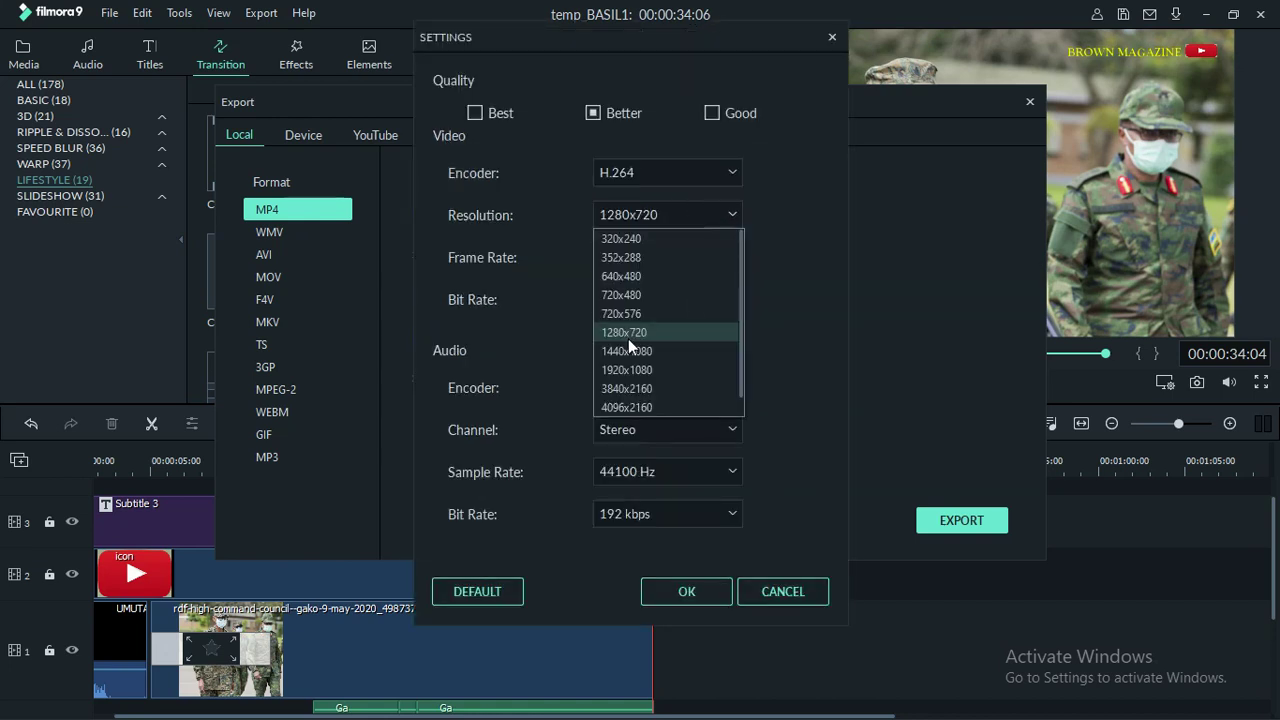
click(645, 370)
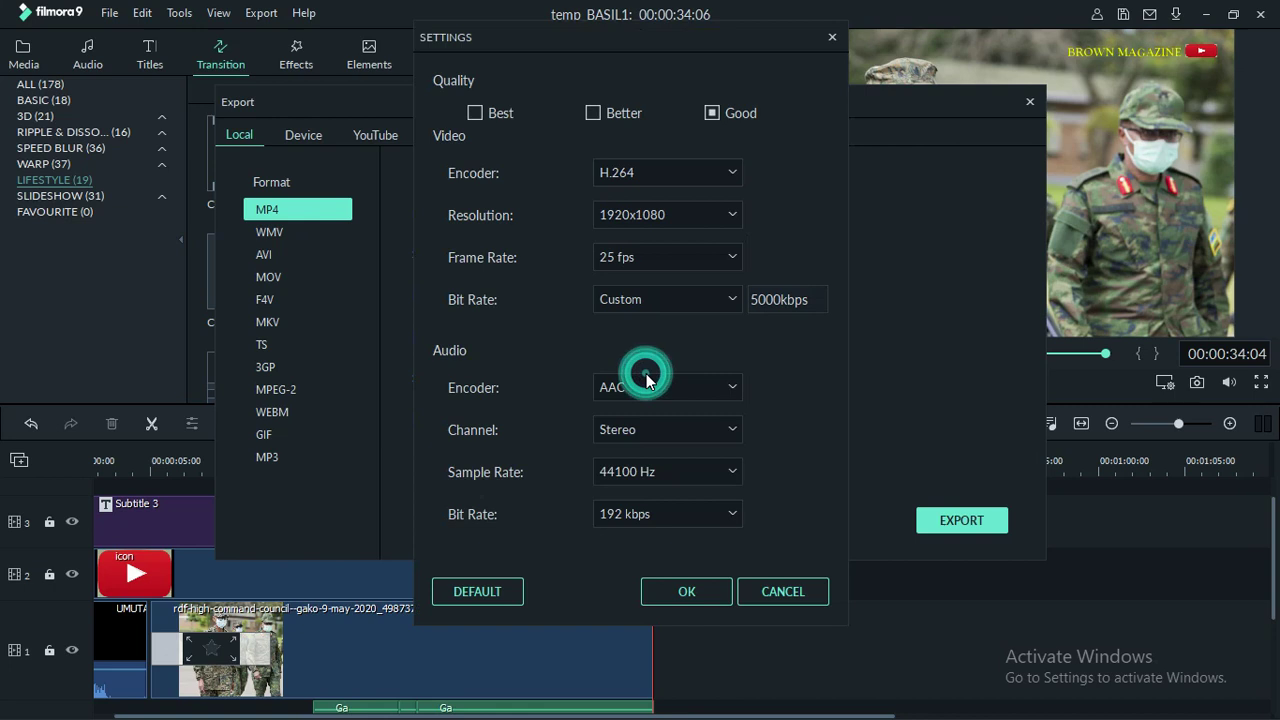
click(593, 113)
click(688, 591)
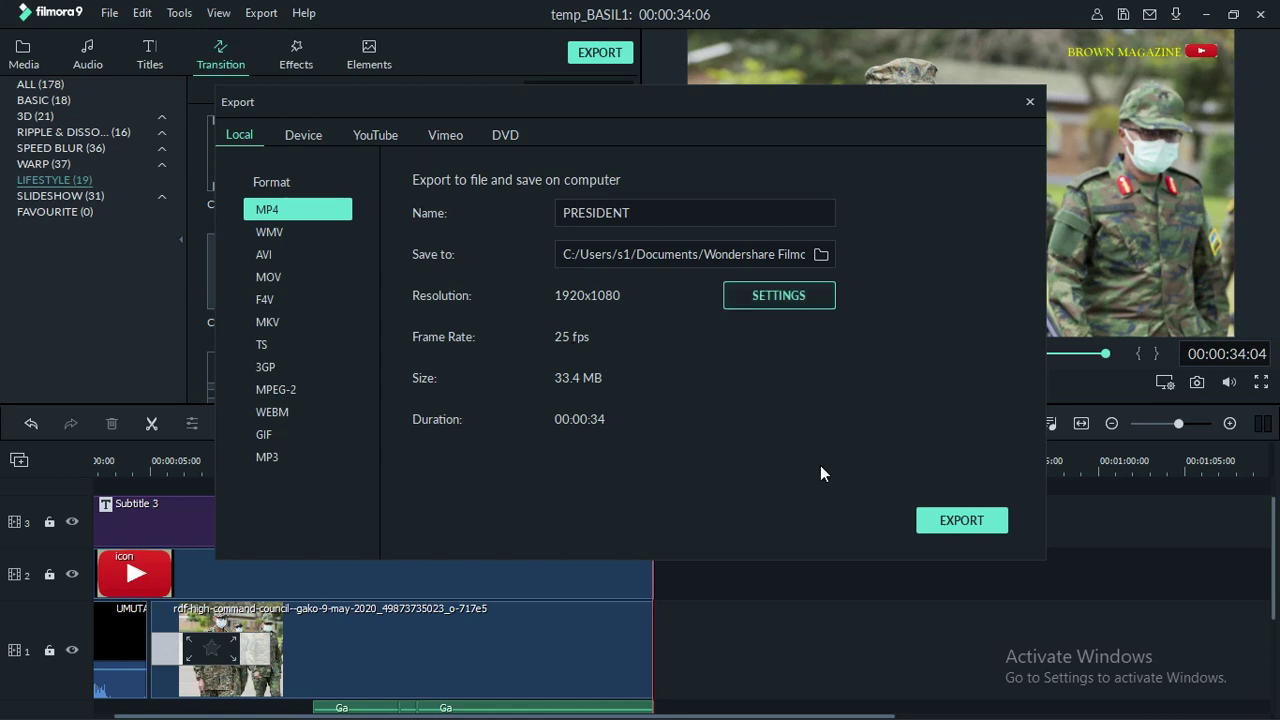
Step: Export the PRESIDENT video as MP4 and open its output folder once rendering completes
click(960, 518)
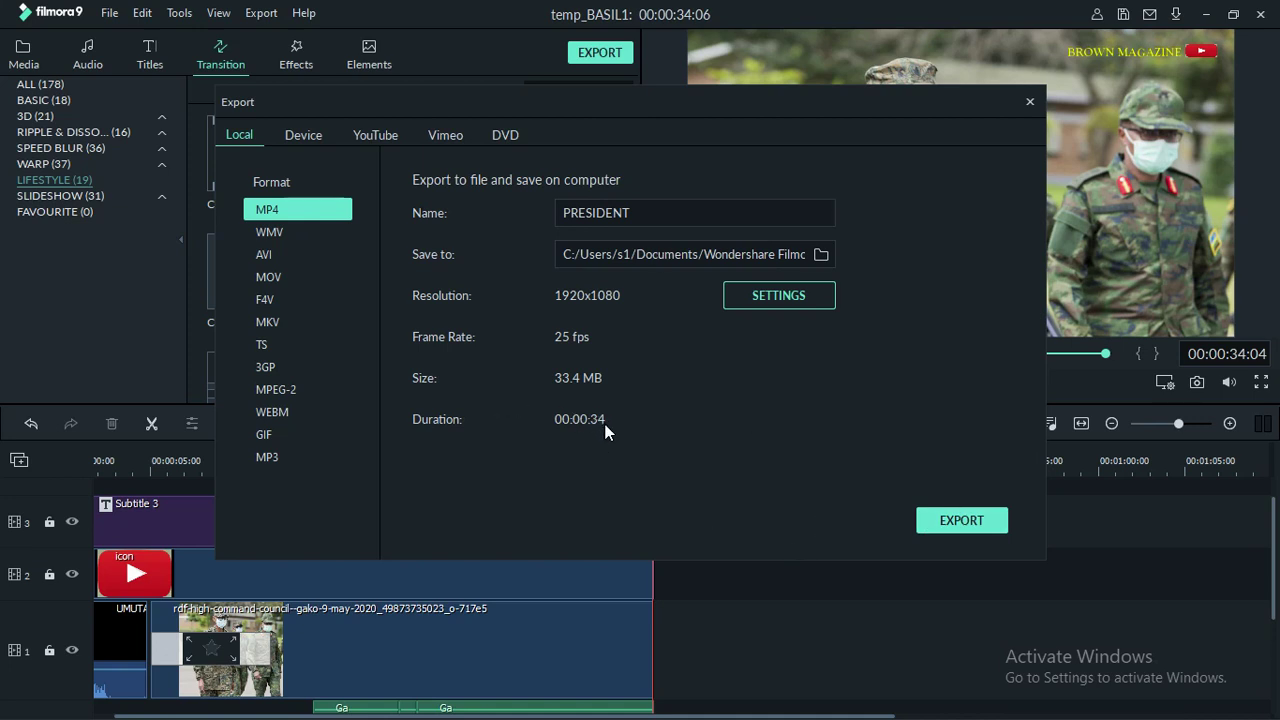
click(960, 520)
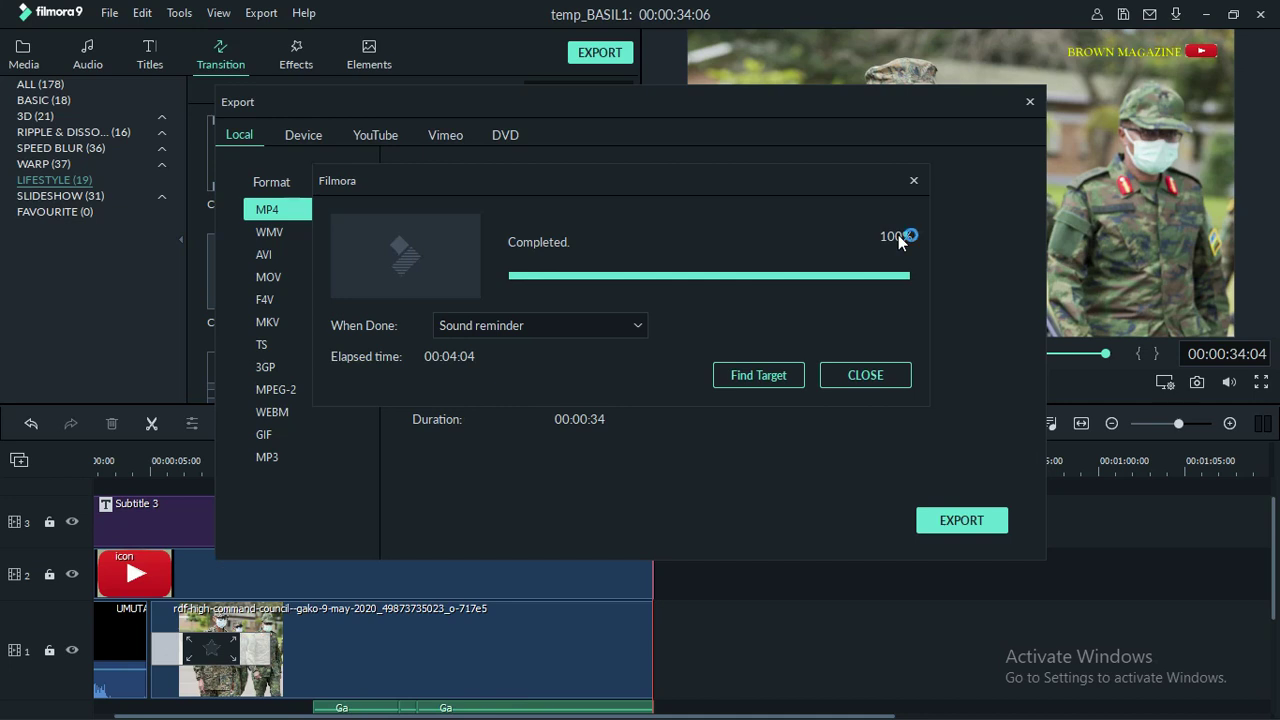
click(757, 376)
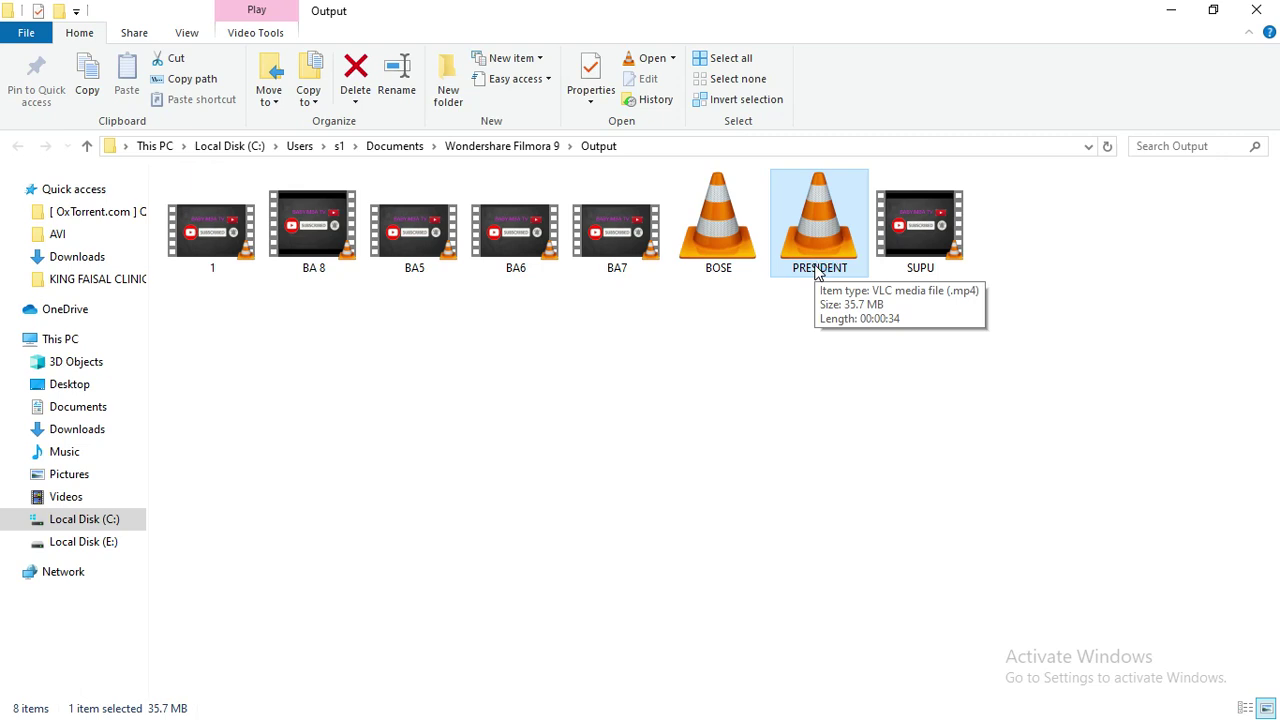
Step: Play the exported PRESIDENT video in VLC media player, and close the player when it ends
double_click(818, 268)
double_click(818, 270)
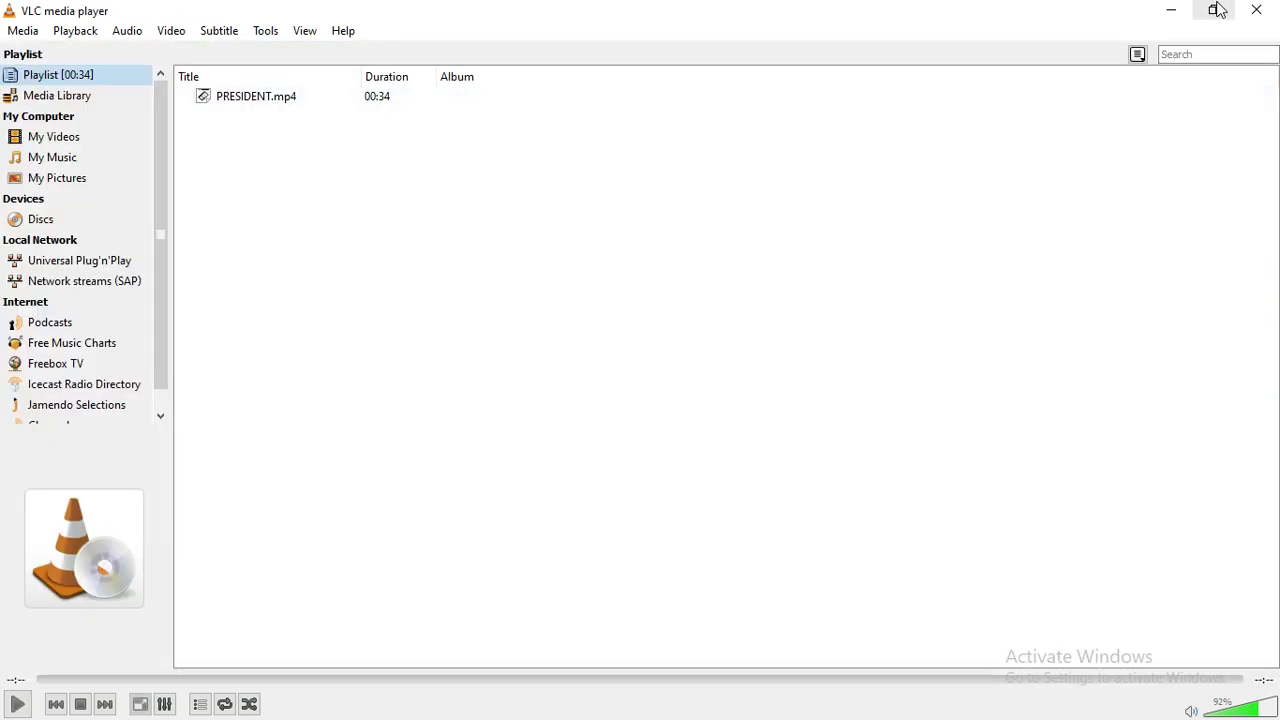
click(1250, 14)
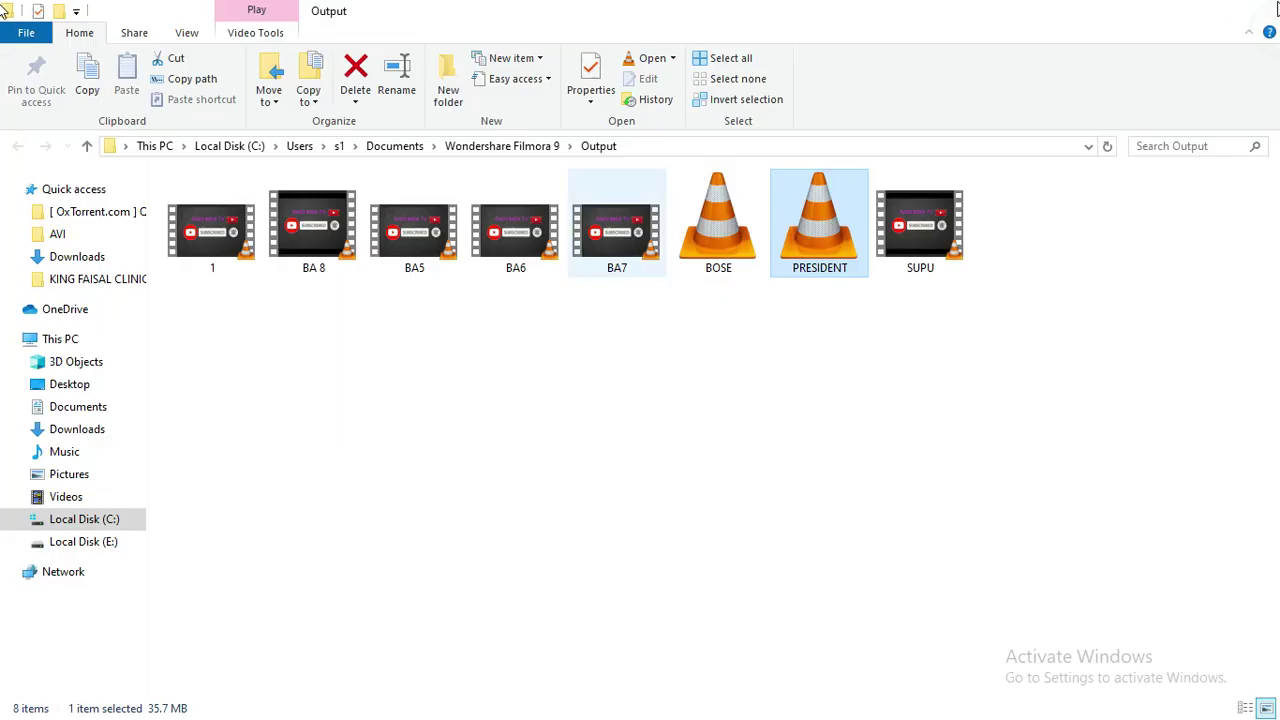
Step: Close the export dialog and minimize the editor and both folder windows to show the desktop
click(1171, 10)
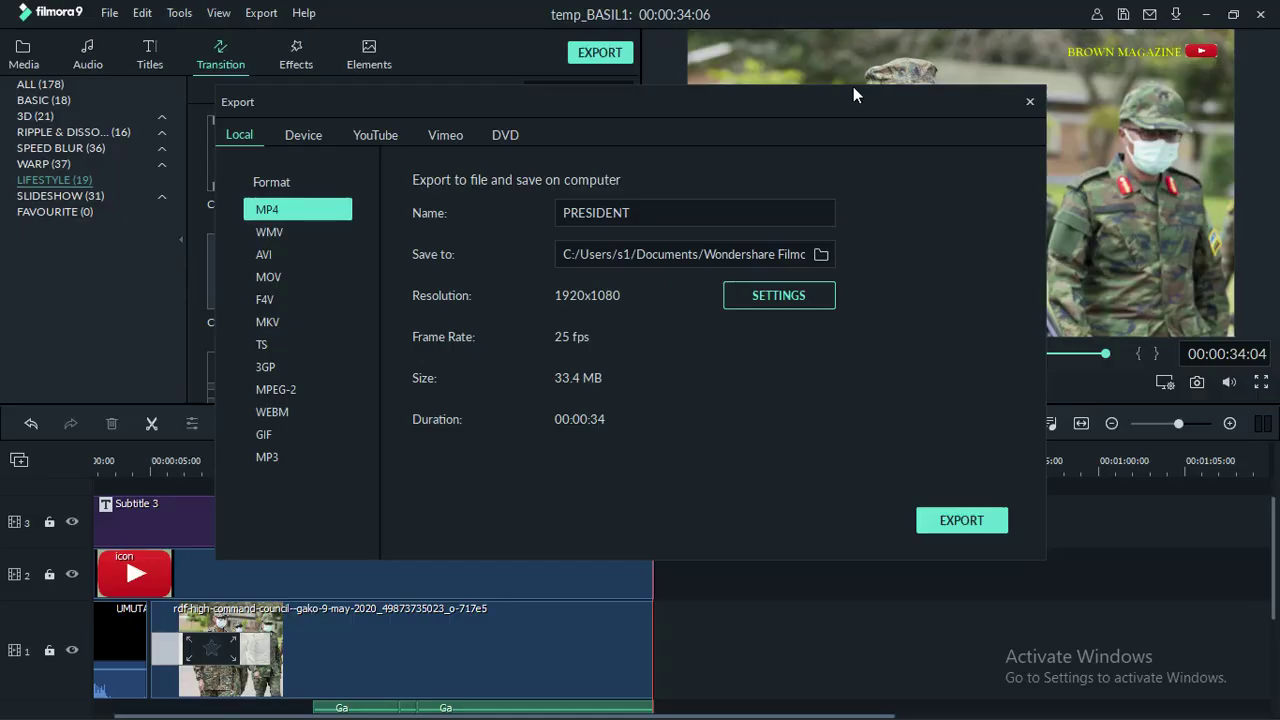
click(1030, 102)
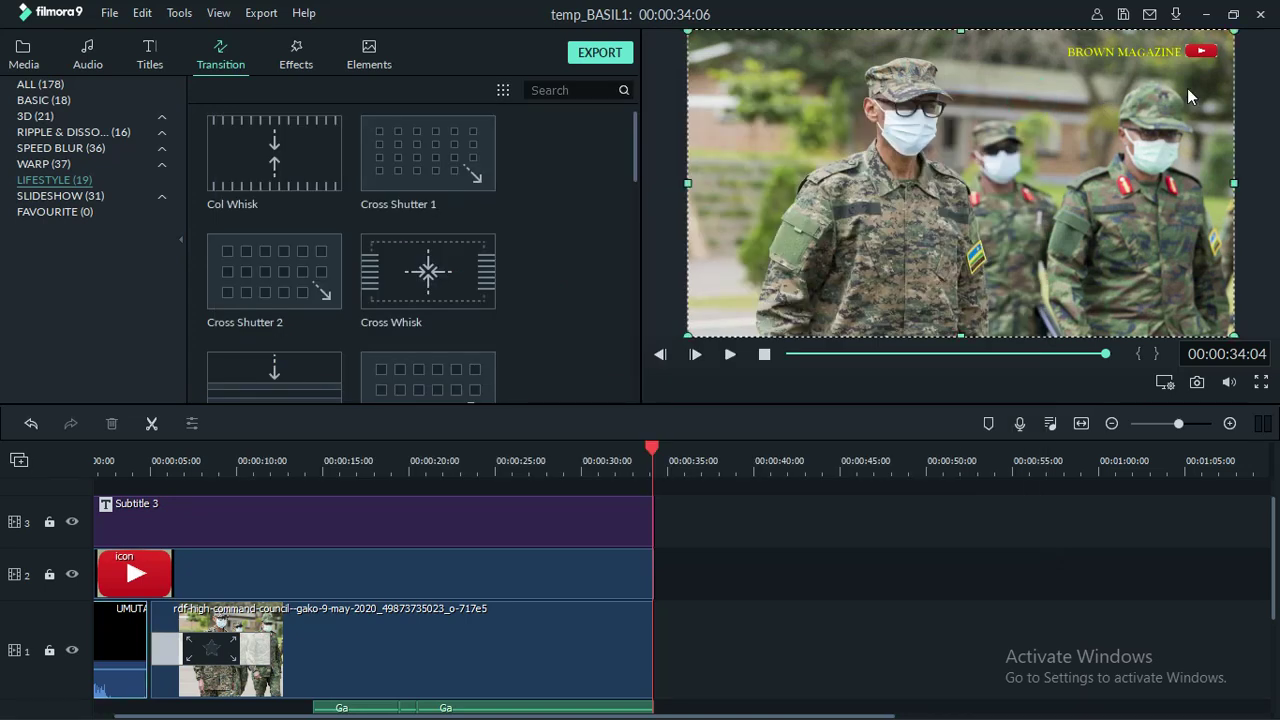
click(1210, 16)
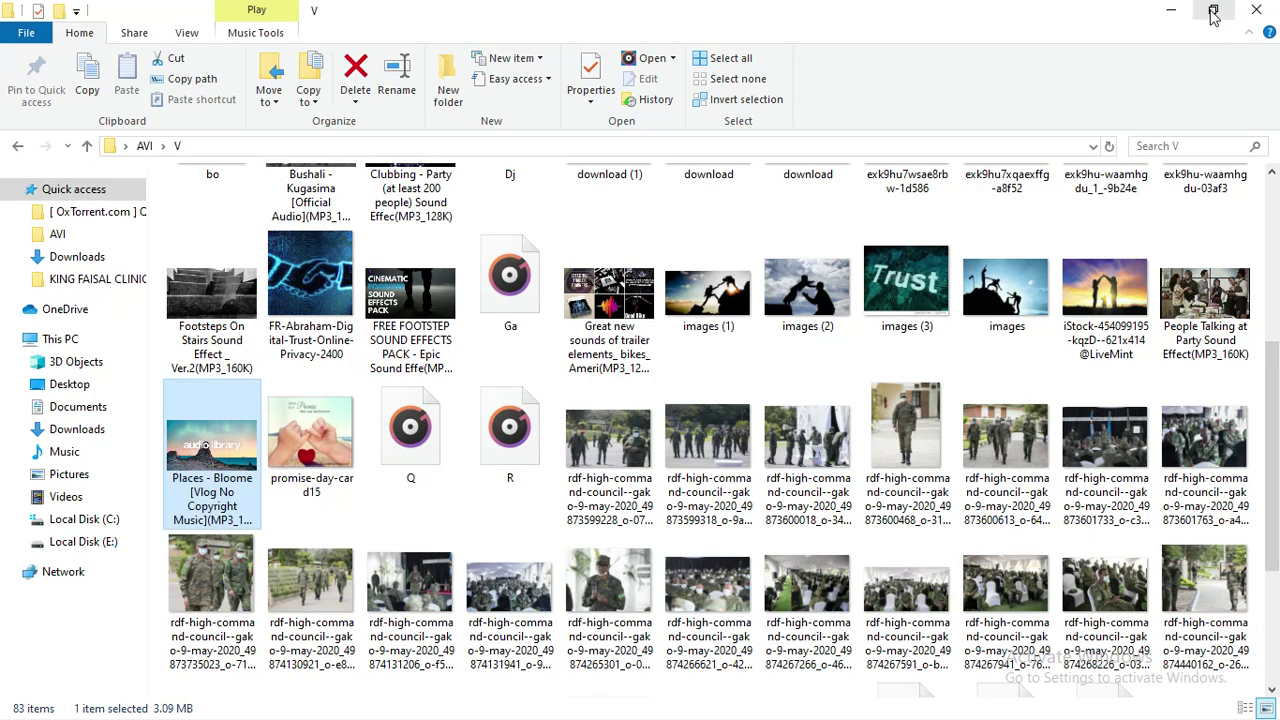
click(1171, 12)
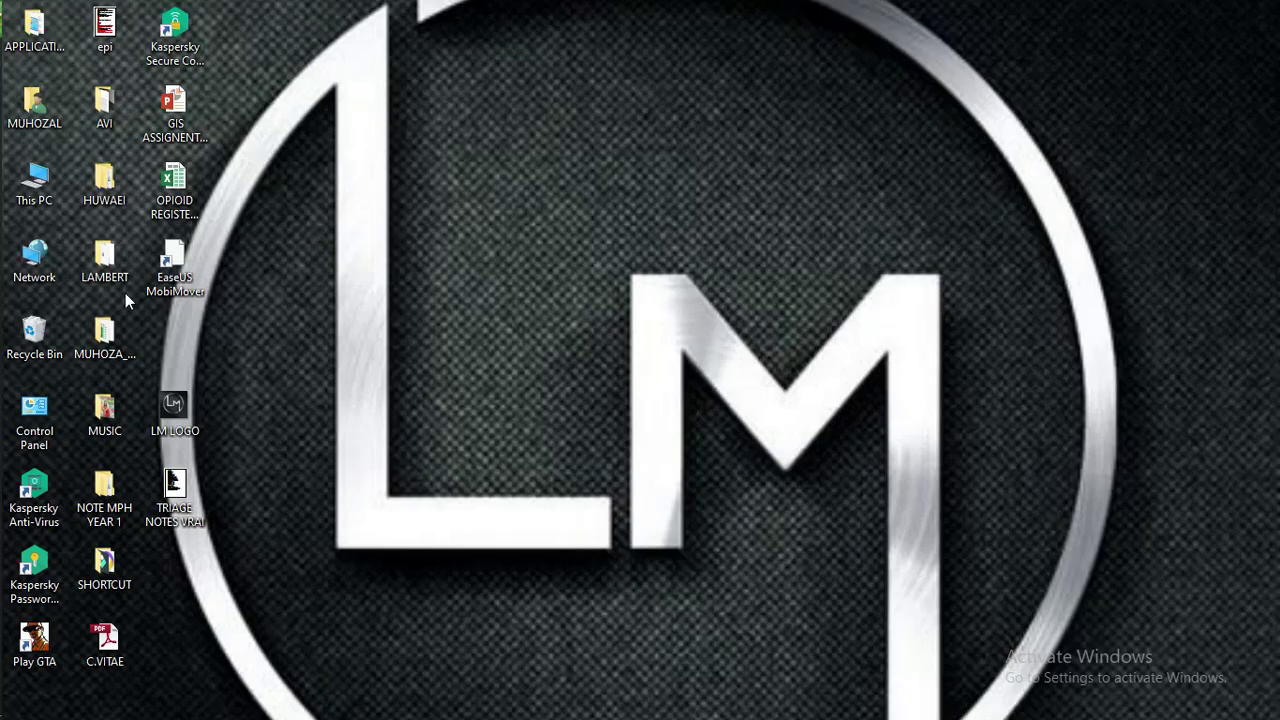